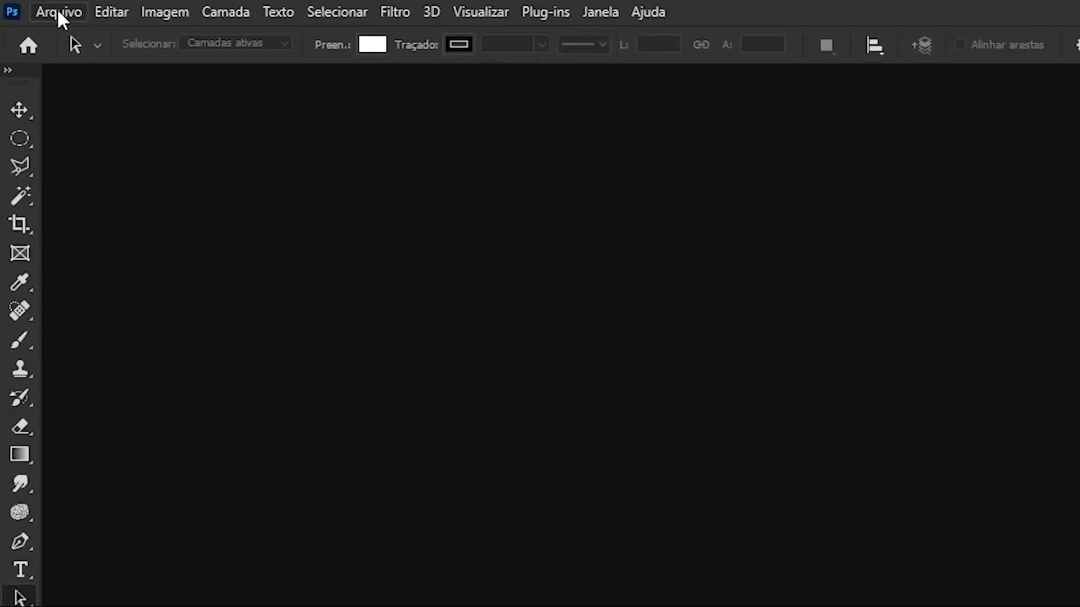
Step: Create a new 1920 × 480 px RGB document with a white background and a resolution of 150 pixels per inch
left_click(45, 9)
left_click(43, 25)
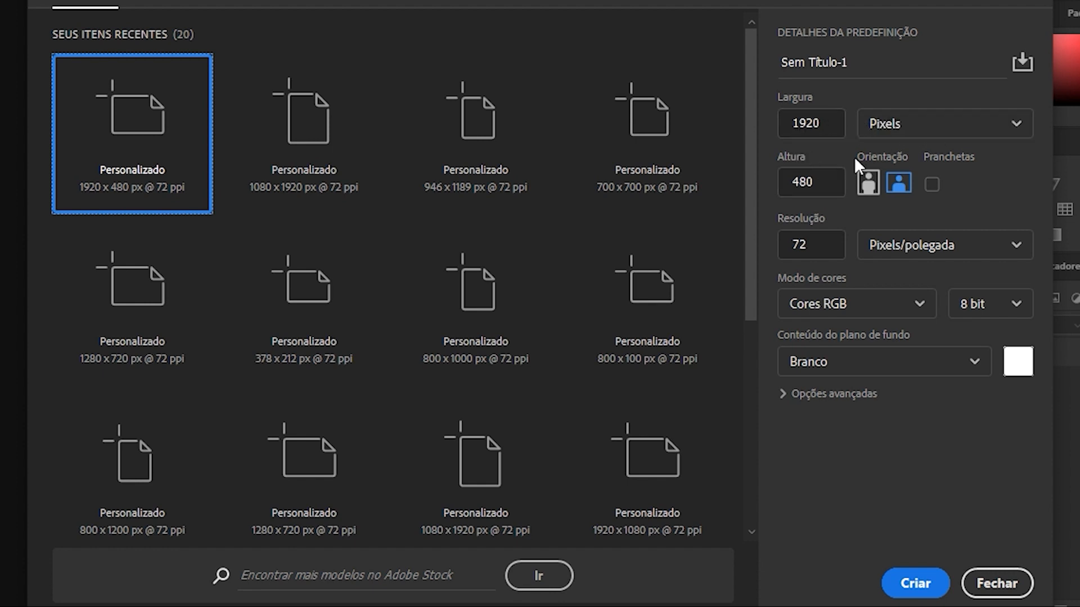
left_click(832, 181)
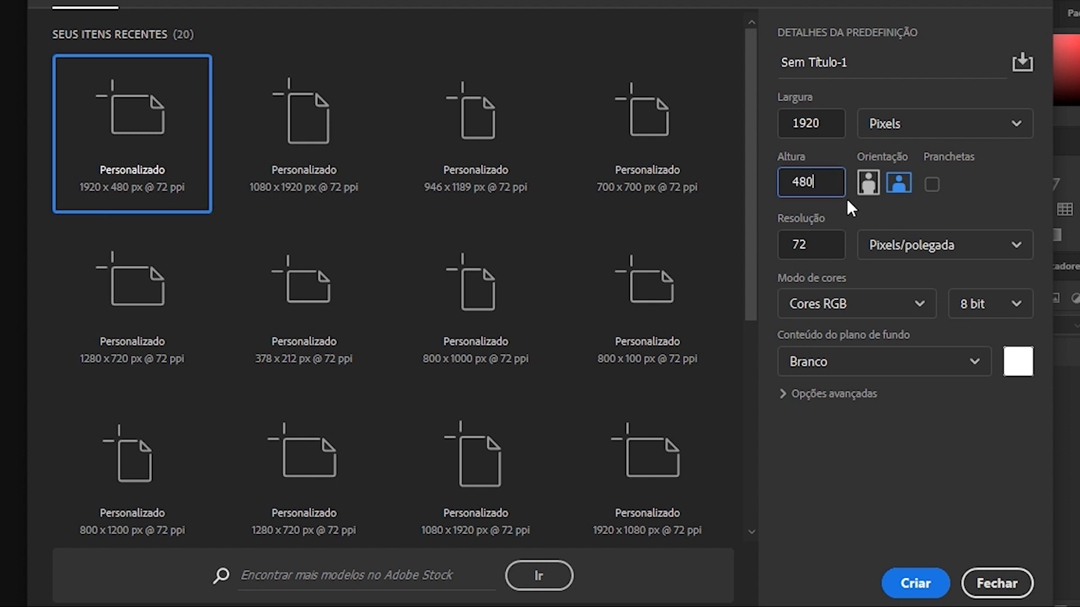
left_click(848, 201)
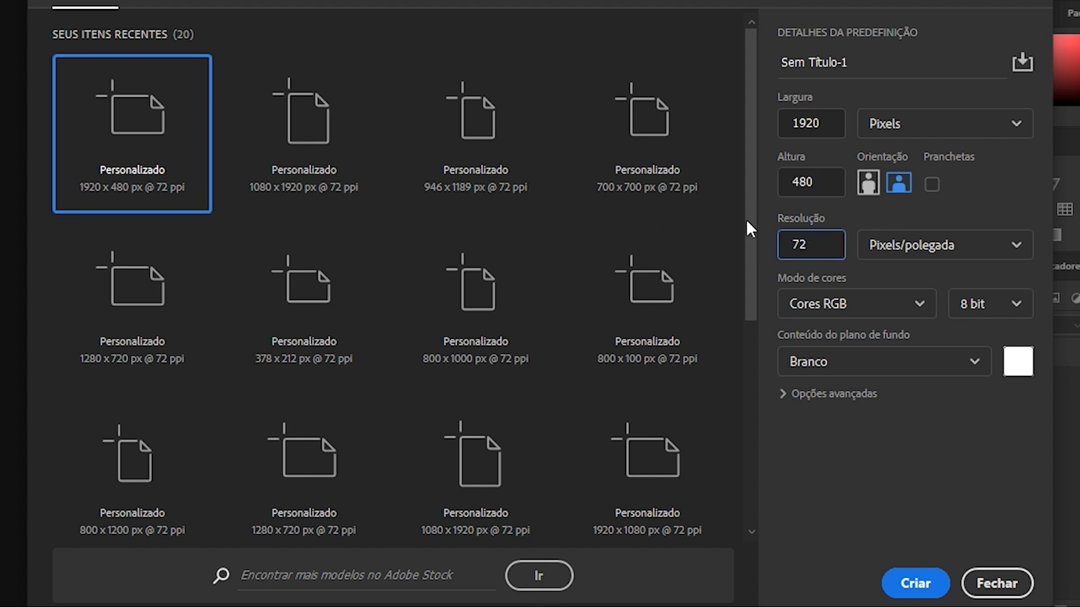
key("ctrl+a")
type("150")
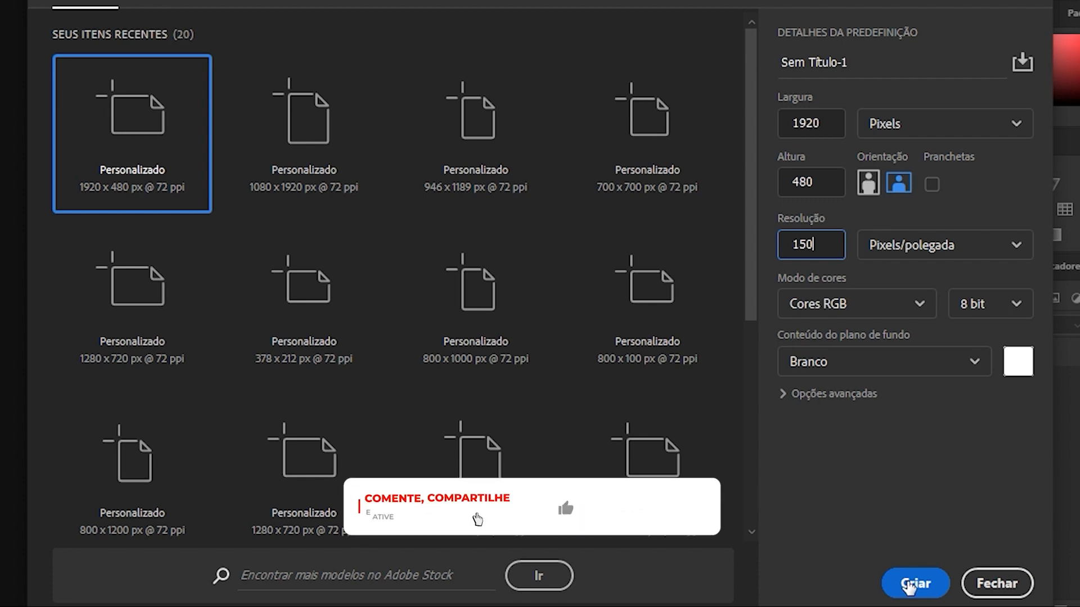
left_click(910, 585)
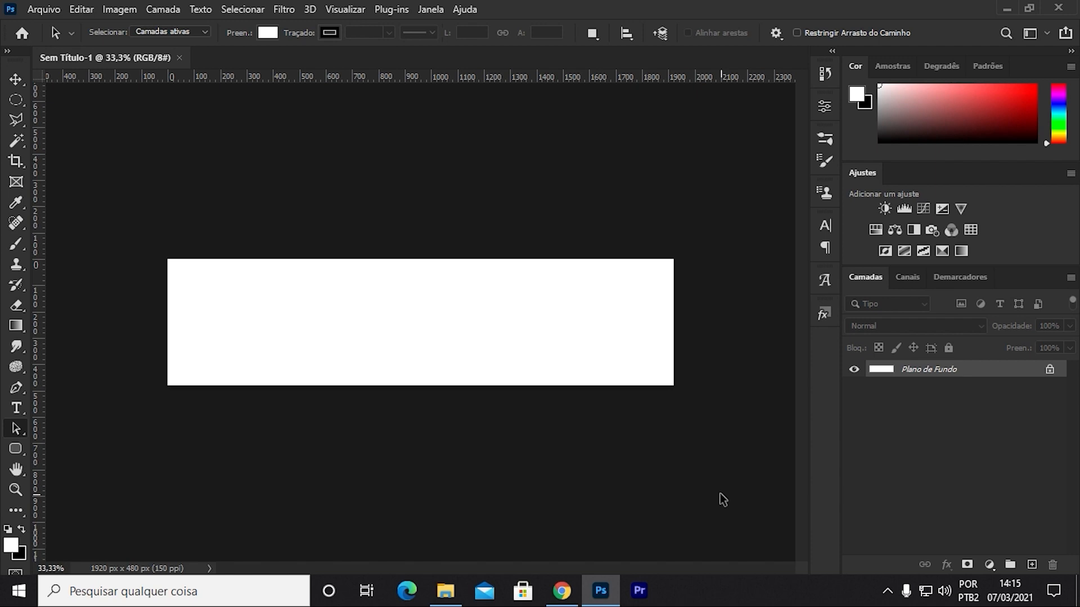
Step: Switch to Chrome and copy the 1280 × 720 Fortnite battle scene from the Google image results
left_click(562, 590)
left_click(372, 13)
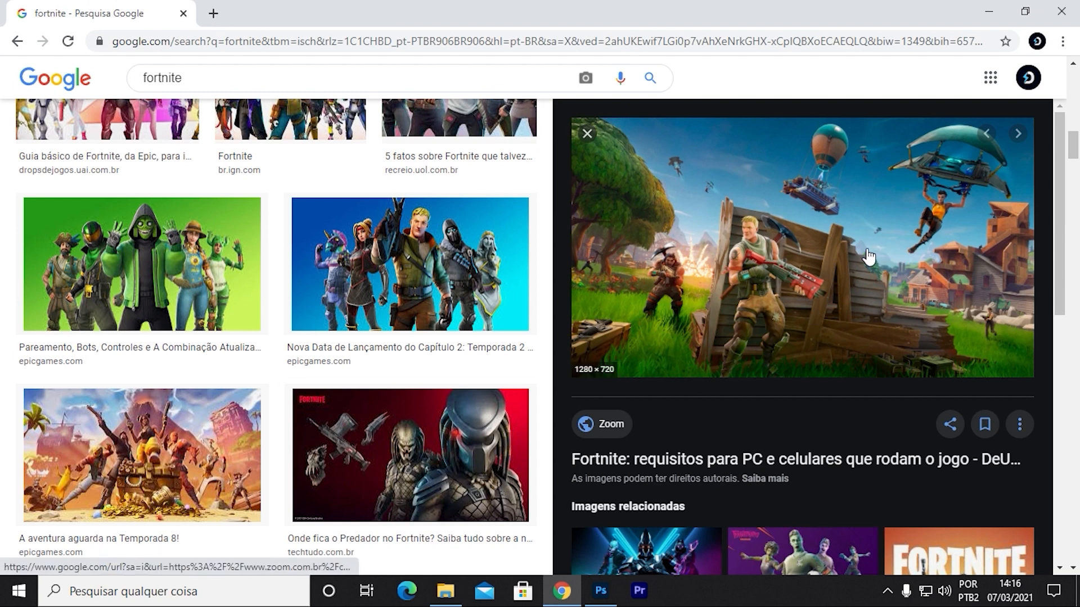
right_click(797, 279)
right_click(734, 268)
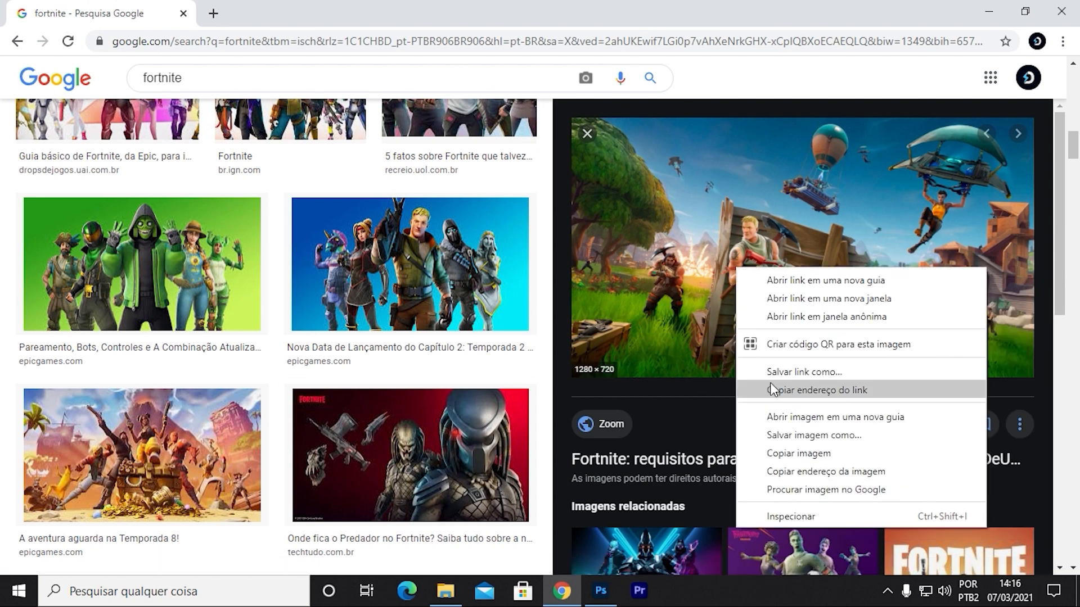
left_click(788, 449)
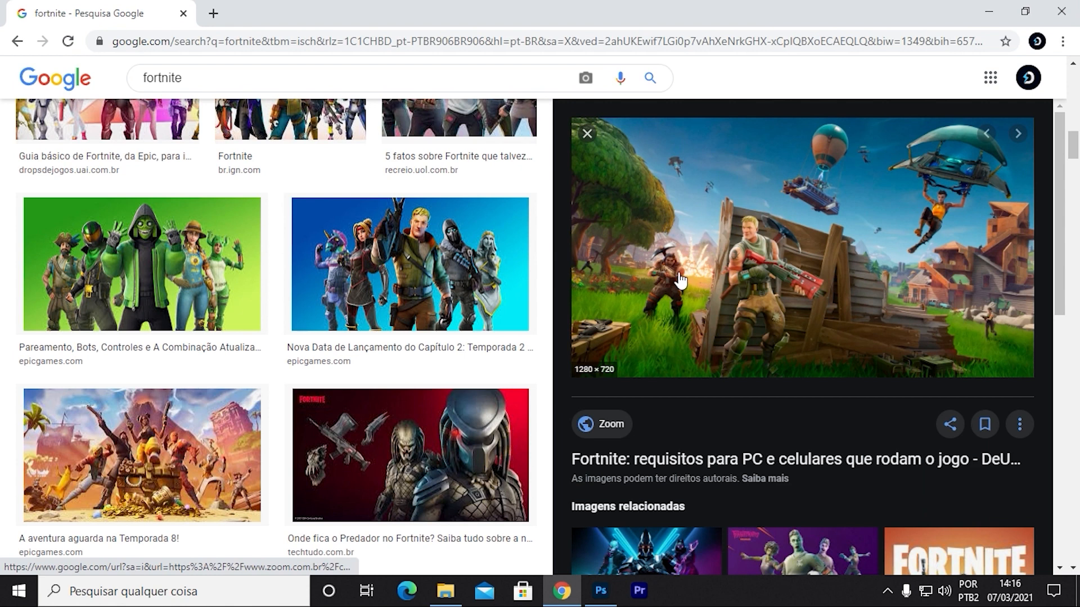
key("Right")
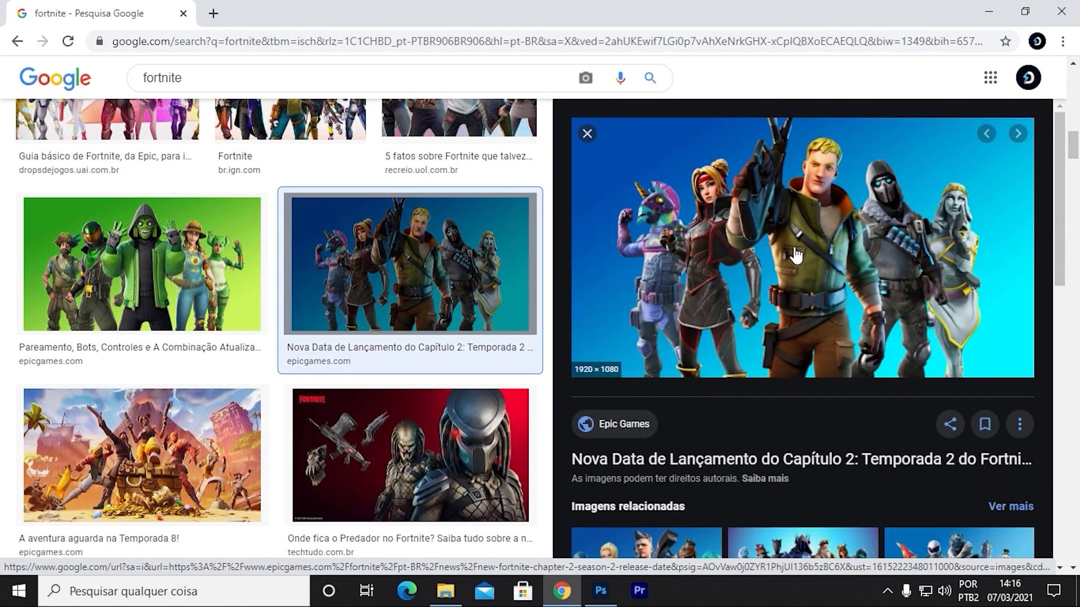
right_click(779, 255)
left_click(832, 439)
key("Left")
right_click(729, 250)
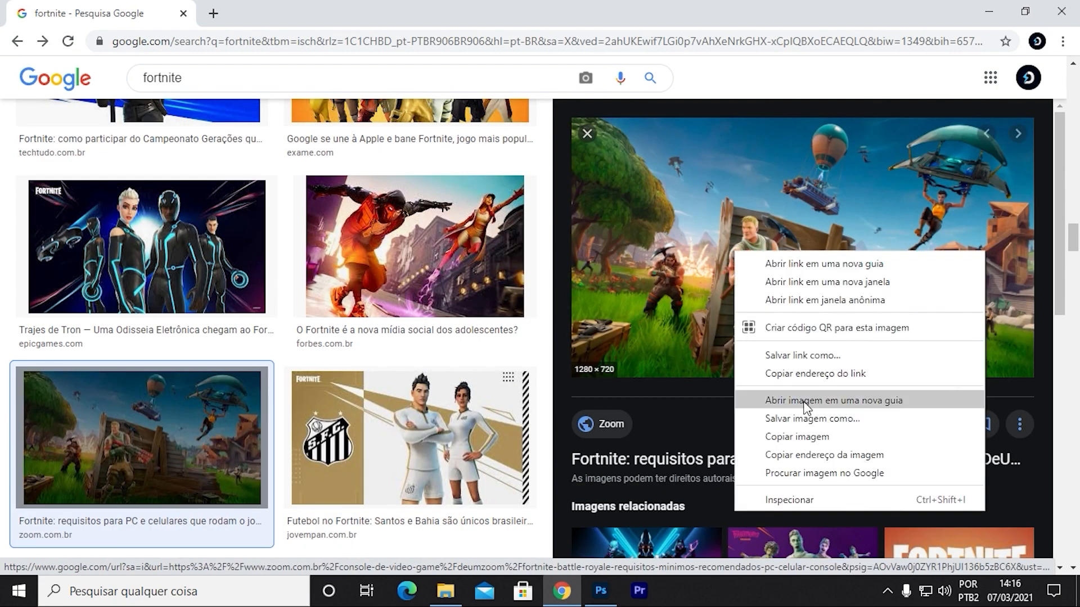
left_click(832, 437)
Step: Switch to Photoshop, paste the copied image into the banner and scale it proportionally from its center to about 153%
left_click(606, 586)
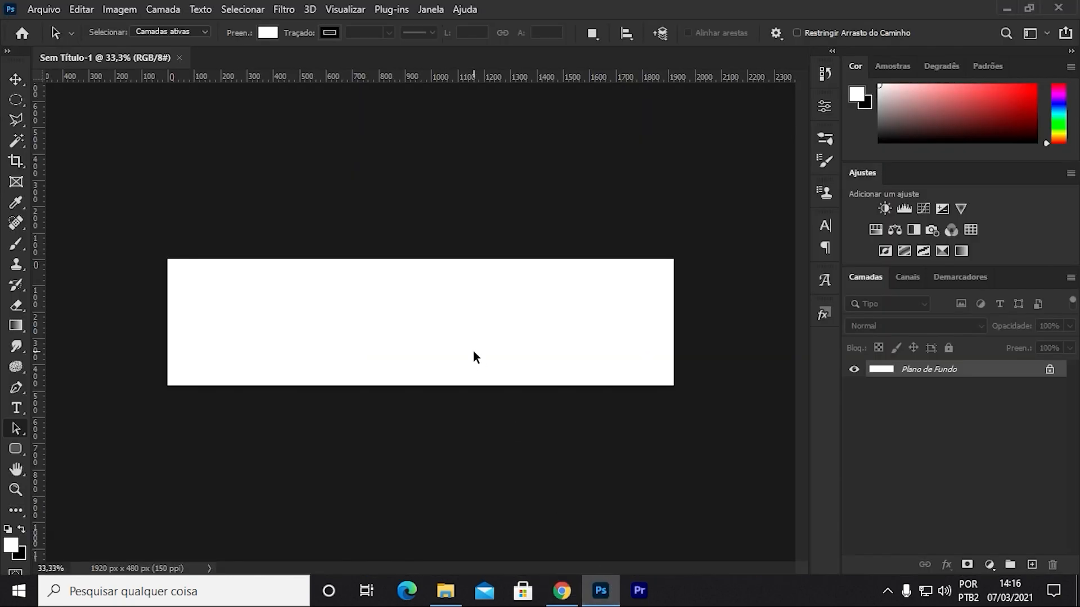
key("ctrl+v")
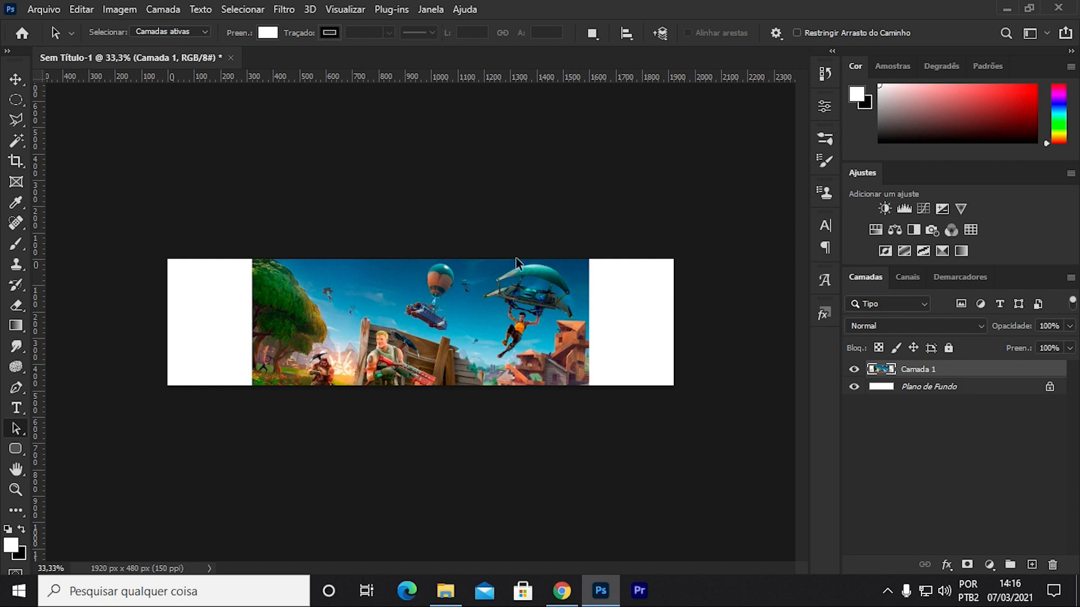
key("ctrl+t")
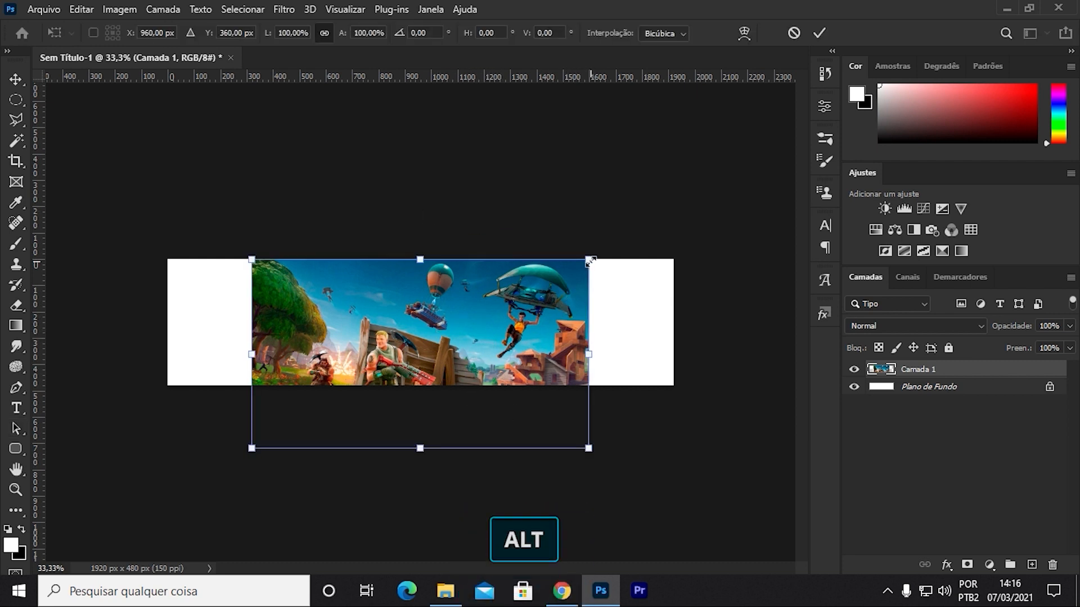
left_click_drag(590, 262, 634, 257)
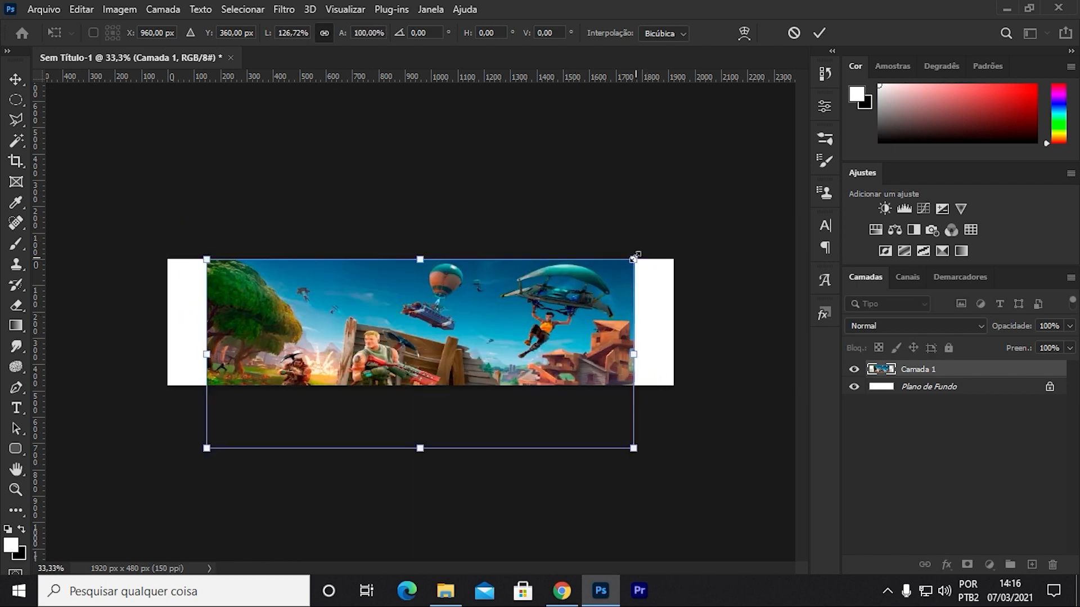
key("ctrl+z")
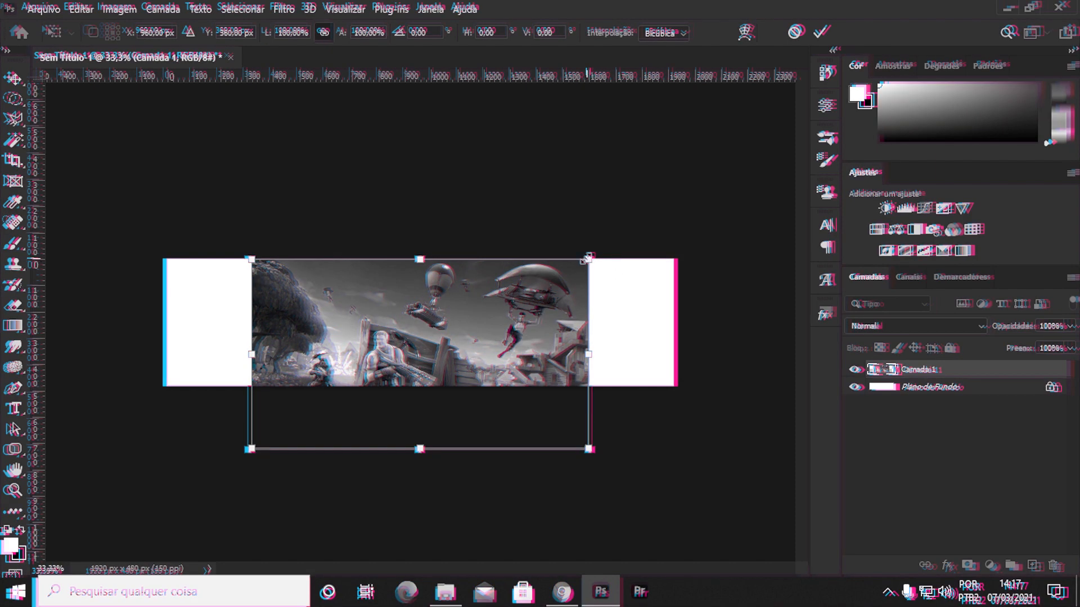
left_click_drag(586, 257, 692, 236)
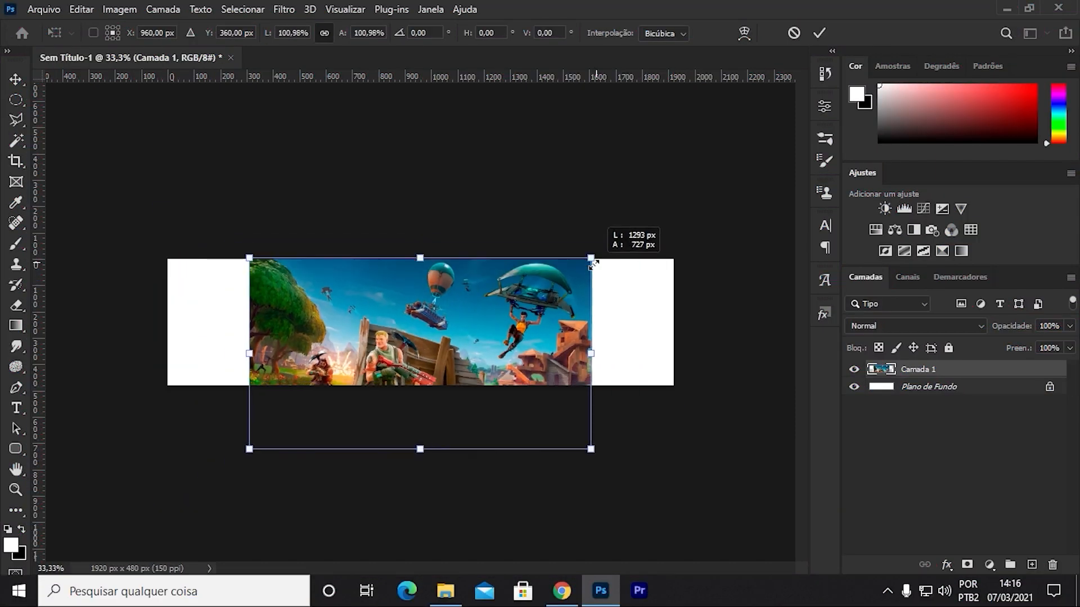
left_click_drag(593, 251, 689, 232)
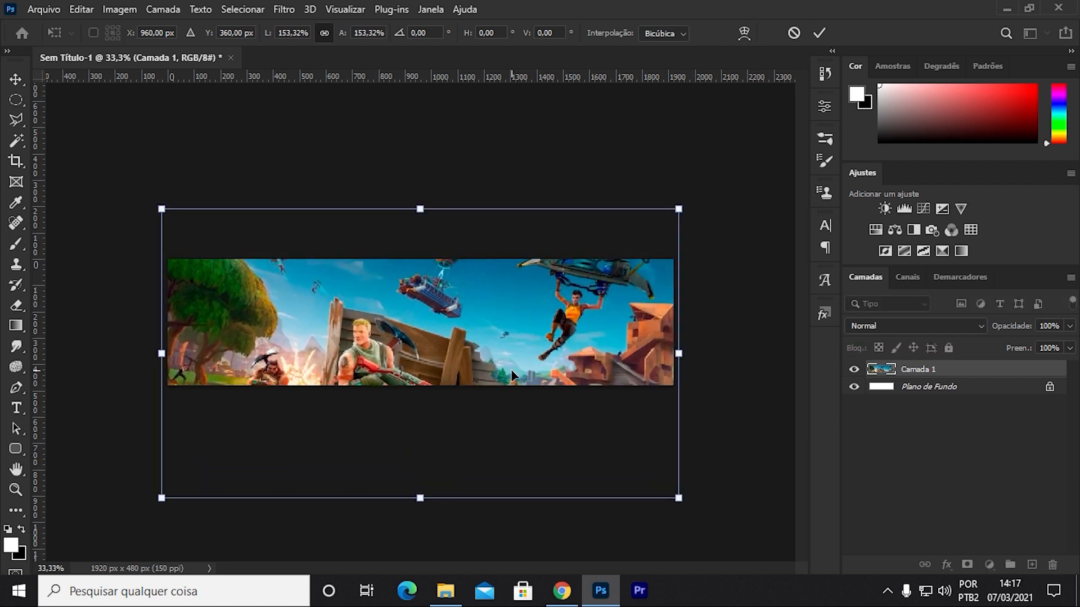
Step: Move the enlarged image straight up about 75 px and apply the transformation
left_click_drag(510, 369, 510, 352)
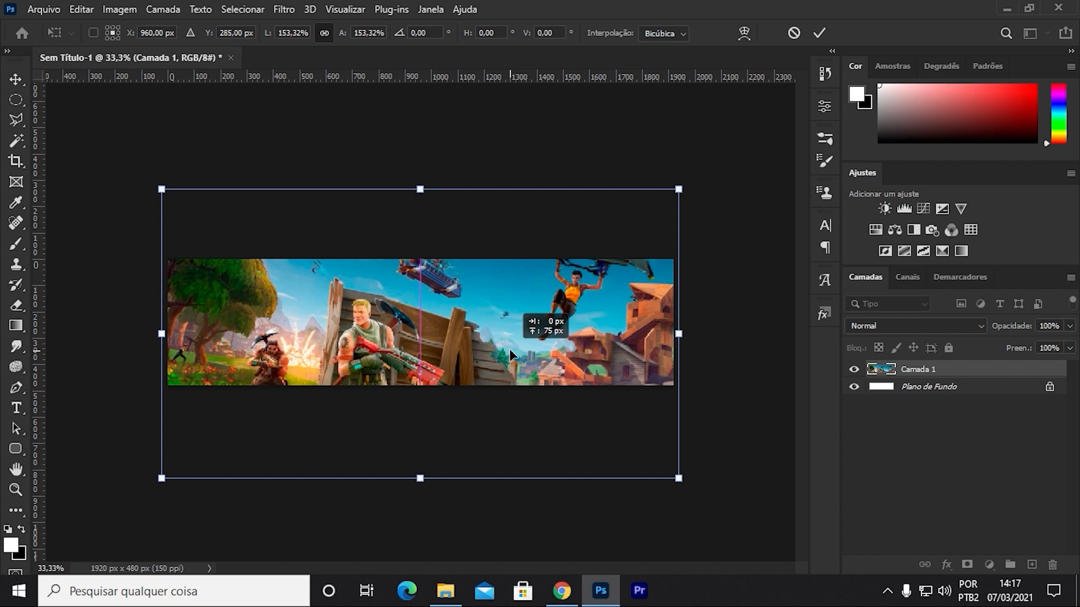
left_click_drag(510, 349, 510, 349)
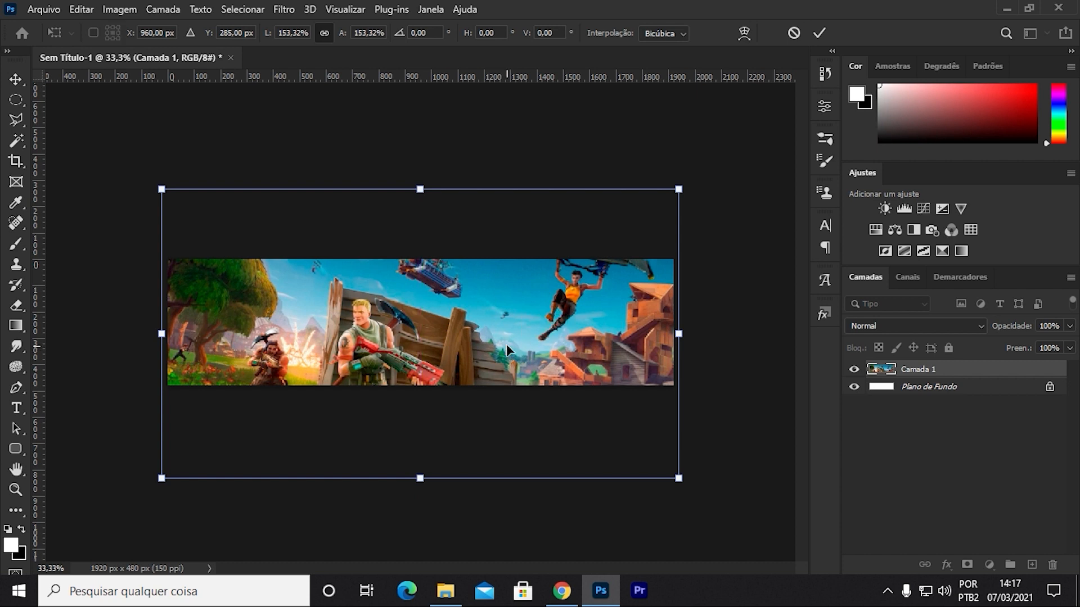
key("a")
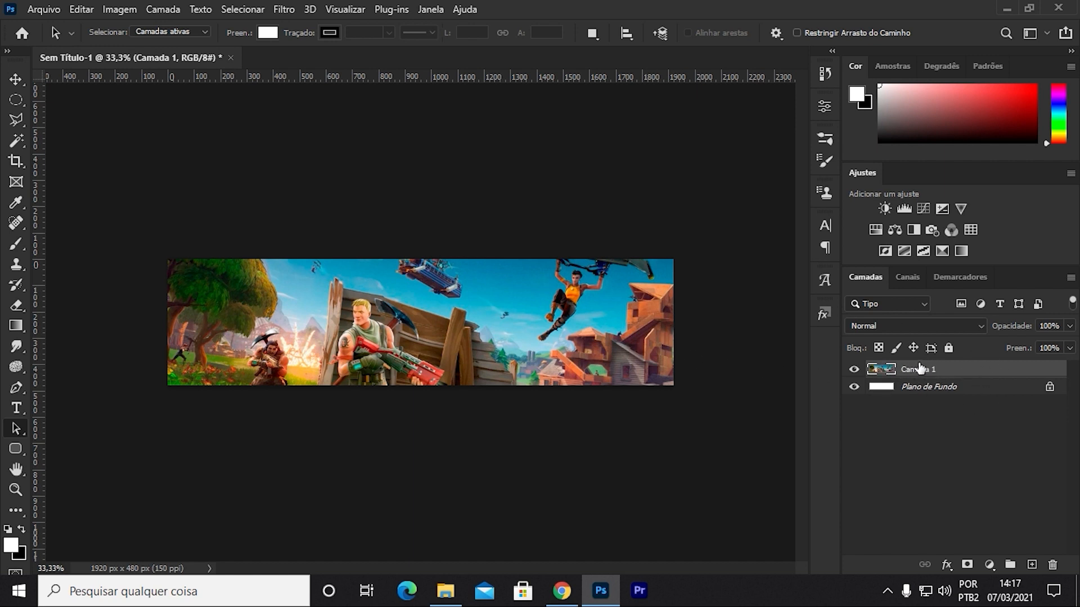
Step: Add a Gradient Map adjustment layer above the image and set its gradient's starting color stop to black
left_click(989, 565)
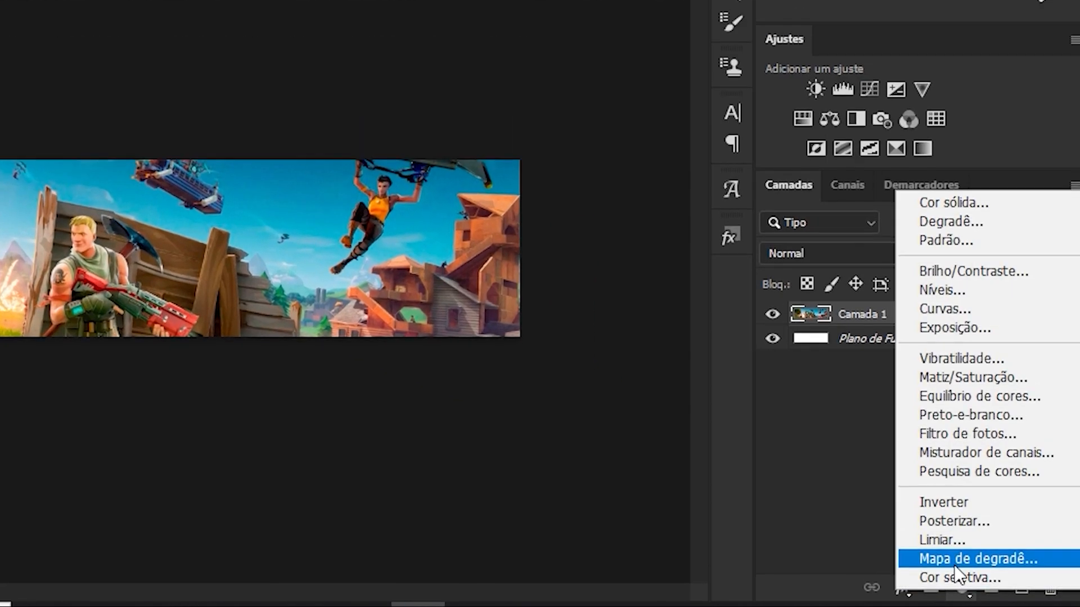
left_click(956, 539)
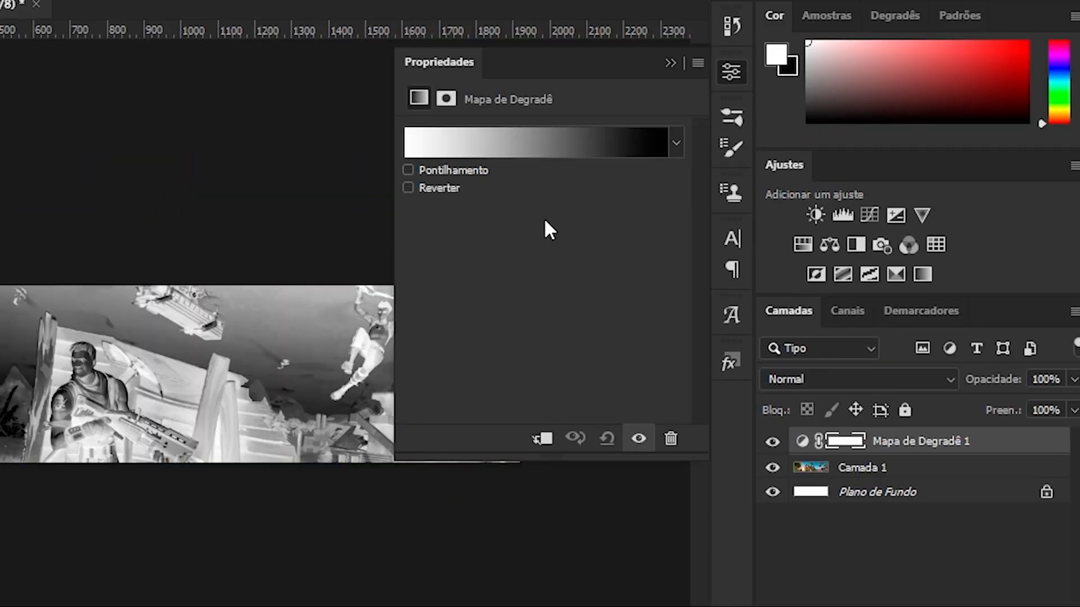
left_click(519, 150)
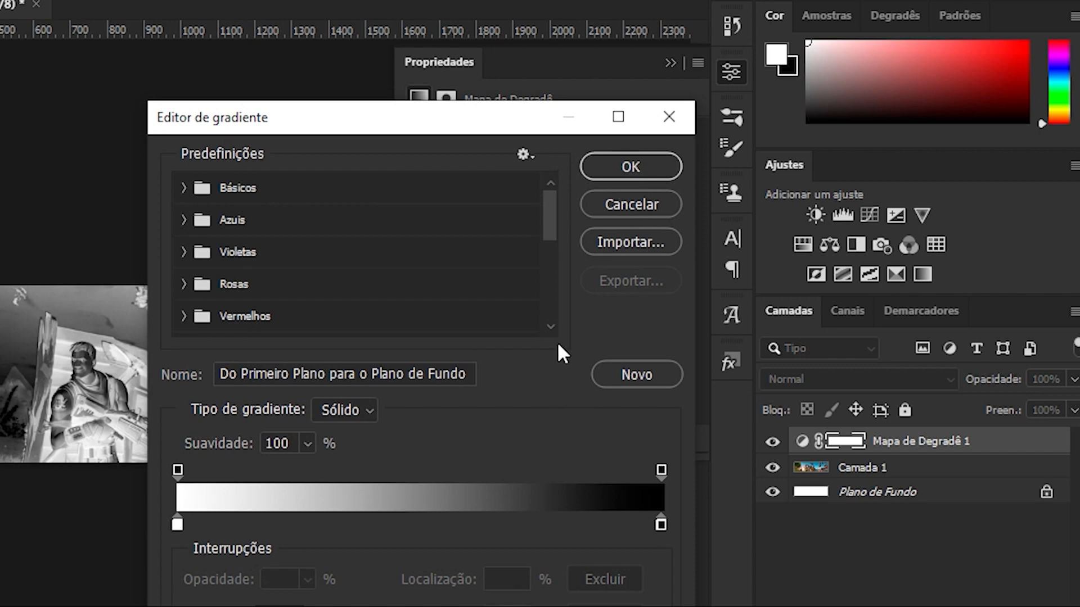
double_click(177, 524)
left_click(421, 545)
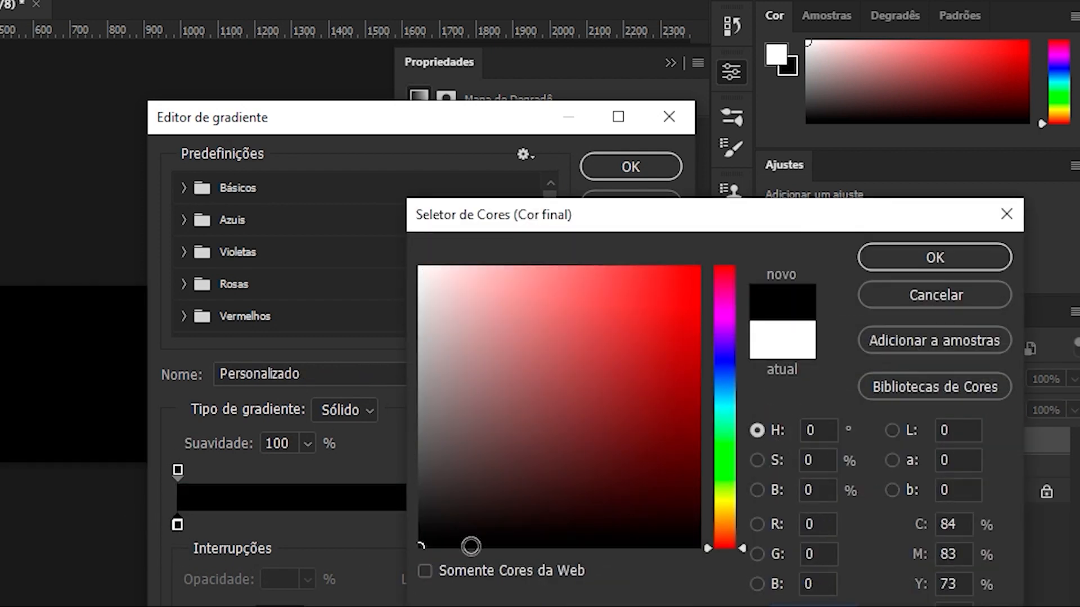
left_click(936, 257)
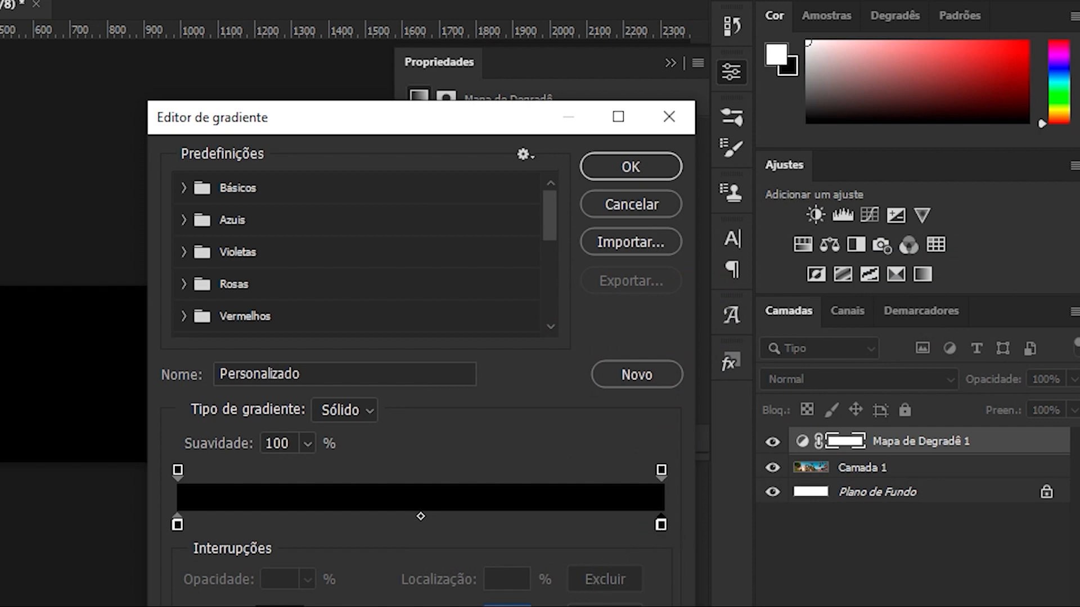
Step: Set the gradient map's ending color stop to dark blue, RGB 6, 30, 50, and apply the gradient
left_click(281, 604)
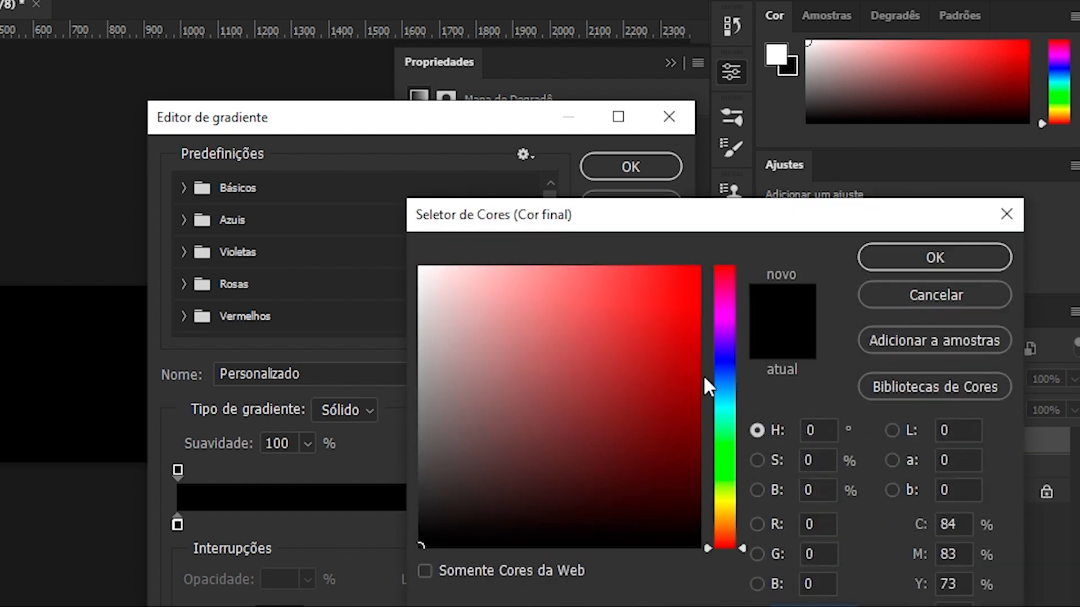
left_click(709, 384)
left_click_drag(666, 466, 654, 497)
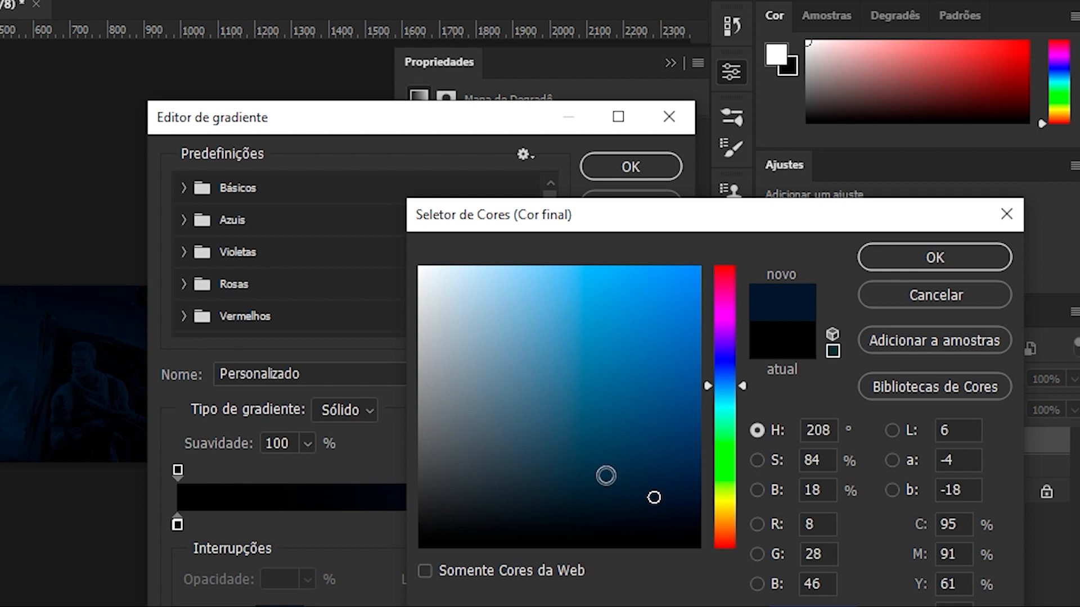
left_click_drag(656, 495, 666, 492)
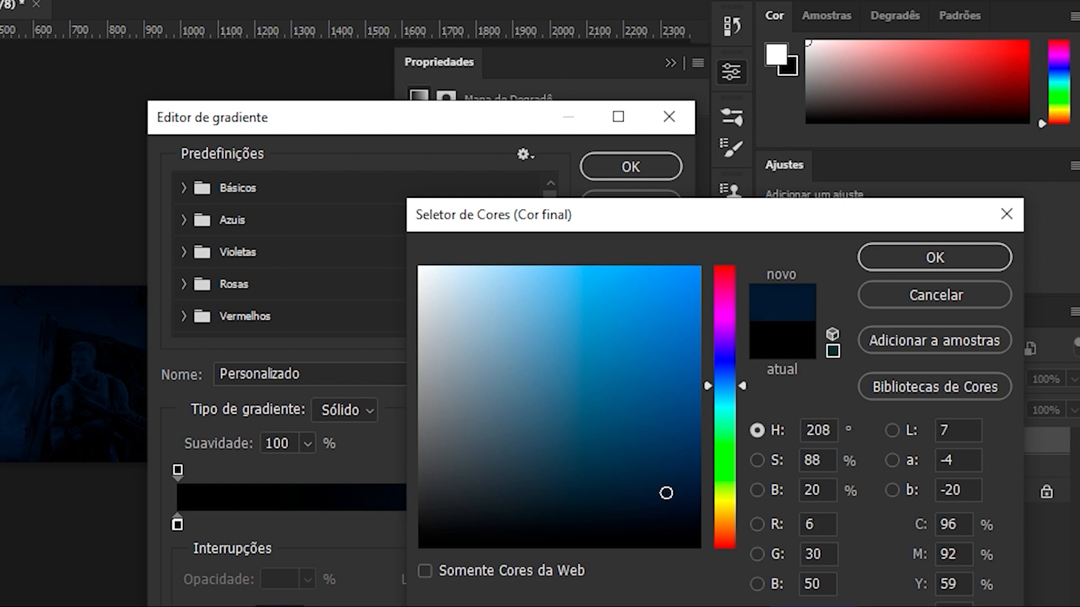
left_click(906, 260)
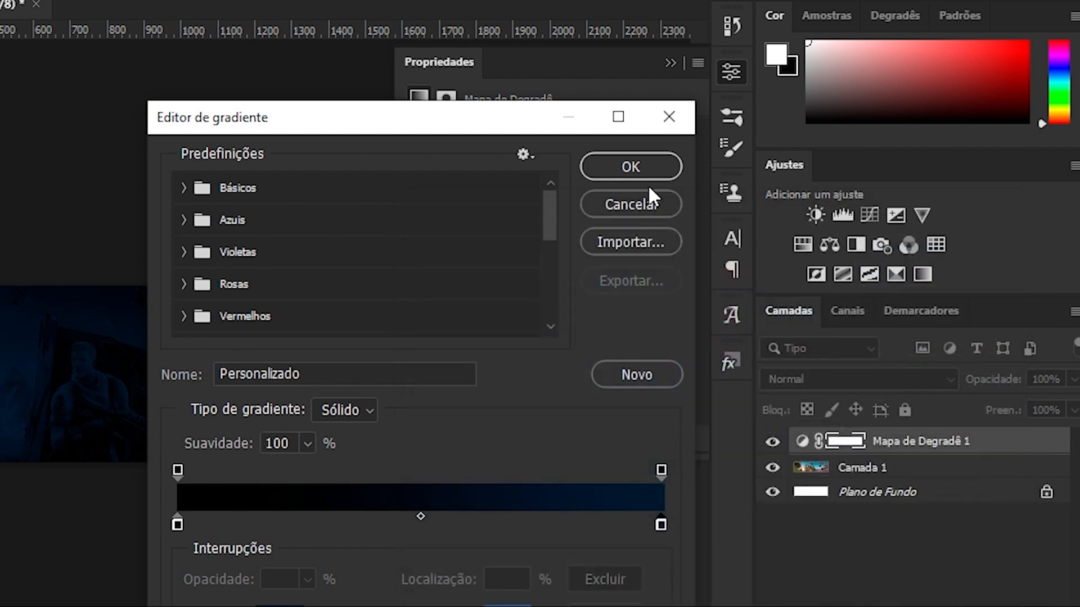
left_click(642, 172)
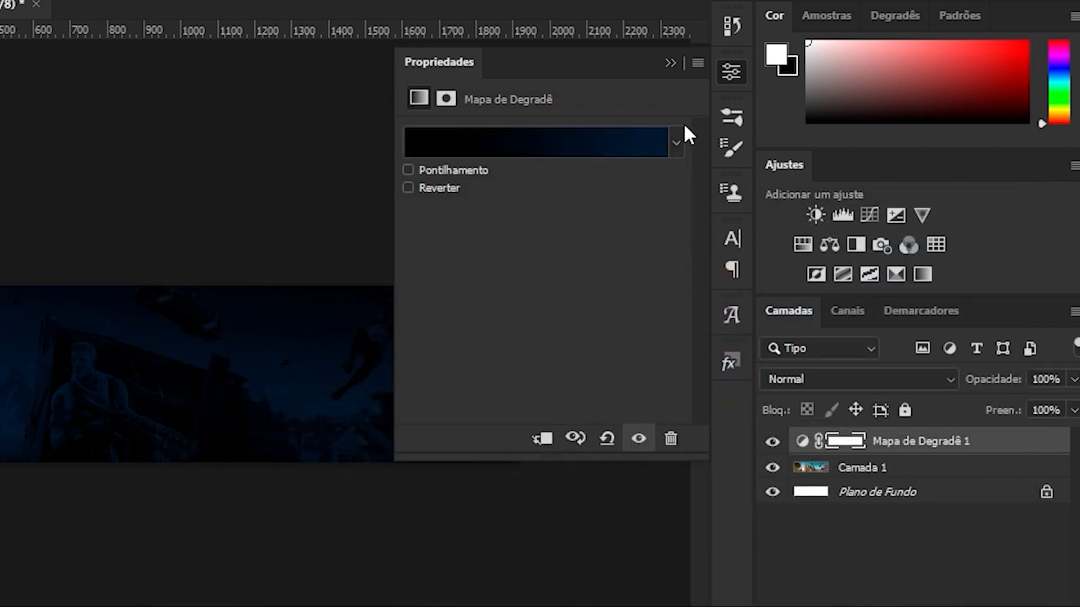
left_click(673, 64)
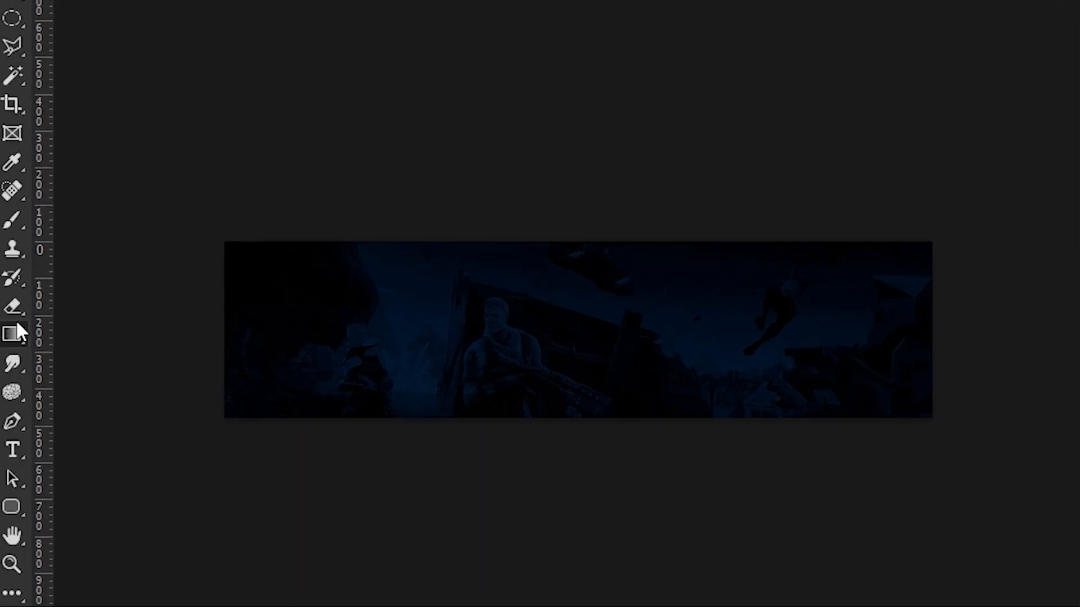
Step: Choose the Gradient tool and set its gradient's starting color stop to blue #578eff
left_click(13, 328)
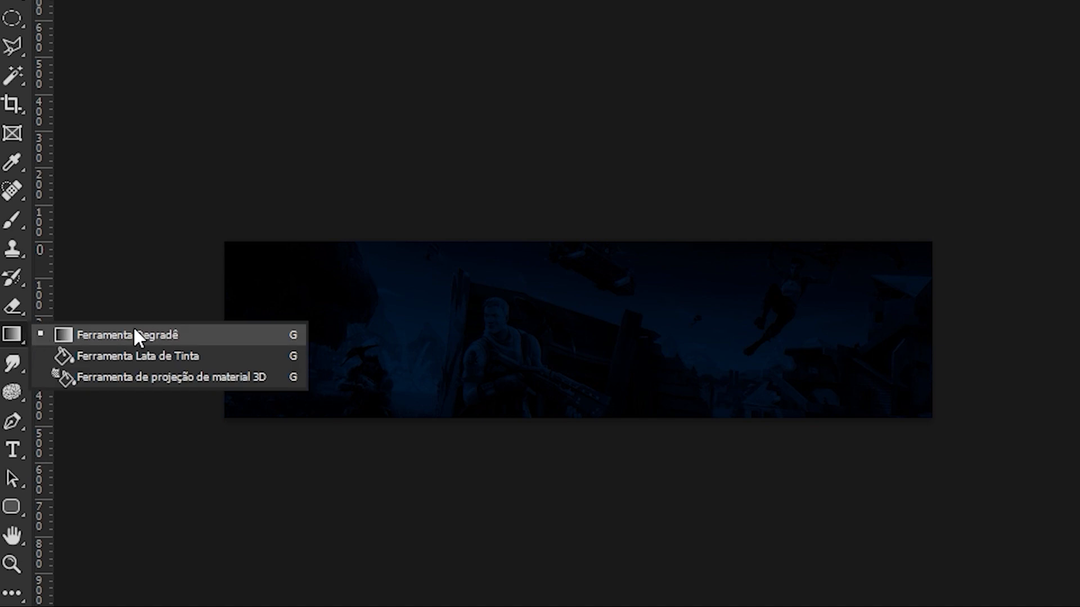
left_click(159, 335)
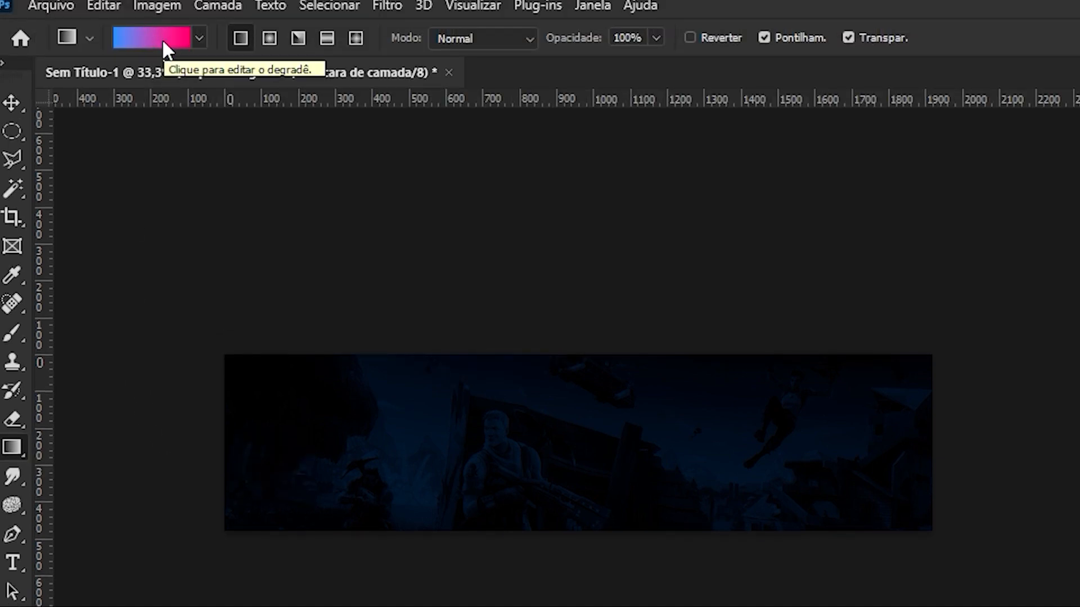
left_click(163, 42)
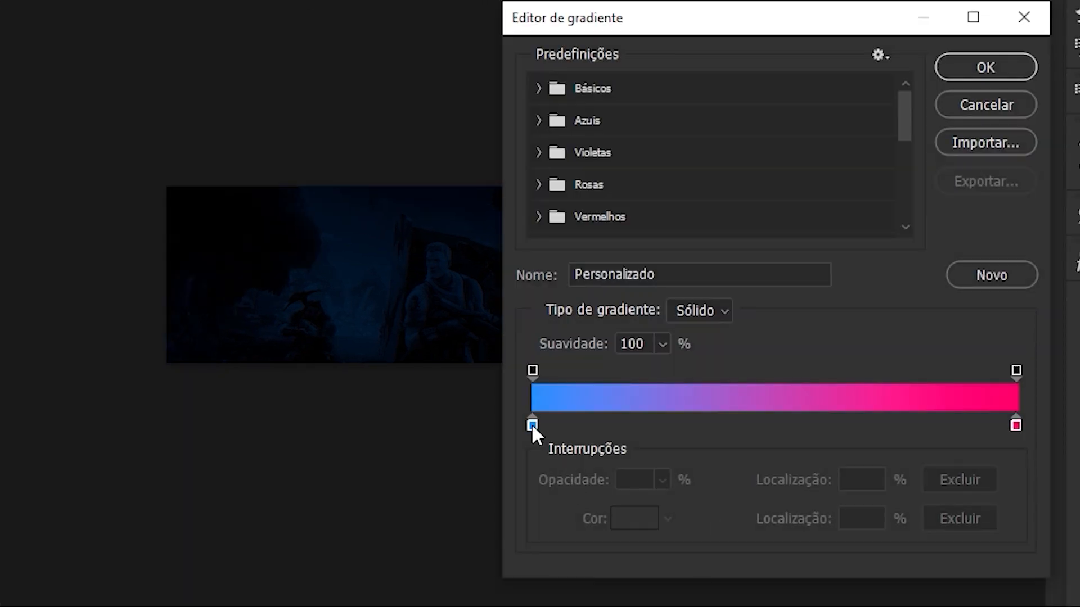
left_click(532, 426)
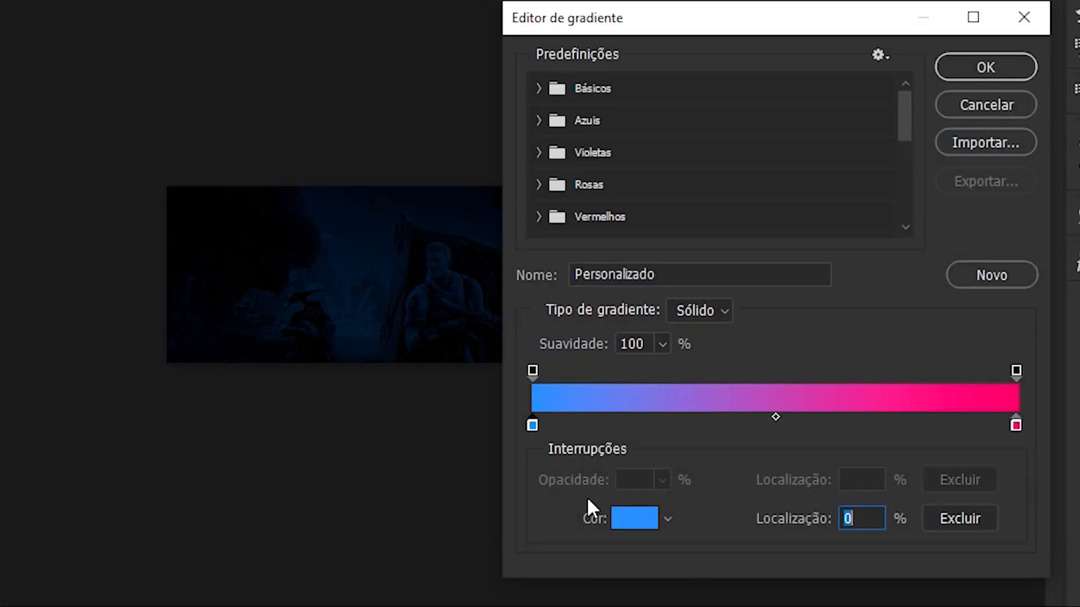
left_click(634, 518)
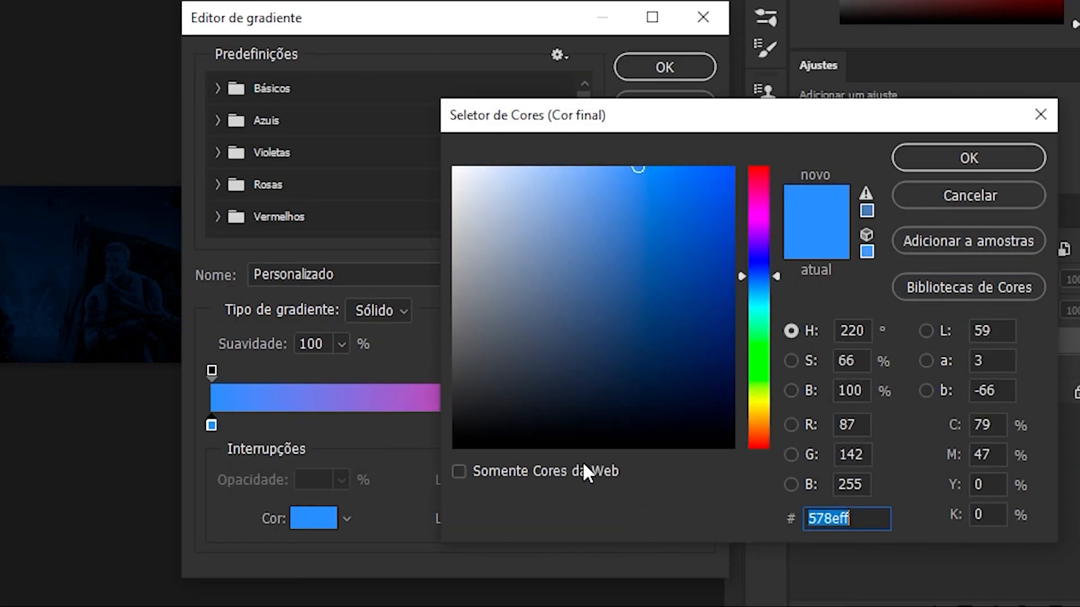
left_click(866, 519)
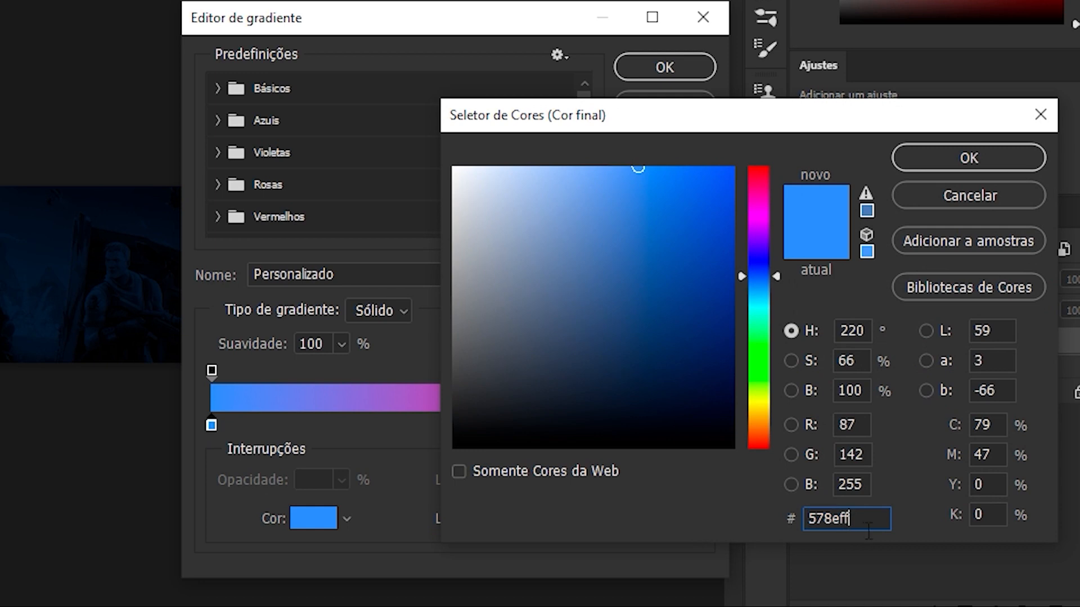
double_click(859, 518)
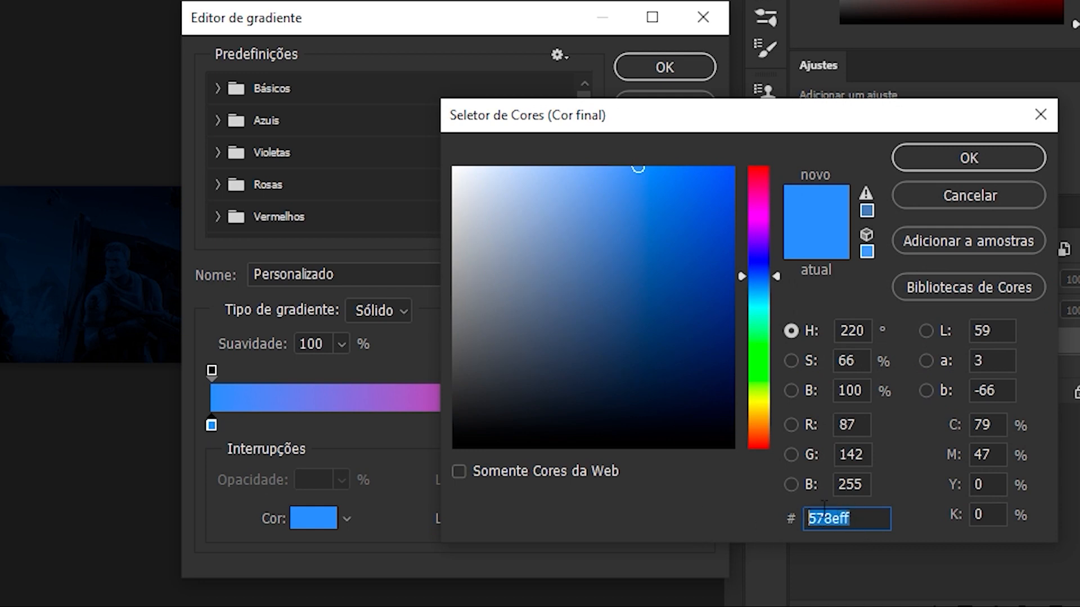
left_click(944, 162)
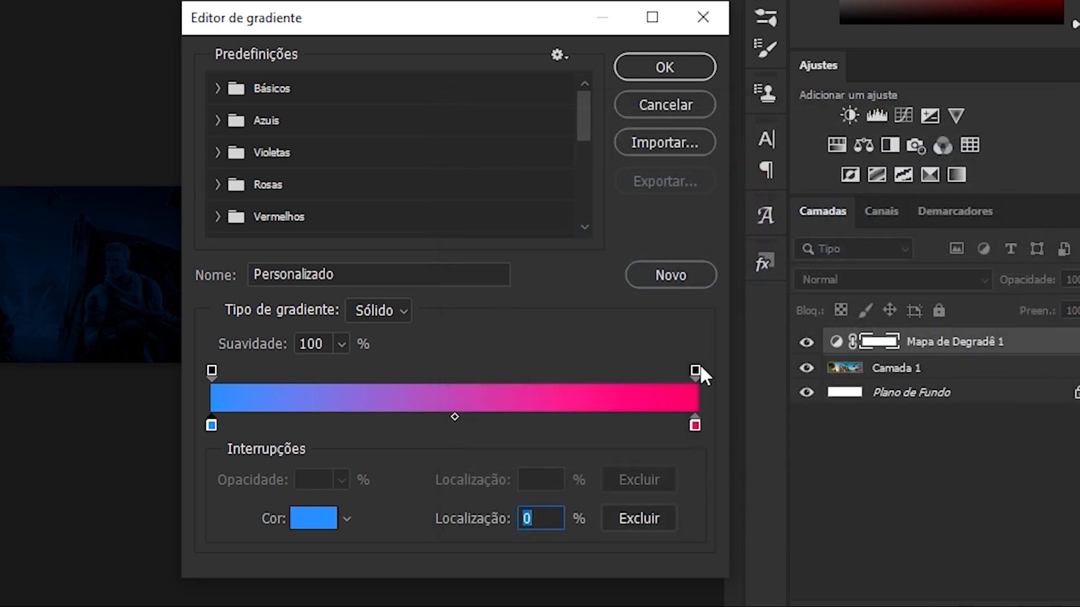
Step: Set the gradient's ending color stop to pink #ff0066 and apply the gradient settings
left_click(695, 426)
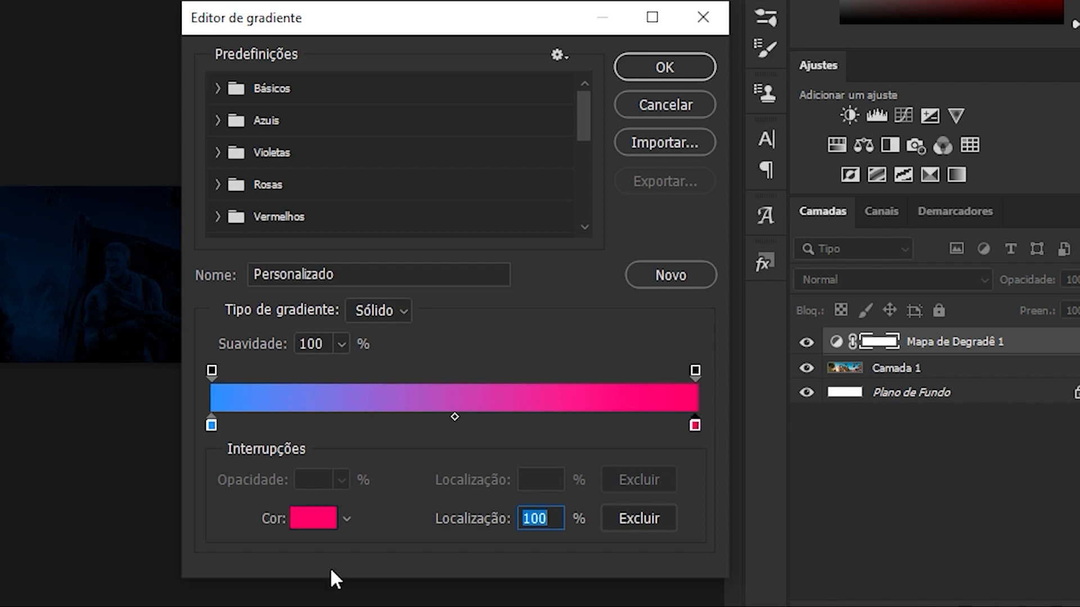
left_click(304, 523)
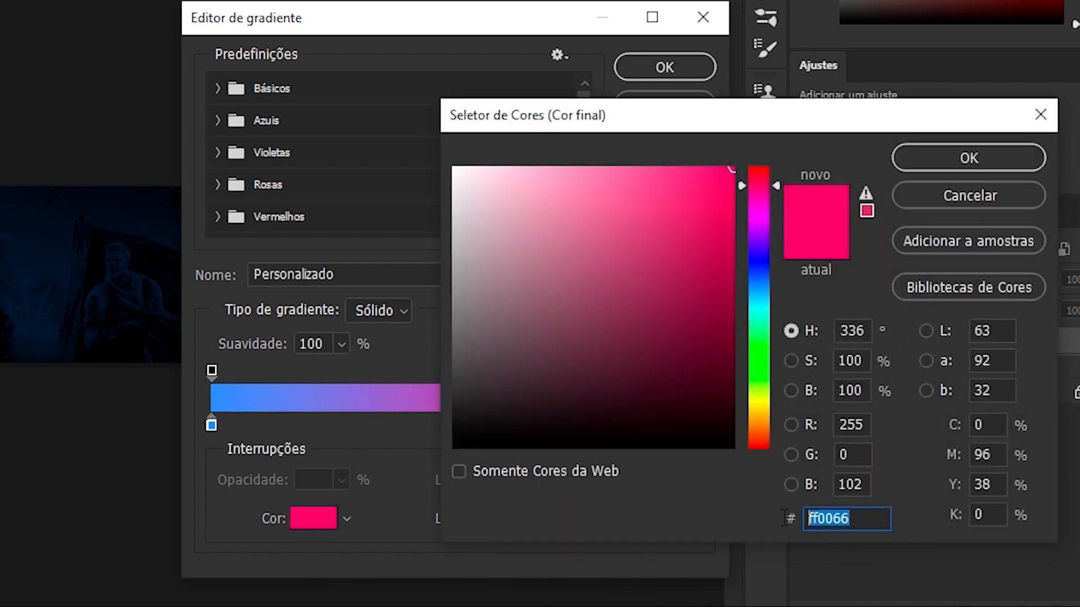
left_click(851, 517)
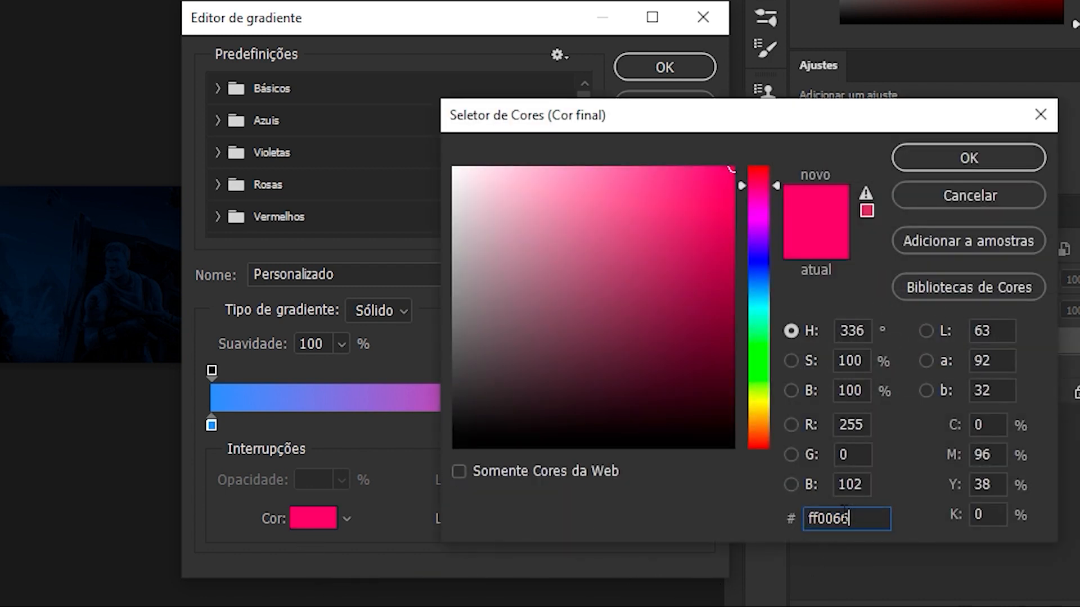
left_click(929, 164)
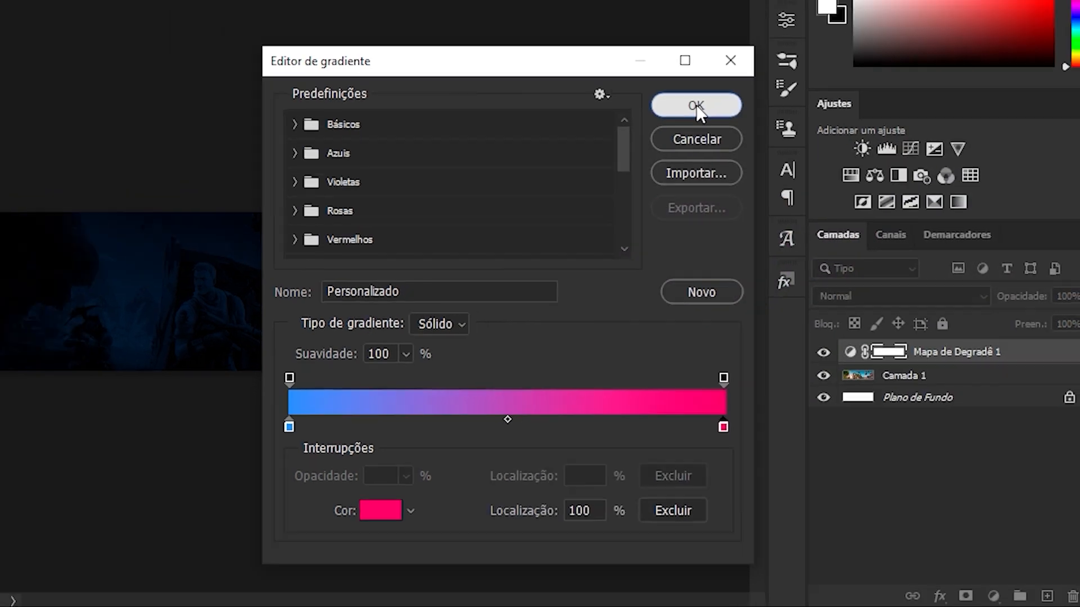
left_click(696, 107)
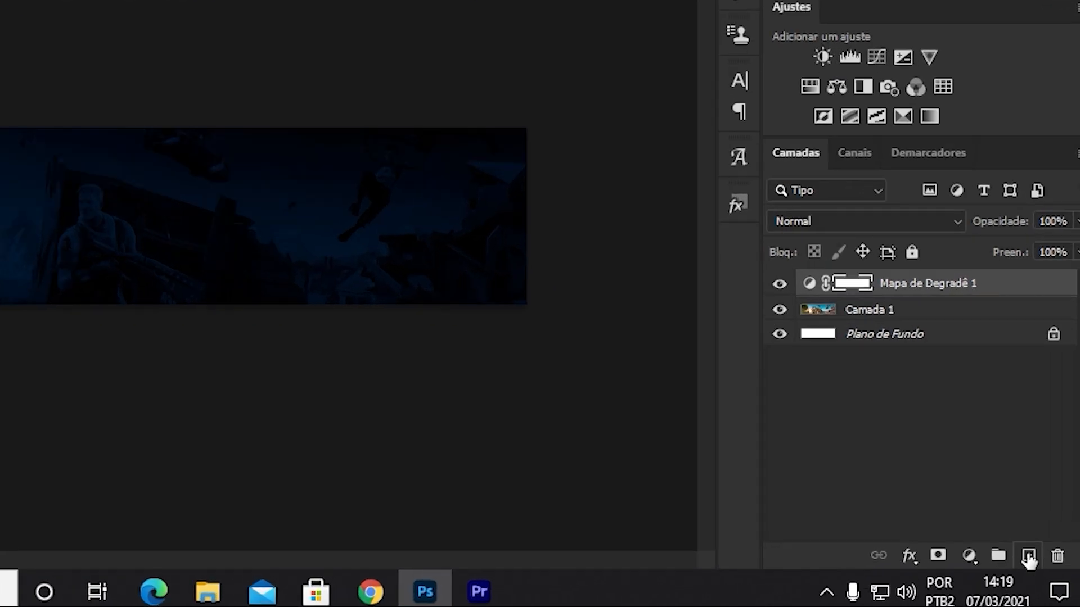
Step: Add a new layer above the gradient map, draw the gradient diagonally across the banner's middle, and set its blend mode to Linear Dodge (Add)
left_click(1028, 557)
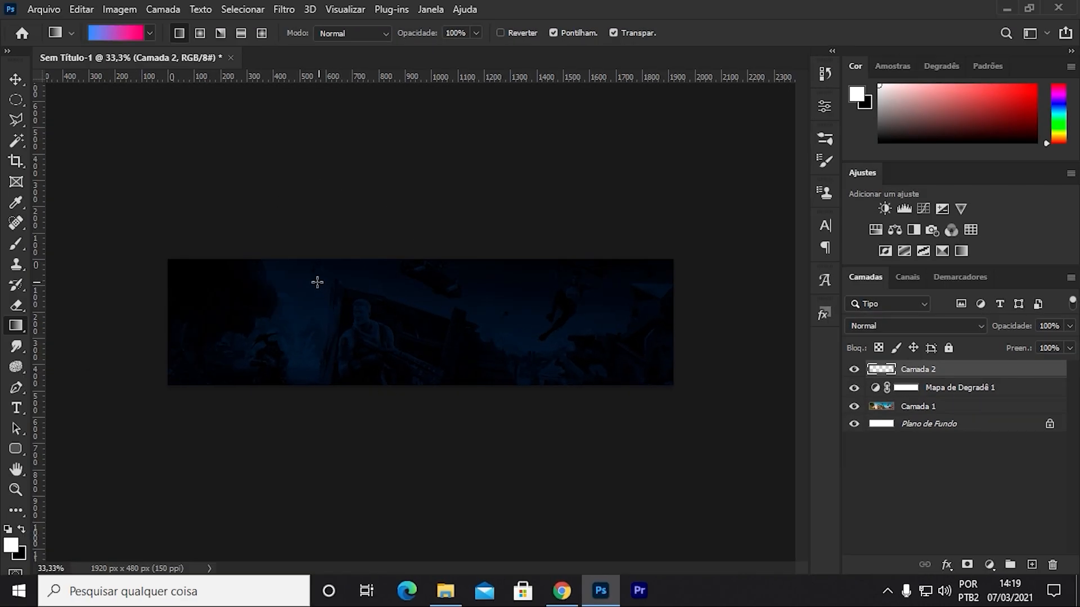
left_click_drag(303, 256, 545, 393)
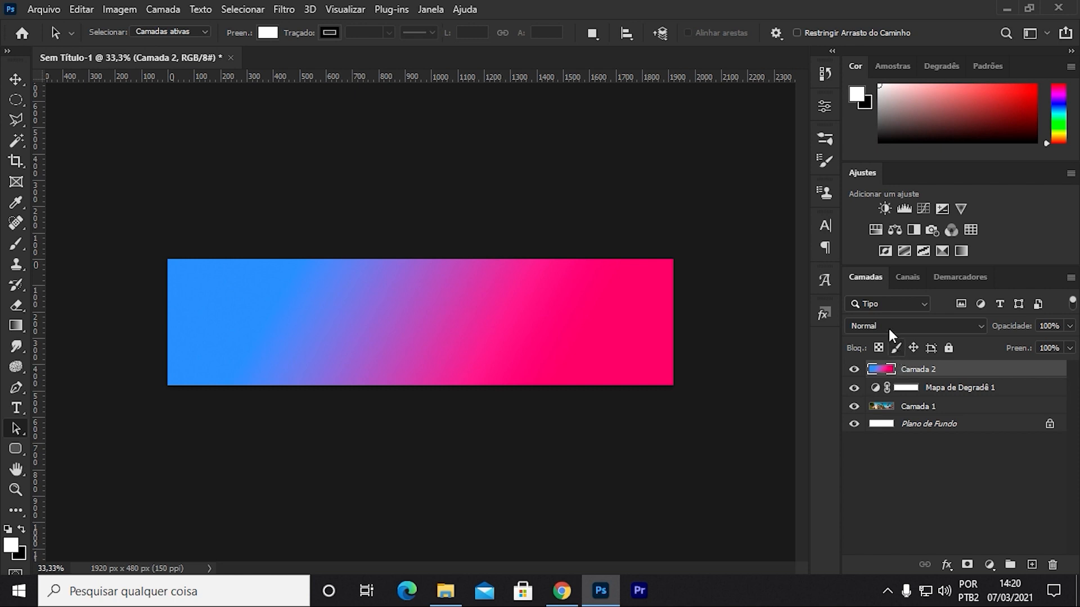
left_click(868, 325)
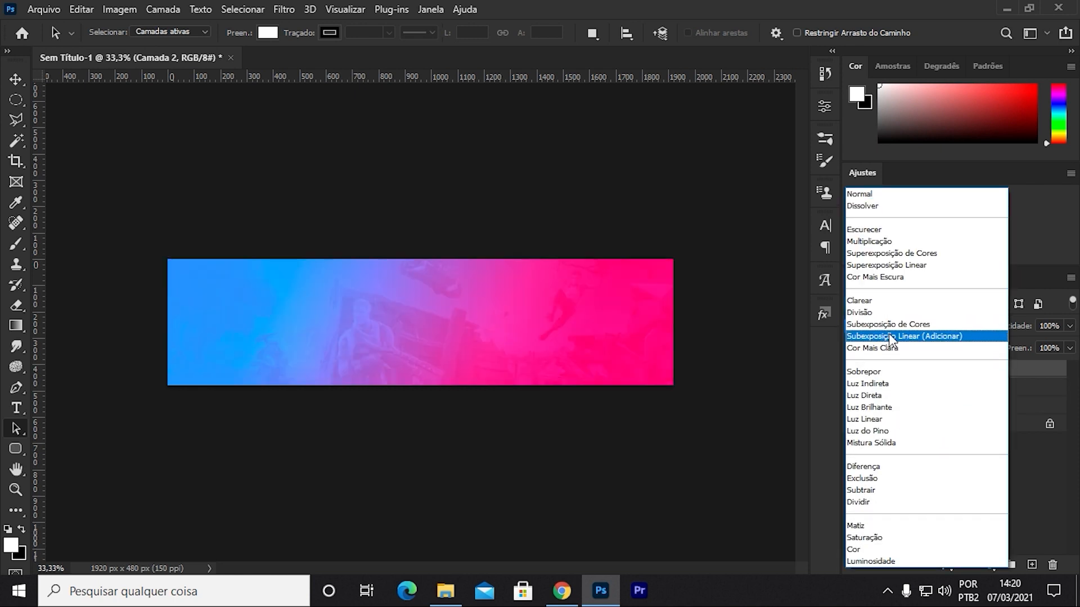
left_click(934, 338)
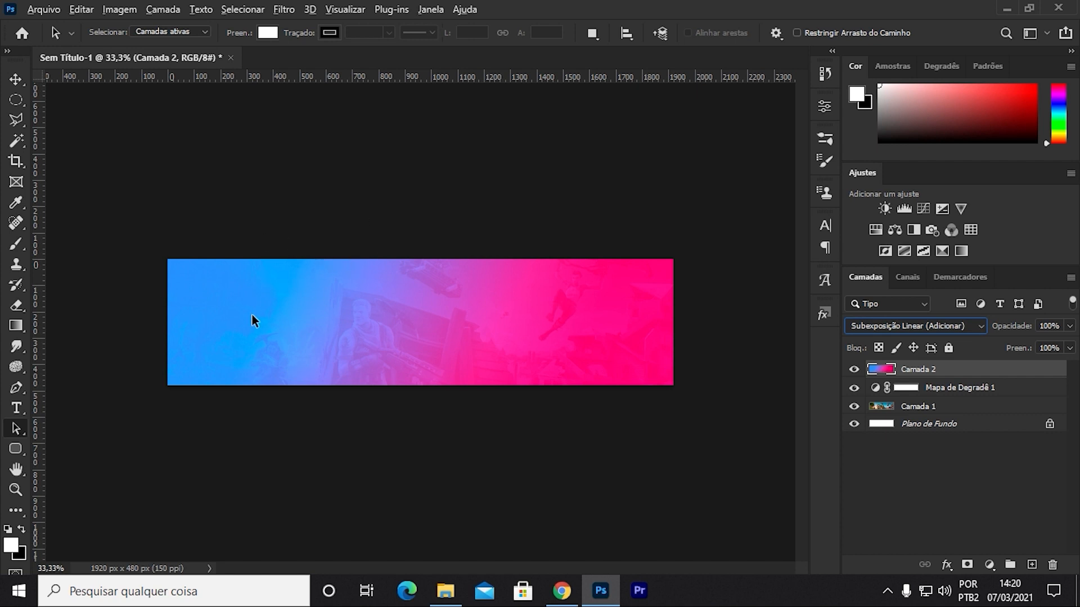
Step: Set the blue-to-pink gradient layer's opacity to 90% and keep its Linear Dodge (Add) blend mode
scroll(275, 346, "up", 3)
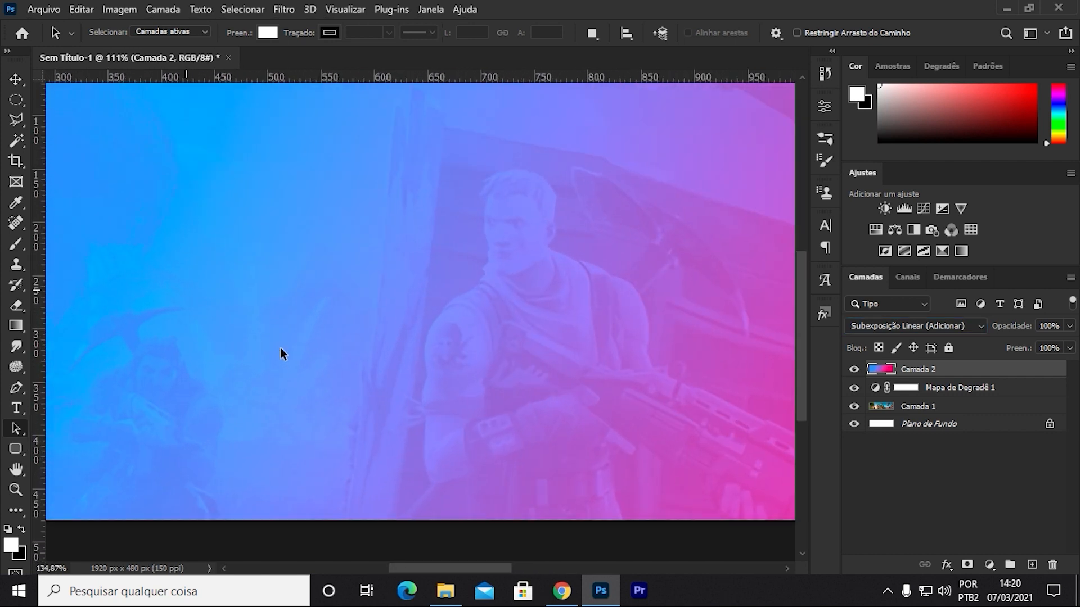
scroll(555, 276, "down", 3)
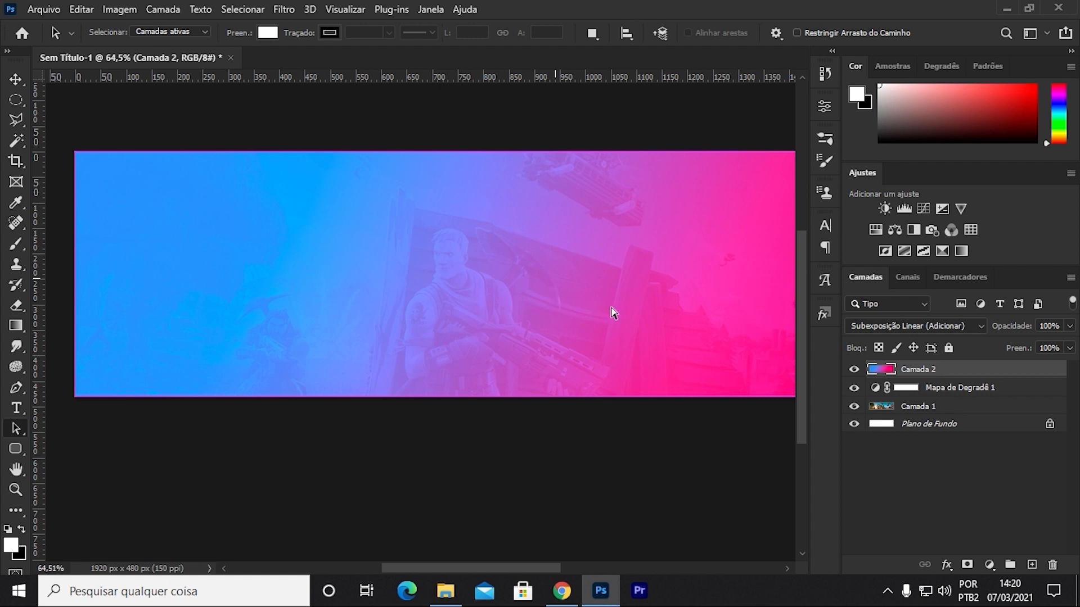
scroll(647, 298, "right", 5)
scroll(628, 193, "down", 3)
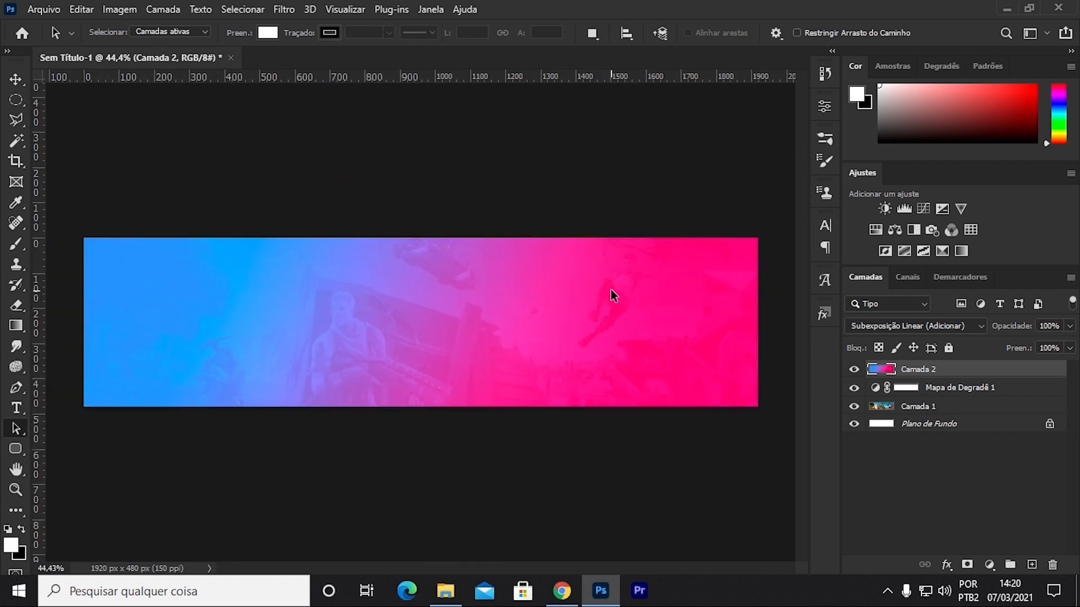
left_click(1069, 326)
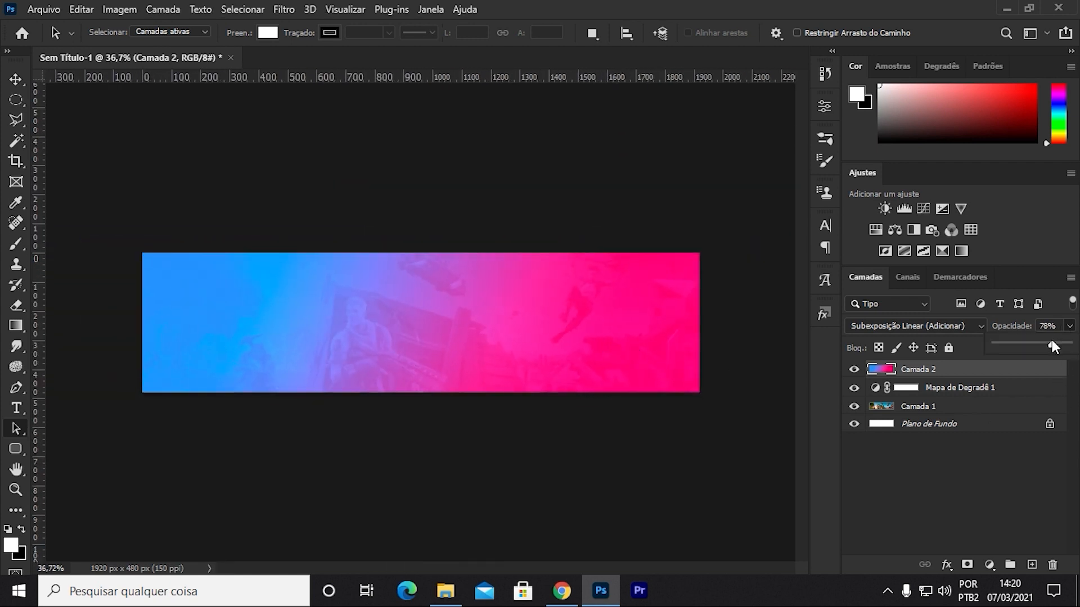
left_click(1053, 344)
left_click_drag(1053, 345, 1062, 344)
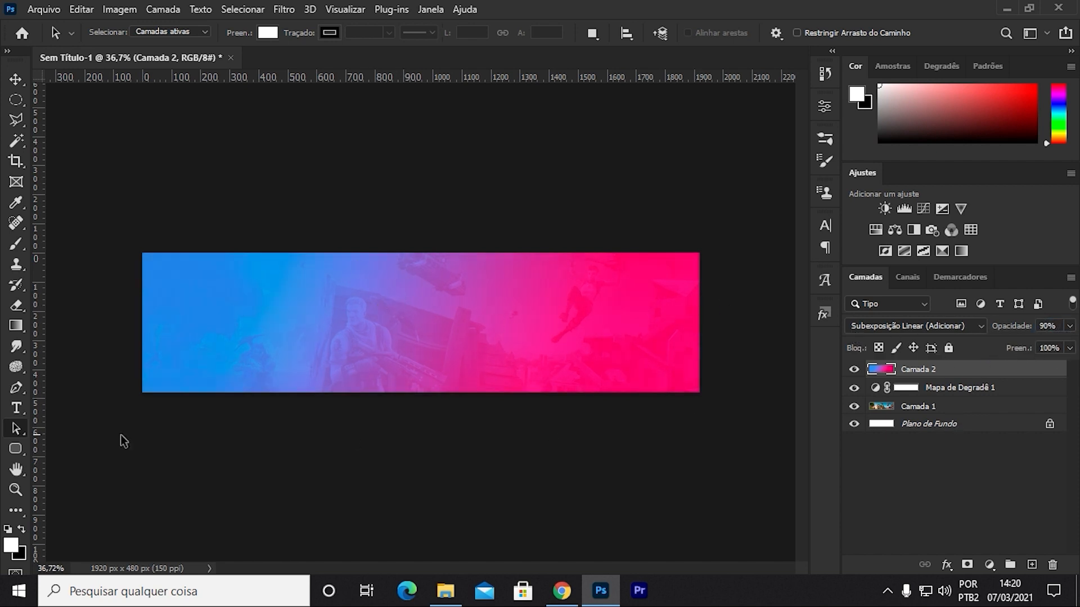
left_click(853, 326)
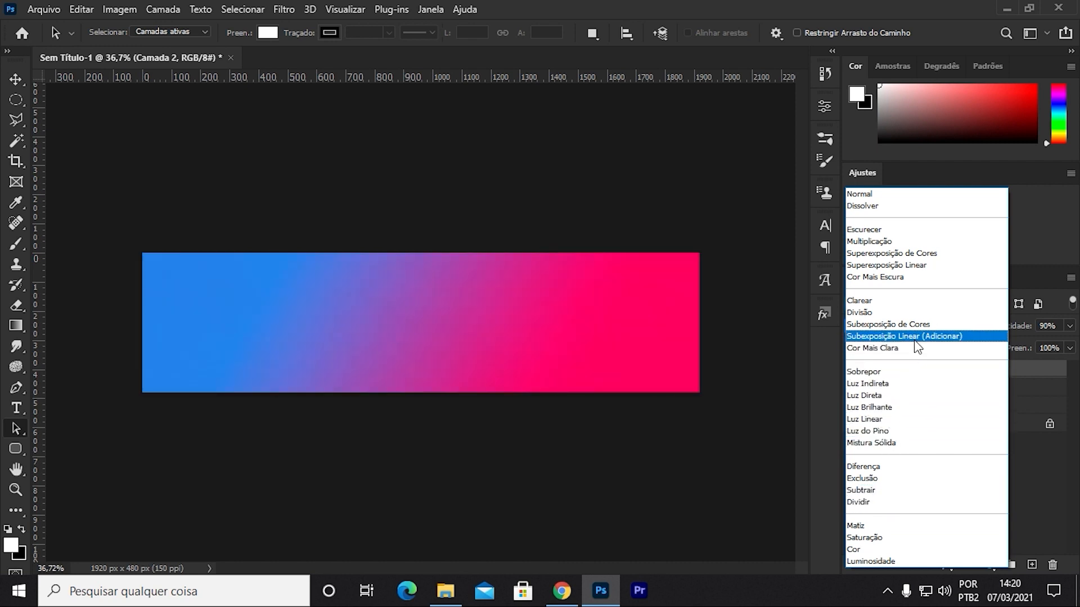
left_click(907, 336)
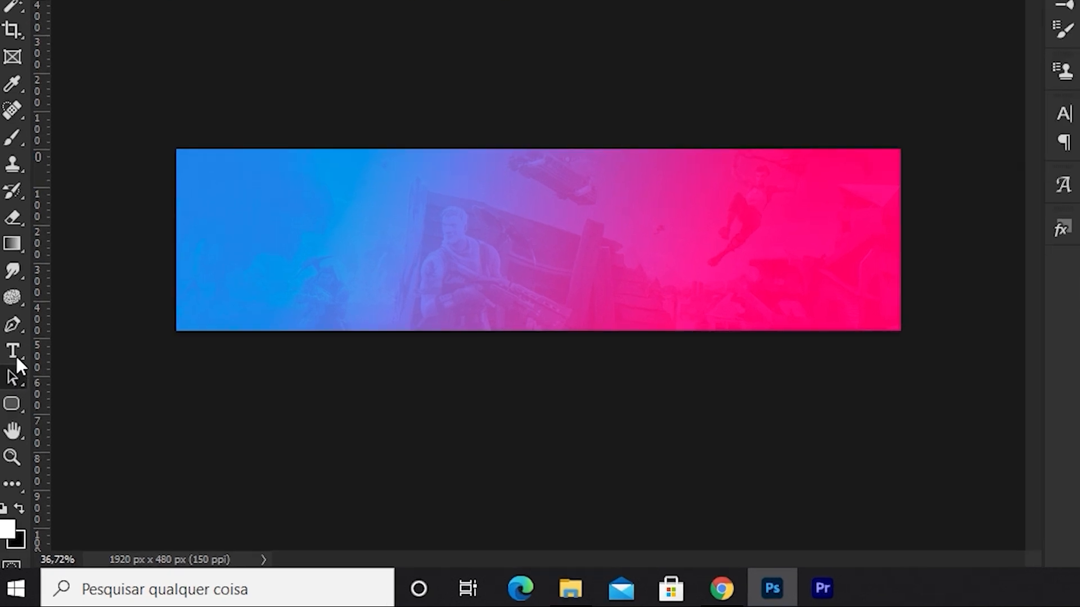
Step: Choose the Type tool and set the Burbank Big Condensed font's style to Bold
left_click(16, 354)
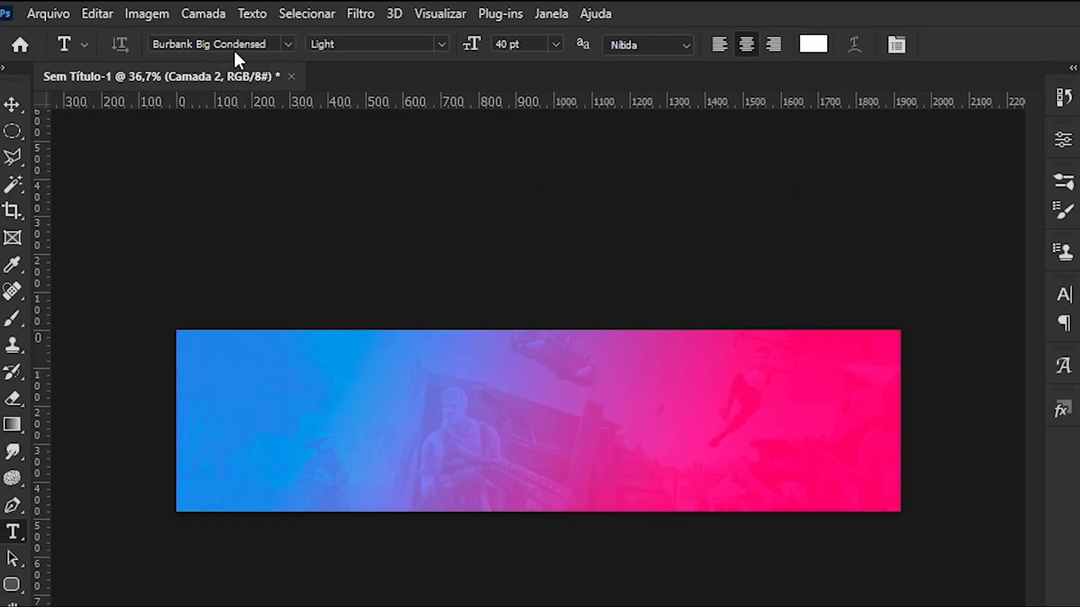
left_click(441, 47)
left_click(439, 42)
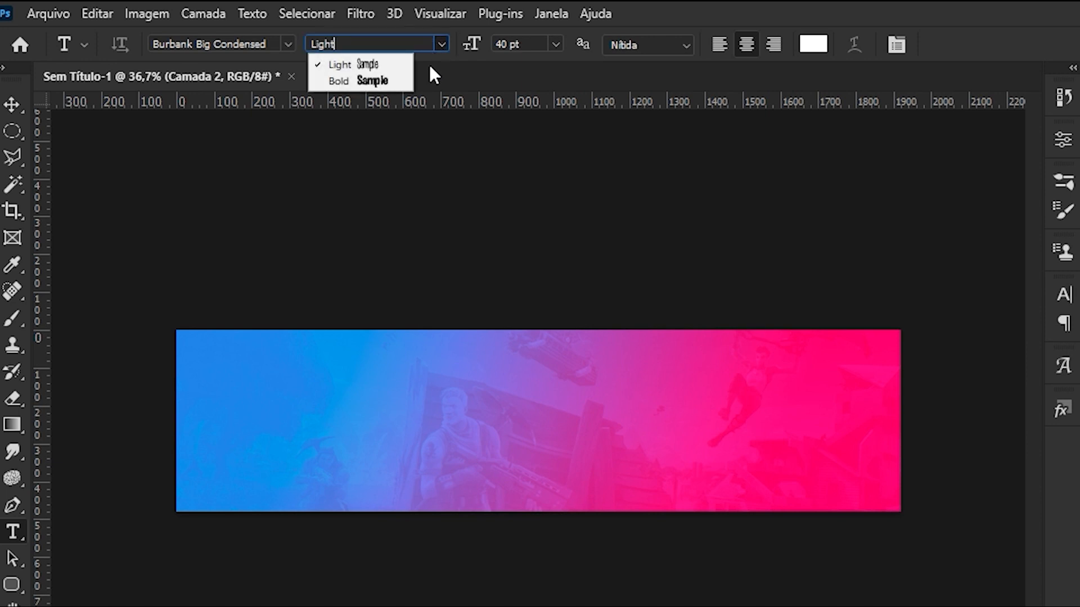
left_click(341, 81)
Step: Add the text SHOOTS to the banner, left of its center, in 40 pt white type
left_click(478, 413)
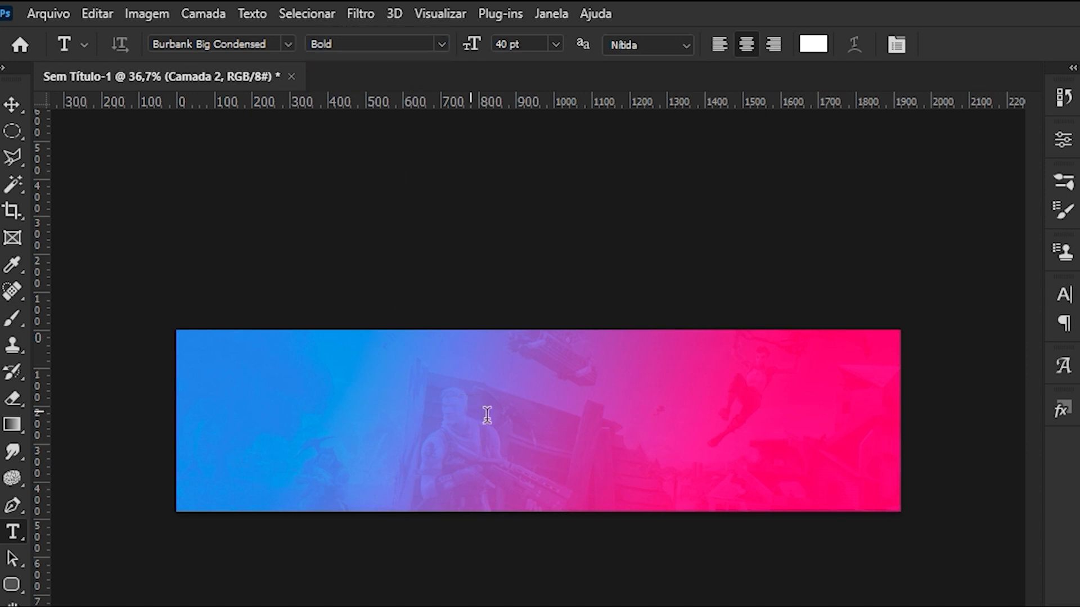
type("SHOT")
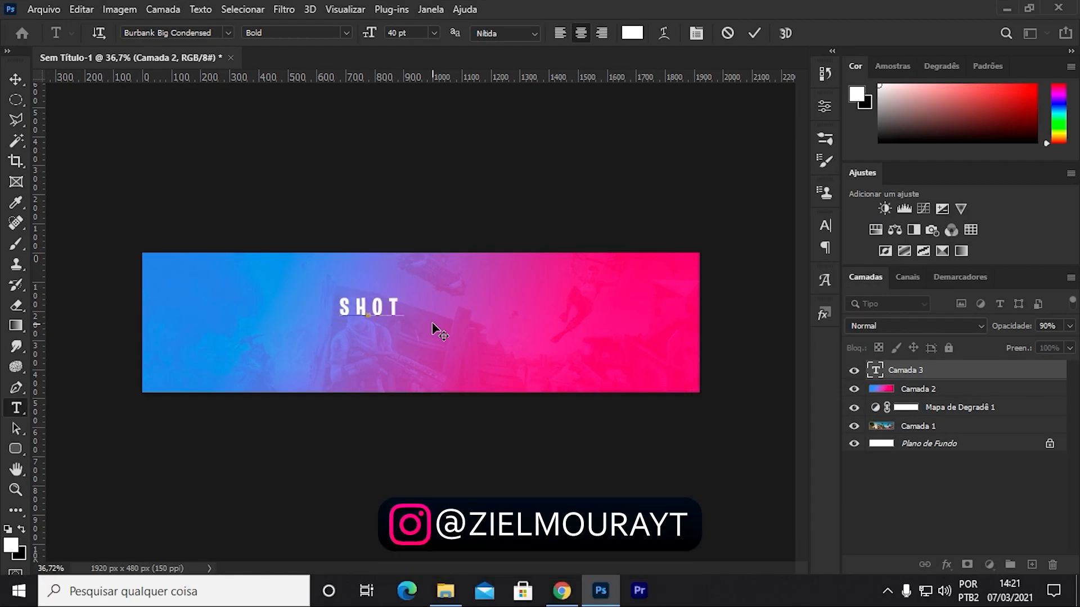
key("BackSpace")
type("OTS")
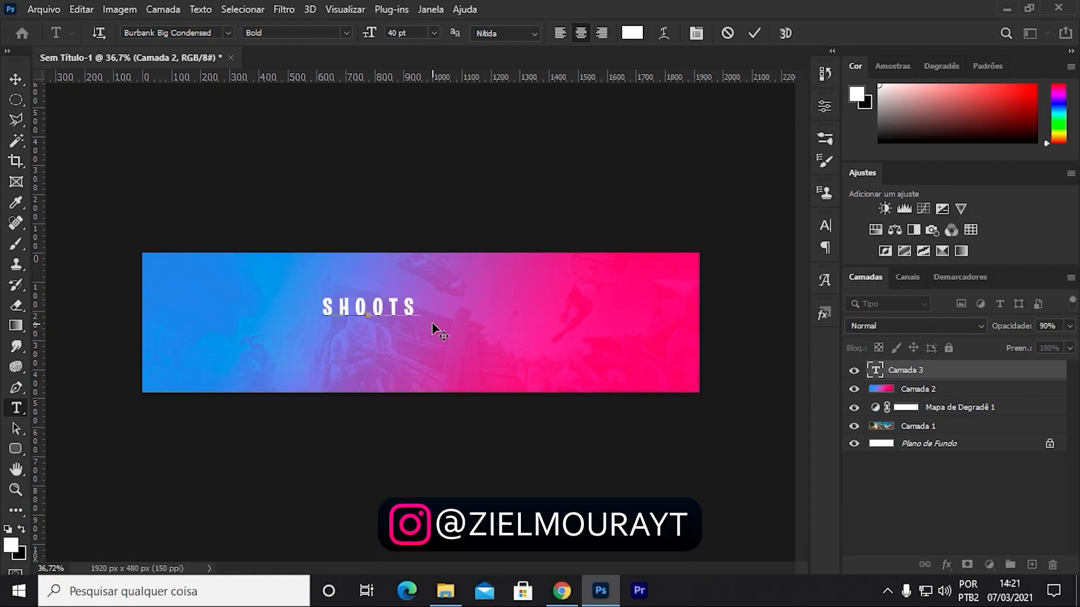
Step: Select the whole SHOOTS text and move it right and slightly down to the banner's center
key("ctrl+a")
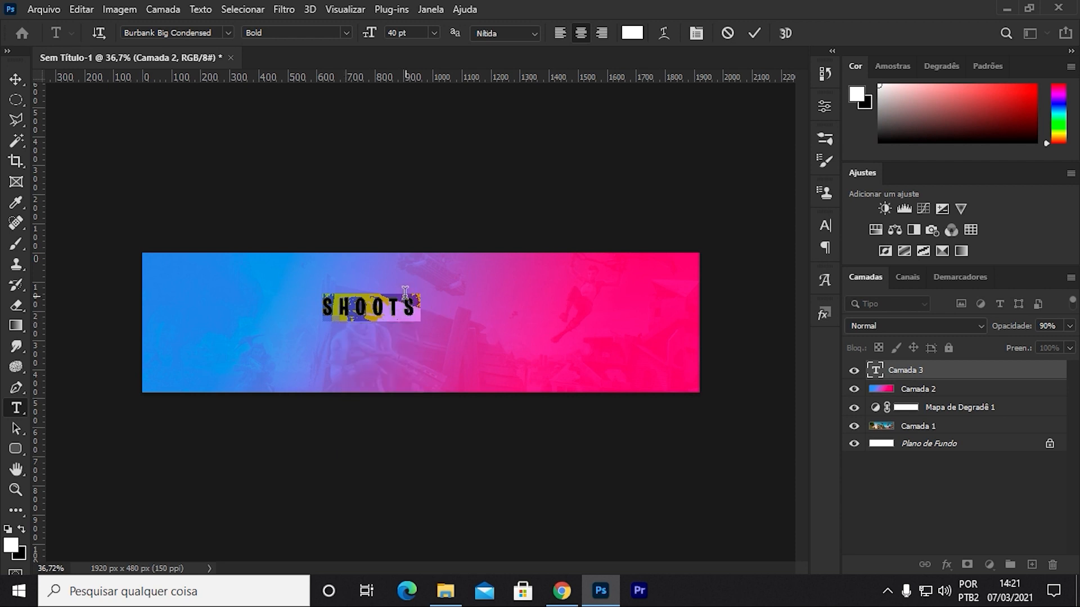
left_click(429, 302)
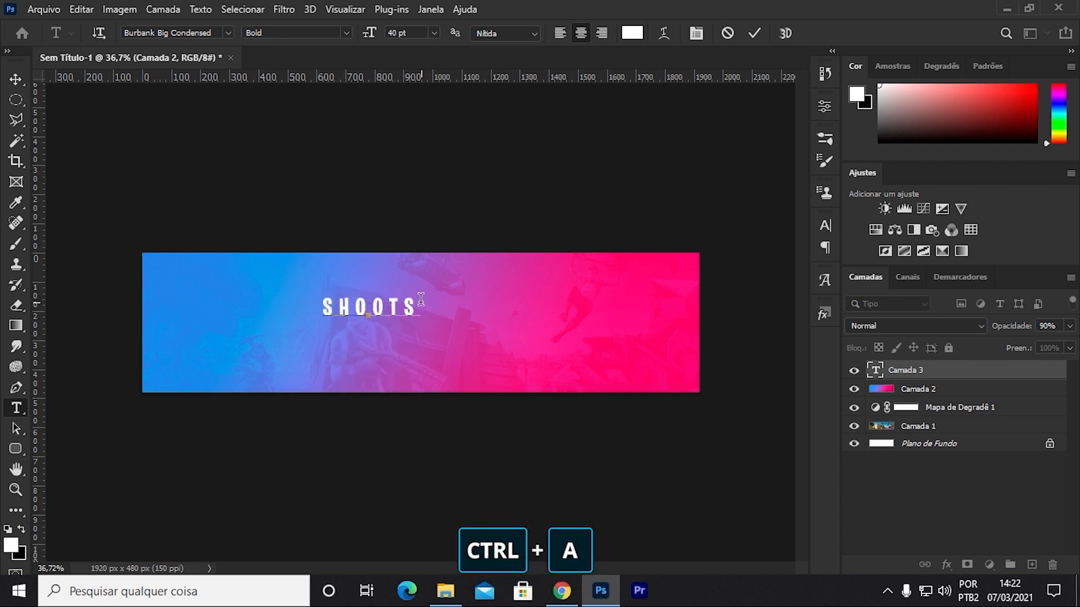
key("ctrl+a")
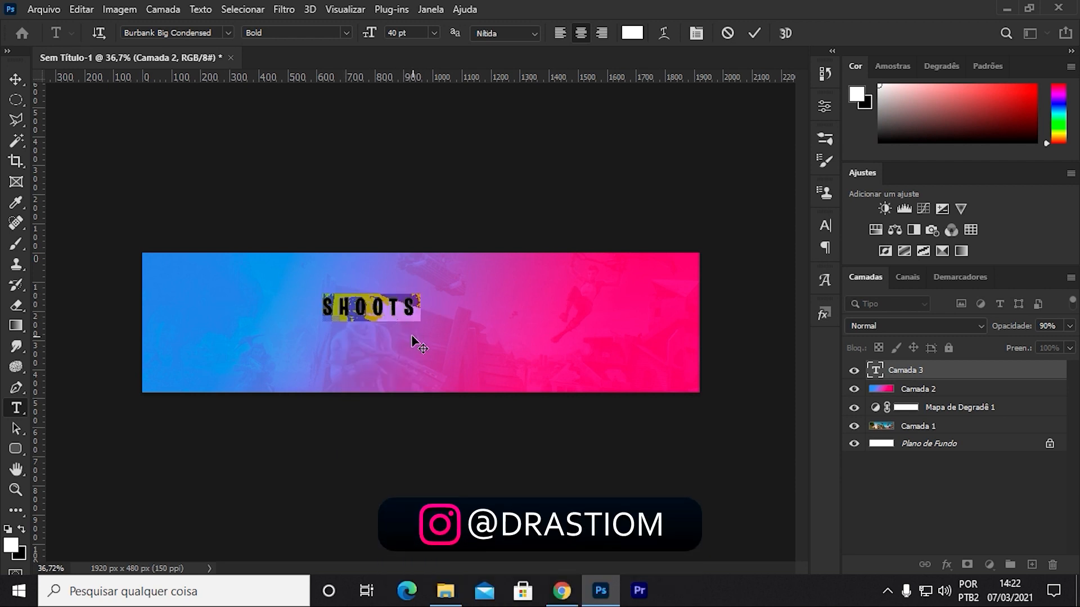
mouse_move(410, 352)
left_mouse_down("ctrl")
mouse_move(465, 354)
mouse_move(420, 341)
left_mouse_up("ctrl")
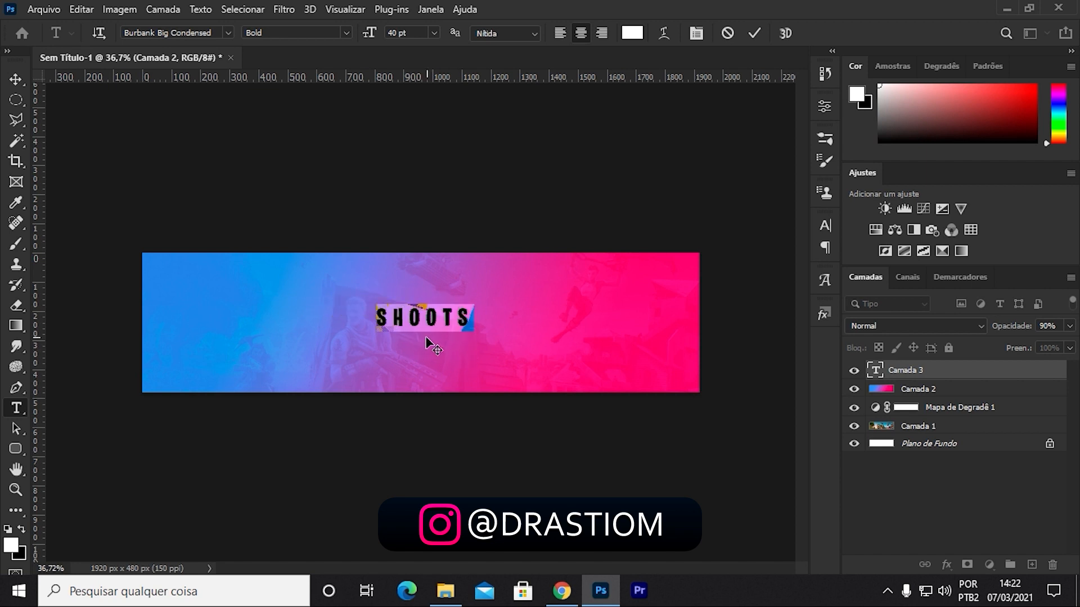
Step: Select the whole SHOOTS text, set its character tracking to 0 and commit the edit
left_click(823, 106)
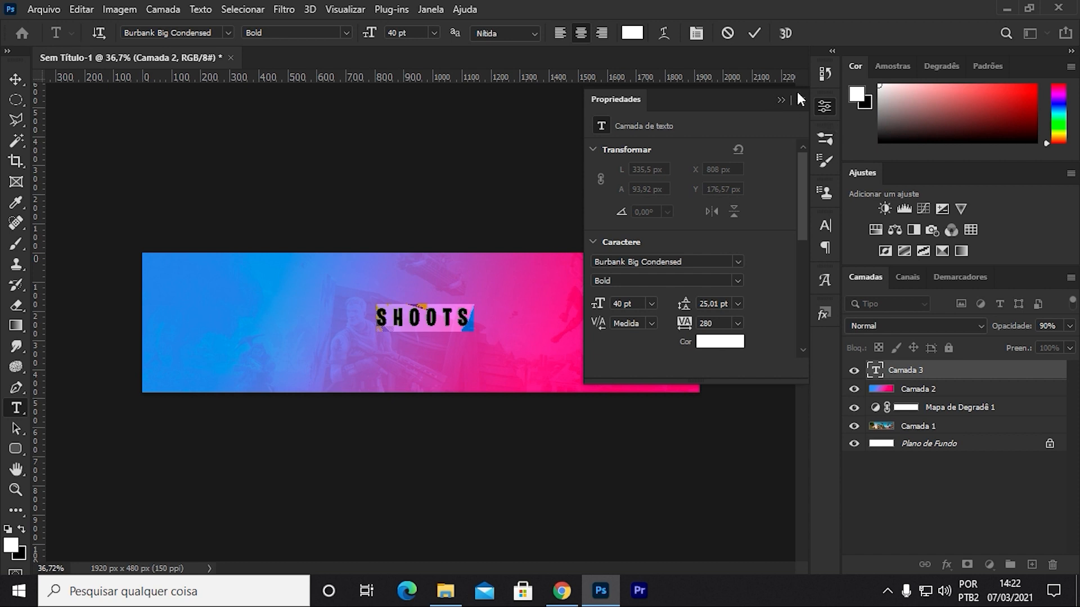
left_click(782, 99)
left_click(449, 318)
left_click_drag(479, 319, 442, 318)
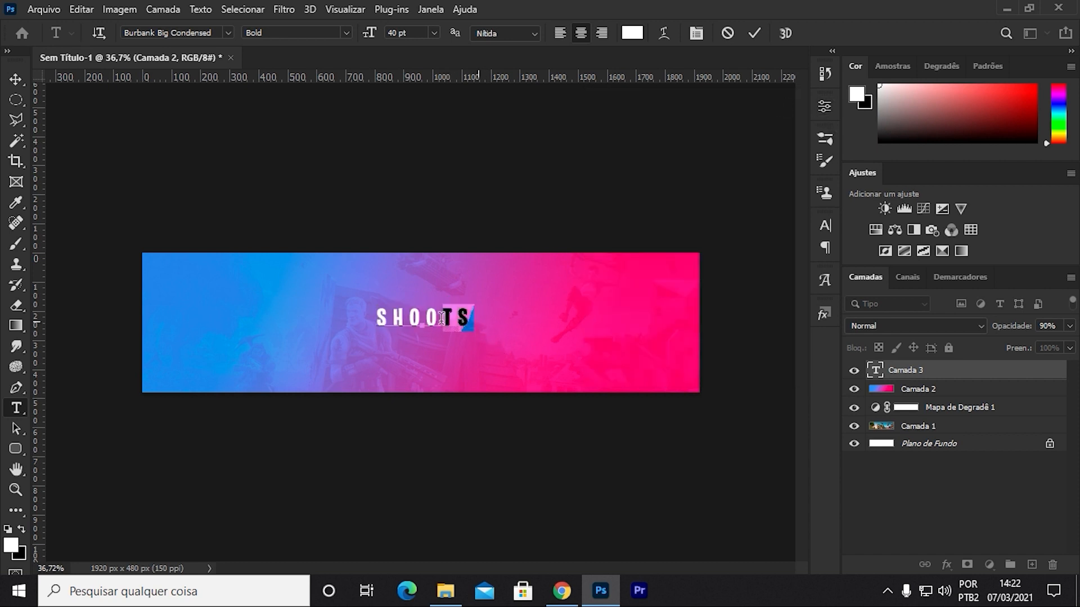
double_click(442, 319)
key("ctrl+t")
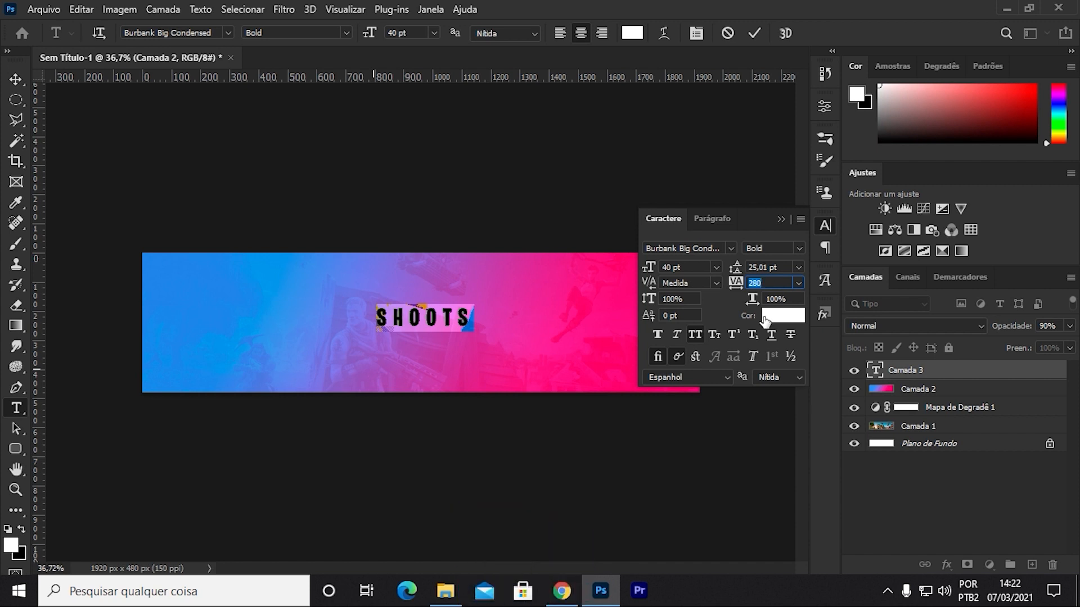
type("0")
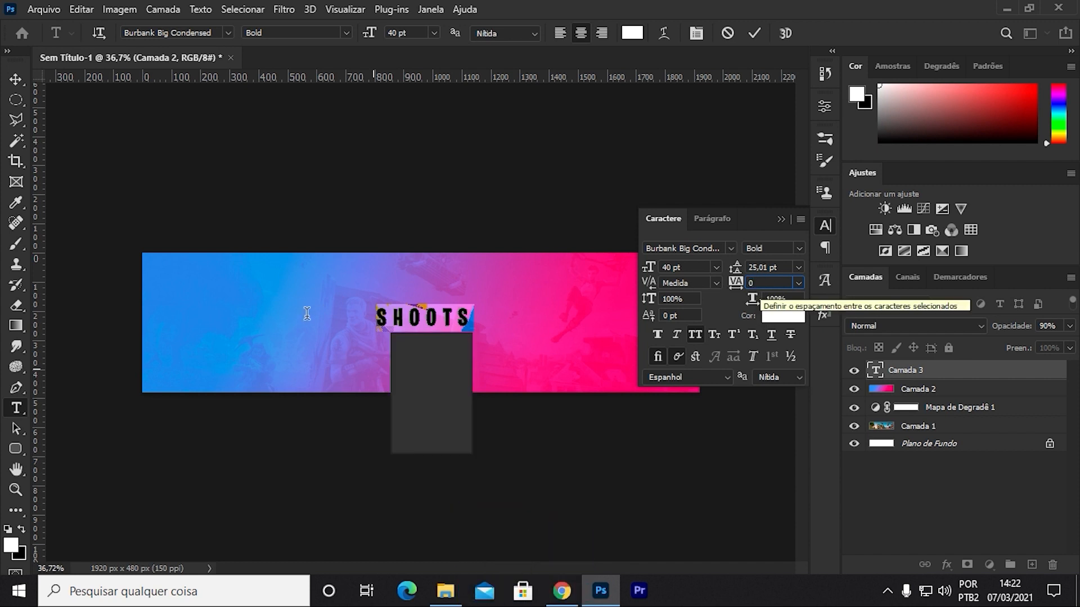
key("Return")
key("Escape")
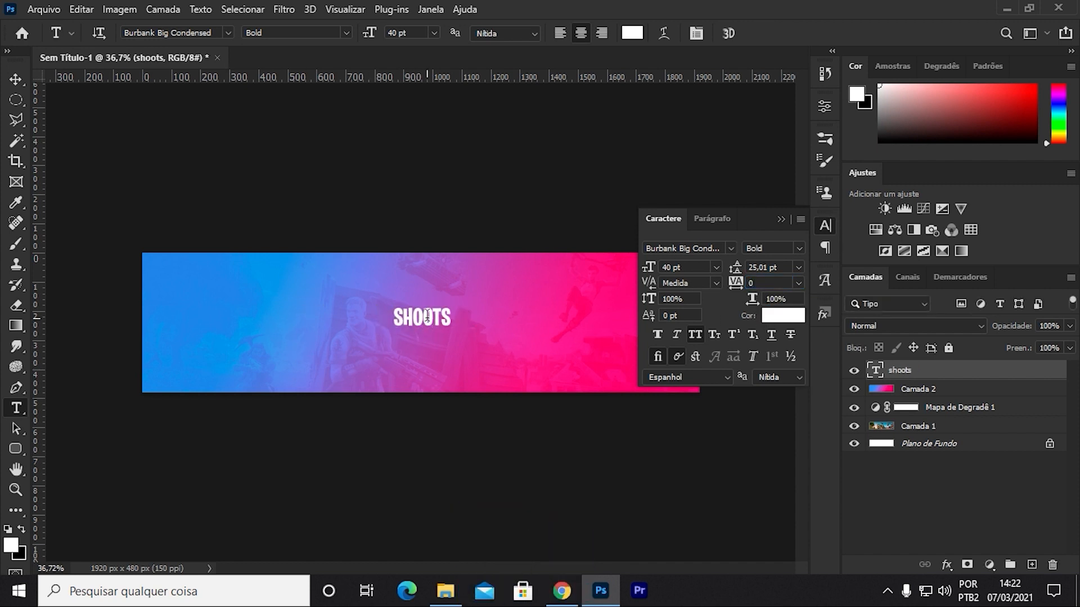
Step: Enlarge the whole SHOOTS text to 120 pt and shift it slightly right and down on the banner
left_click(427, 316)
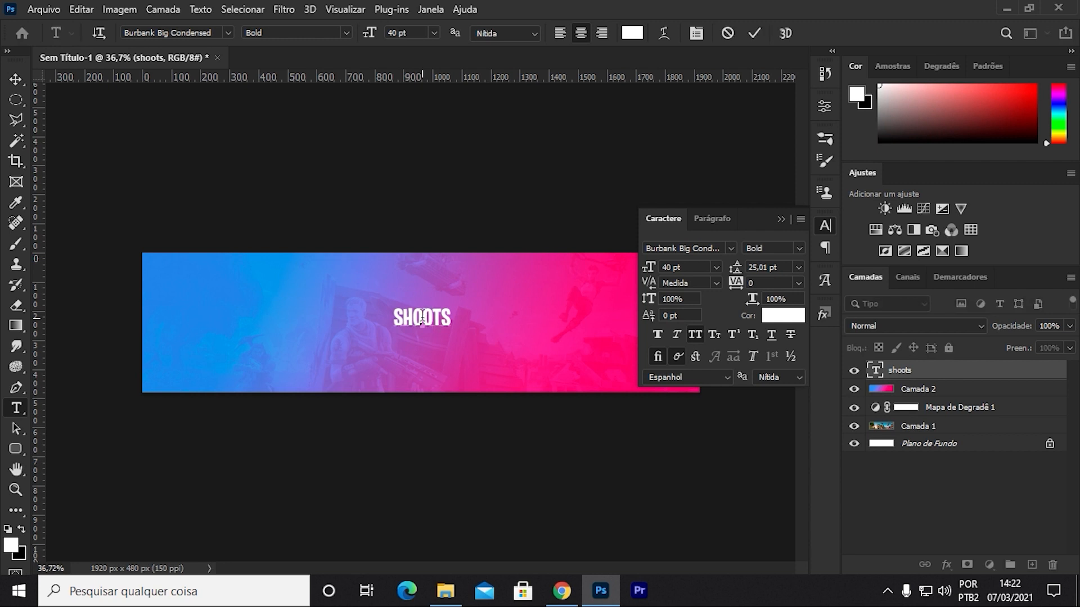
left_click_drag(390, 313, 547, 325)
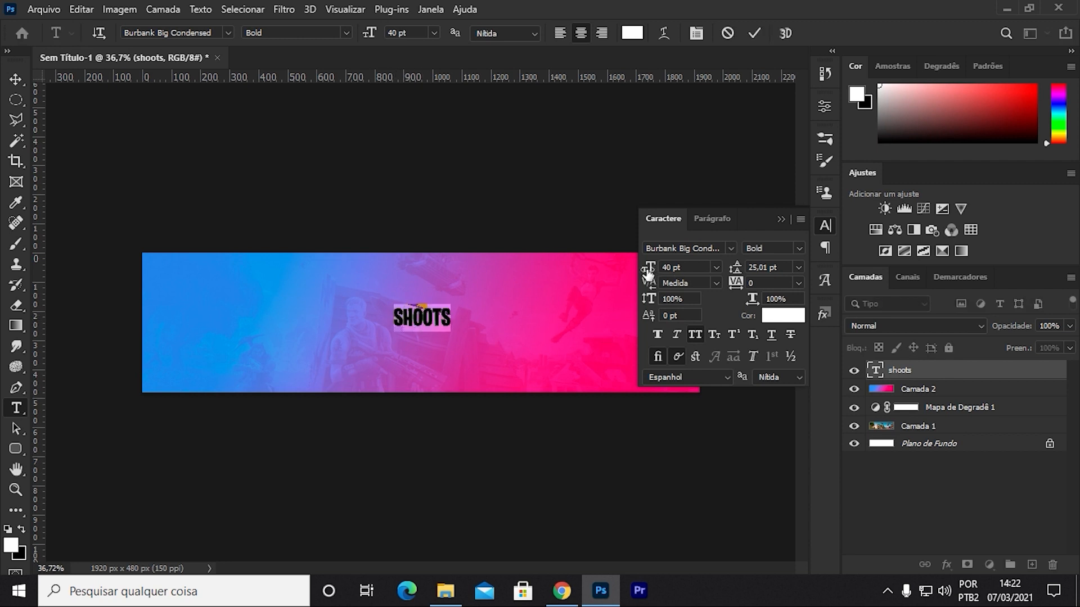
left_click_drag(650, 269, 711, 271)
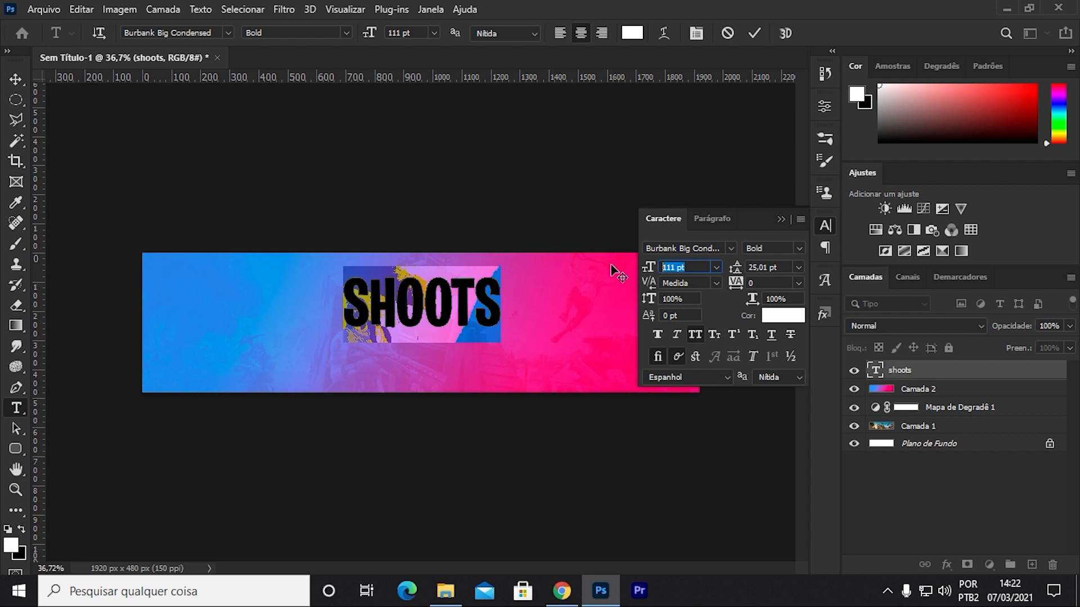
left_click(512, 382)
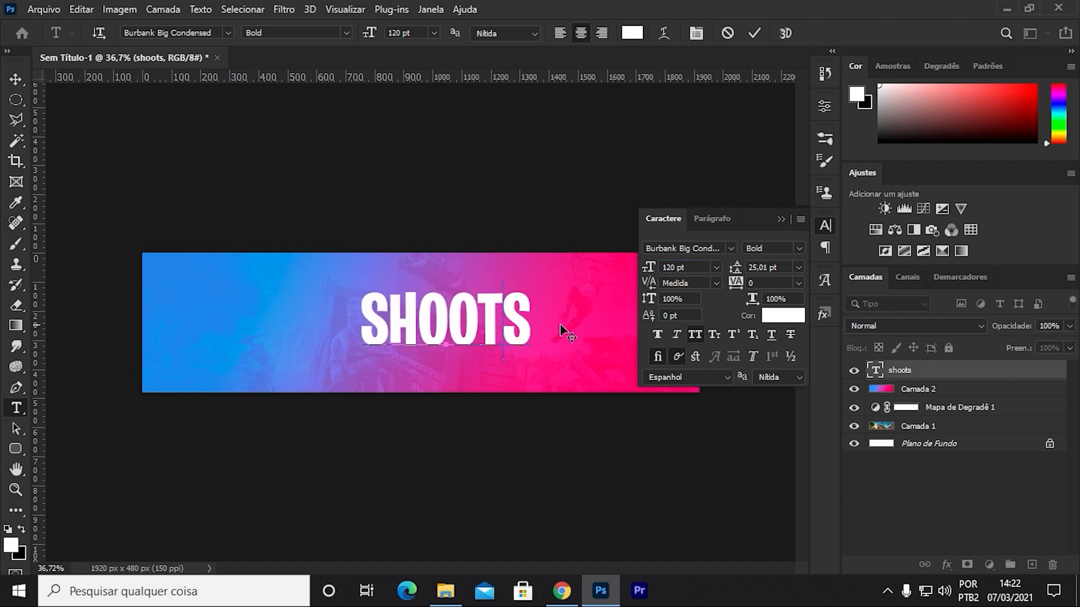
Step: Turn All Caps off for the whole SHOOTS text and switch it back on
left_click_drag(560, 328, 240, 323)
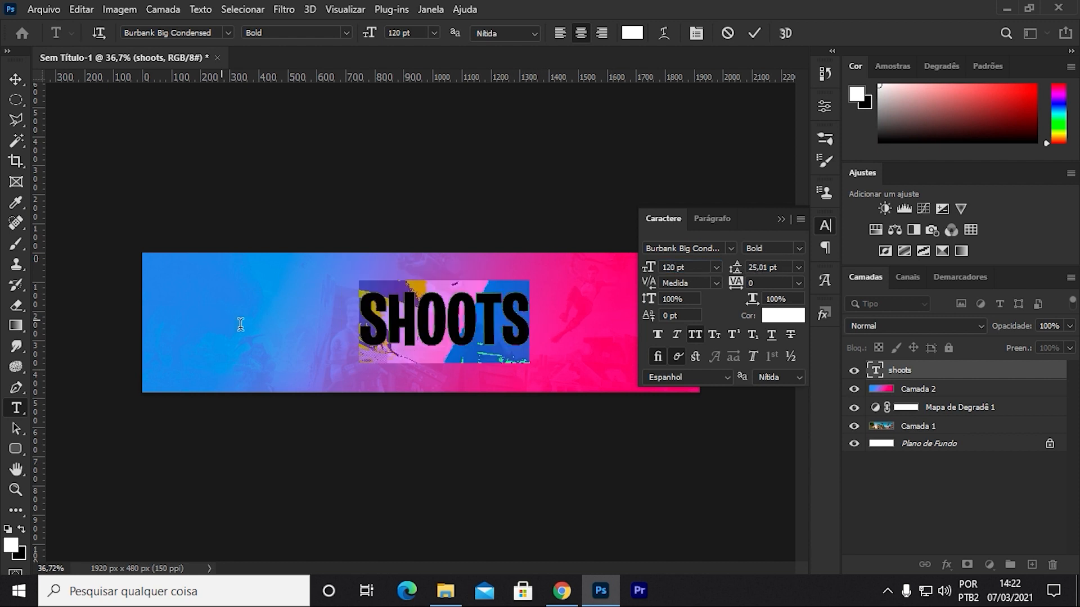
left_click(695, 335)
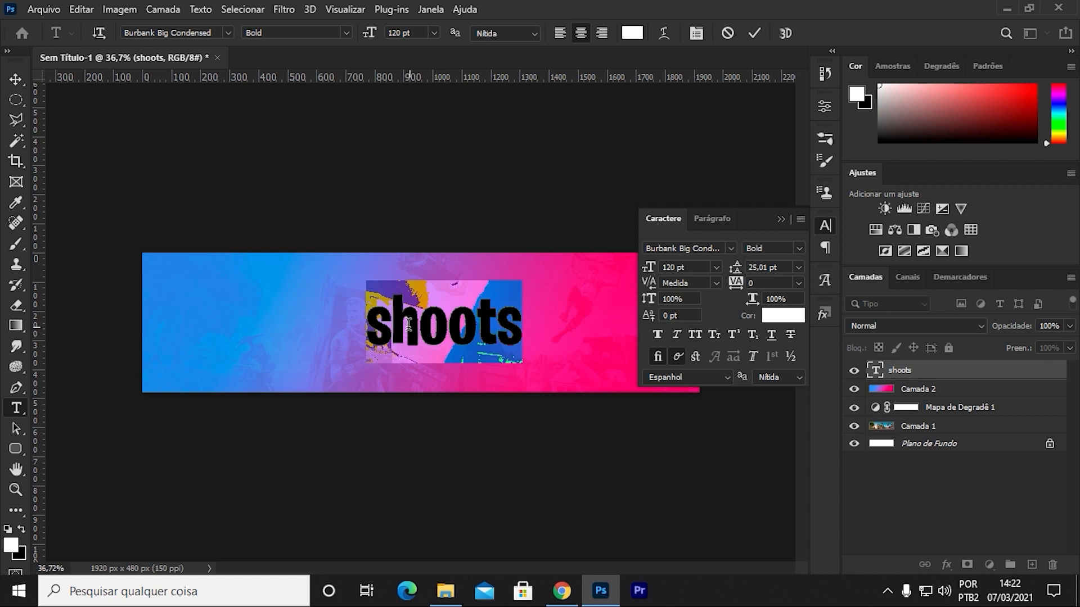
mouse_move(381, 337)
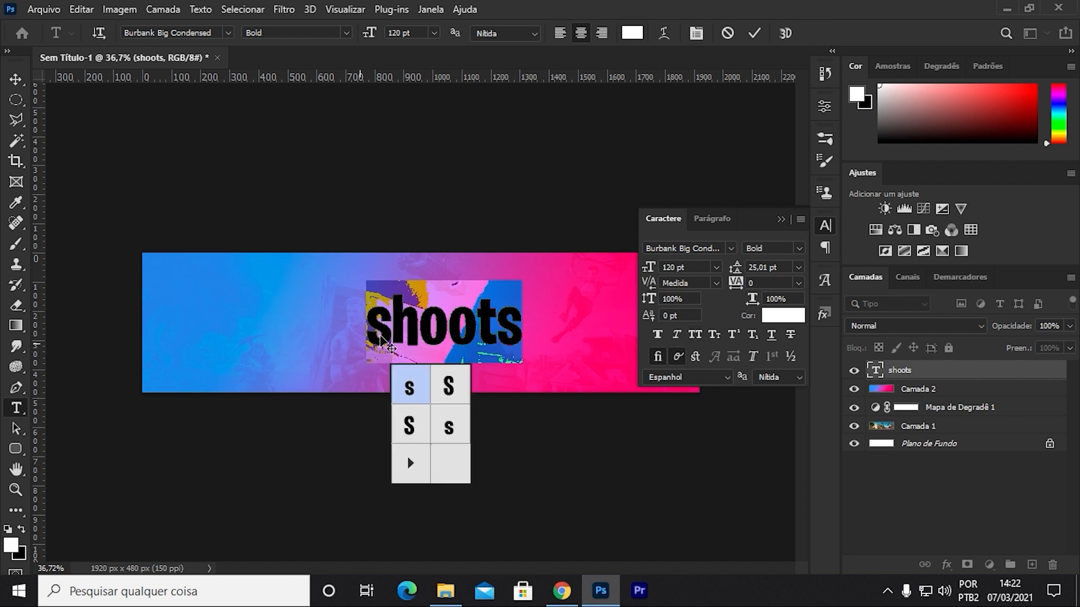
left_click(698, 337)
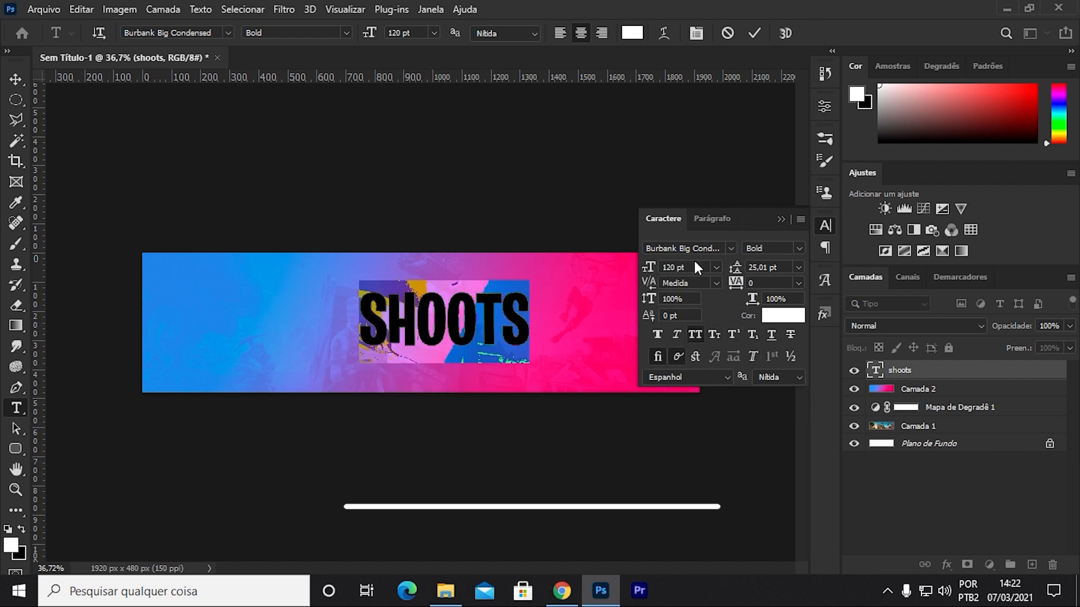
Step: Commit the SHOOTS text and apply the white preset style with bevel, inner shadow, satin and gradient overlay to its layer
left_click(779, 217)
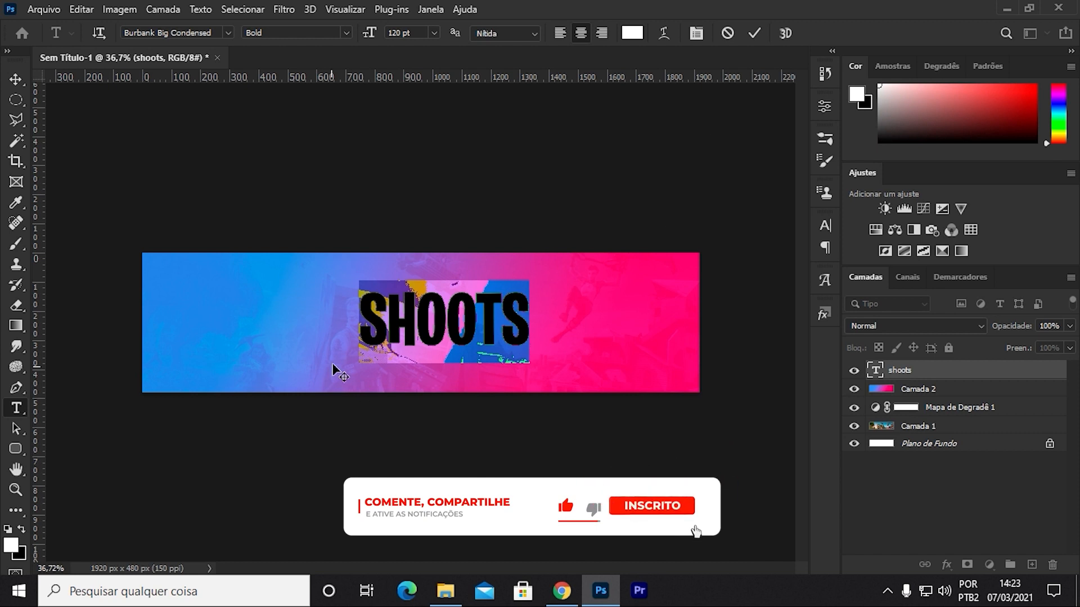
left_click(752, 35)
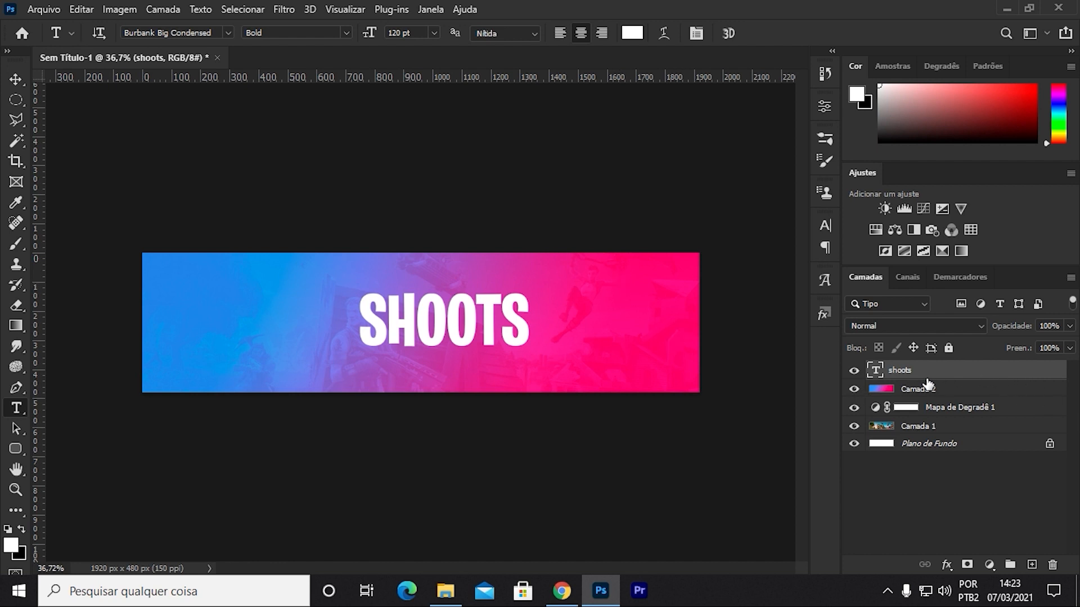
left_click(824, 314)
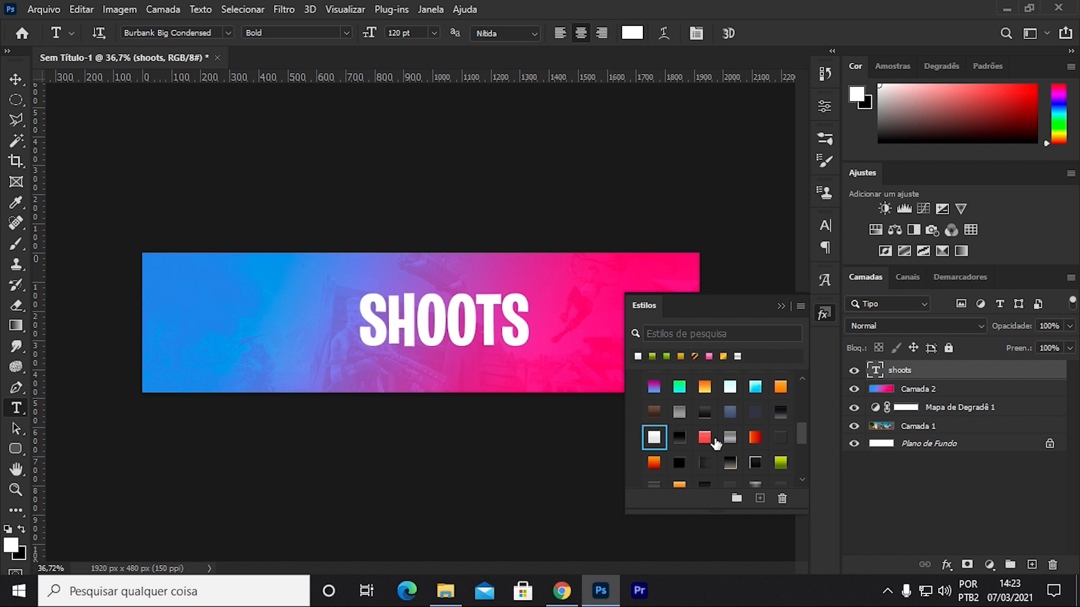
left_click(653, 437)
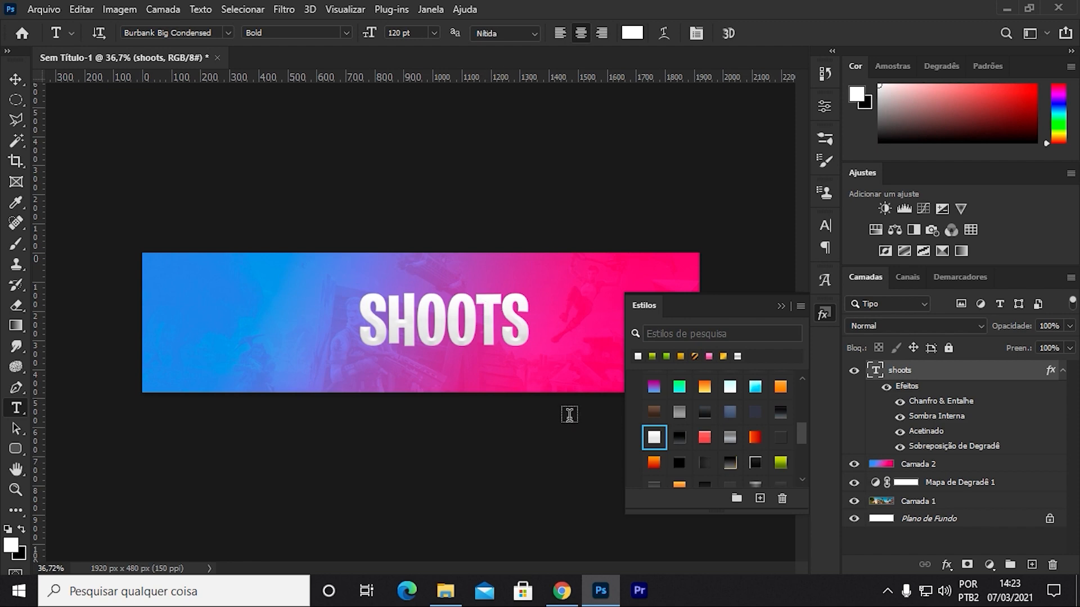
left_click(781, 307)
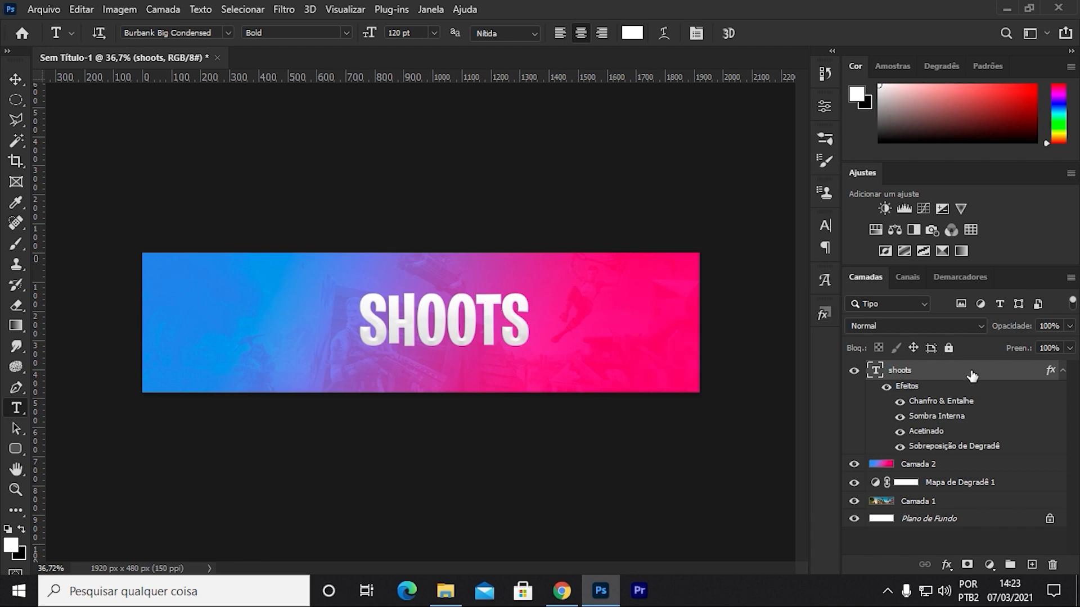
Step: Set the SHOOTS layer's Bevel & Emboss depth to 501% and review its Inner Shadow, Satin and Gradient Overlay settings
double_click(972, 376)
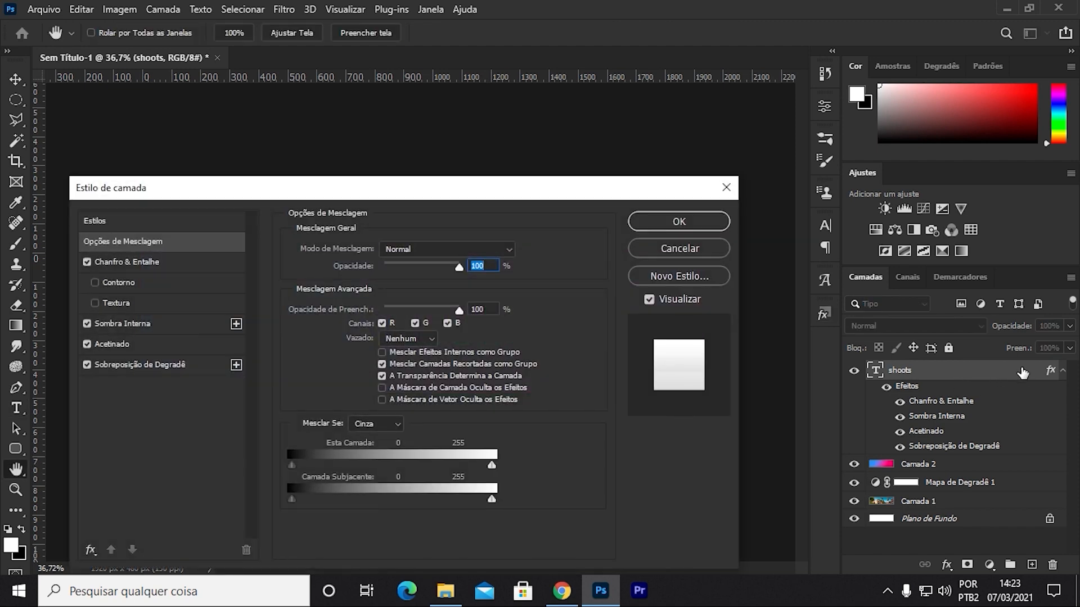
left_click_drag(307, 193, 416, 141)
left_click(527, 203)
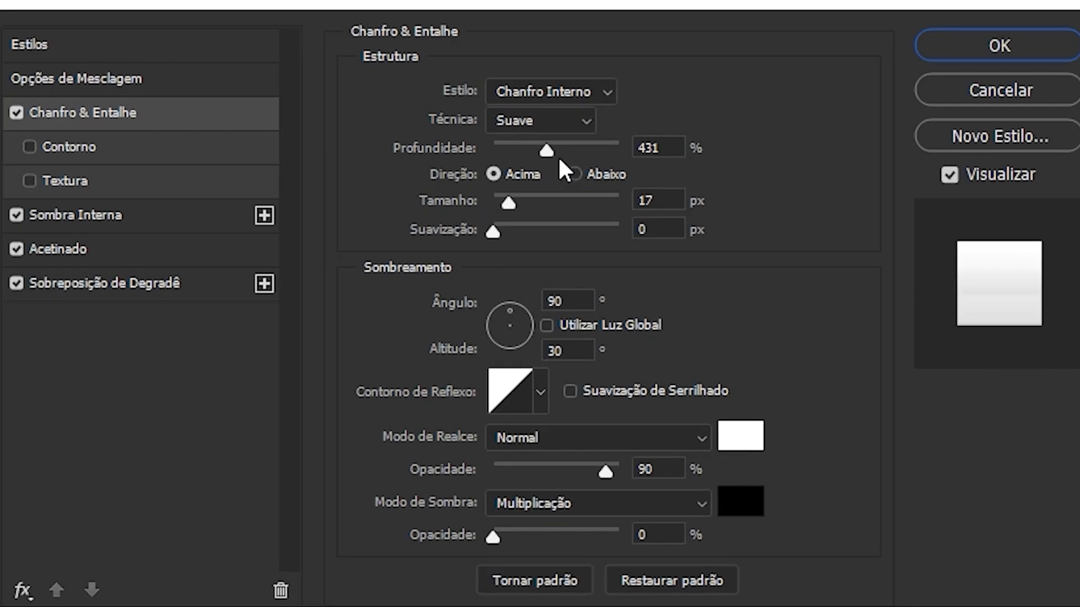
left_click_drag(553, 149, 555, 151)
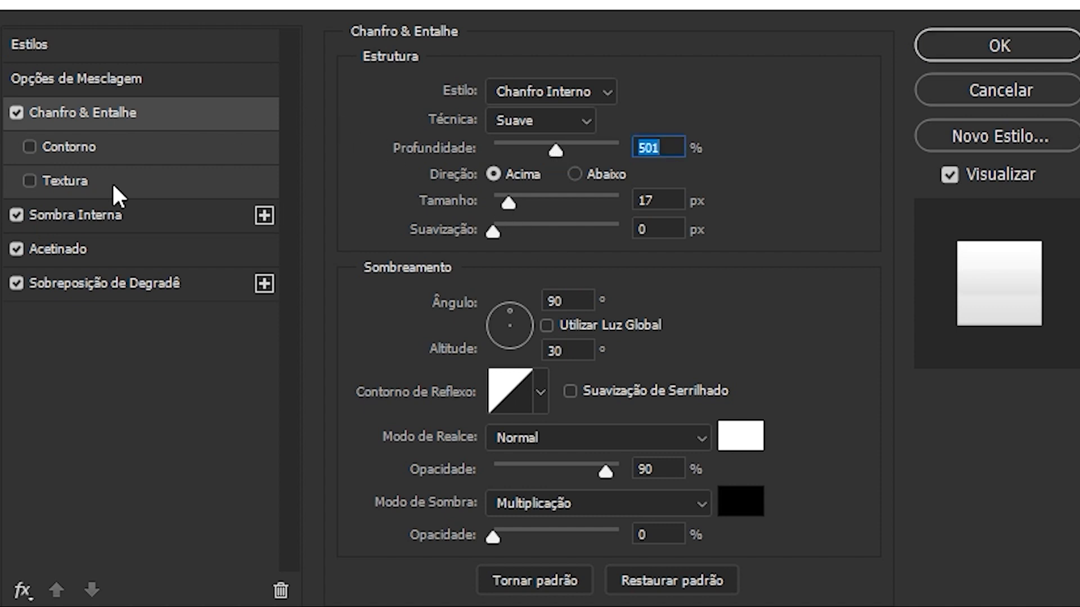
left_click(101, 222)
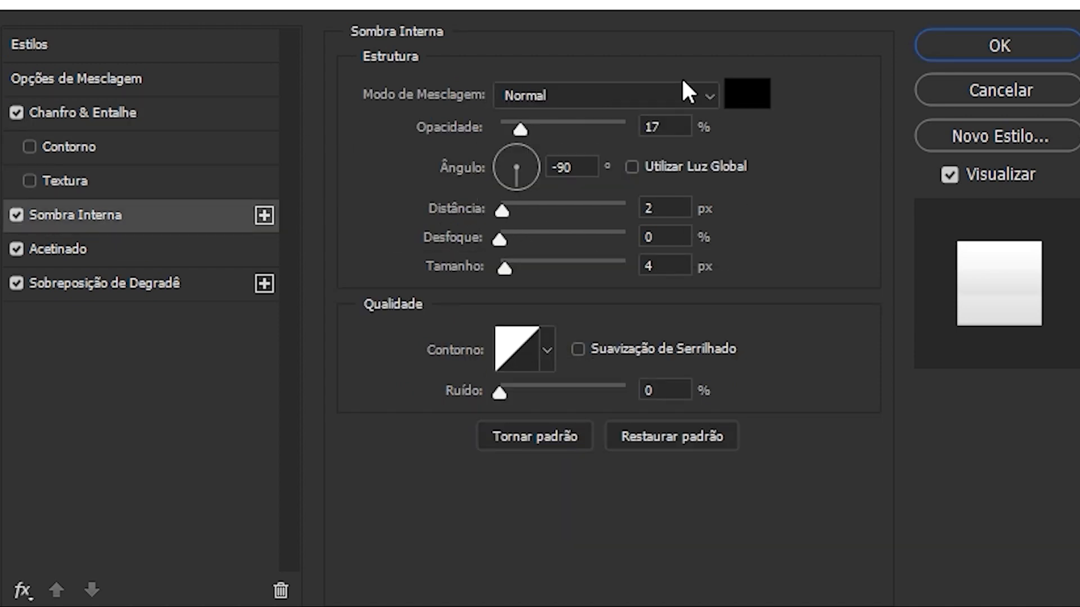
left_click(187, 260)
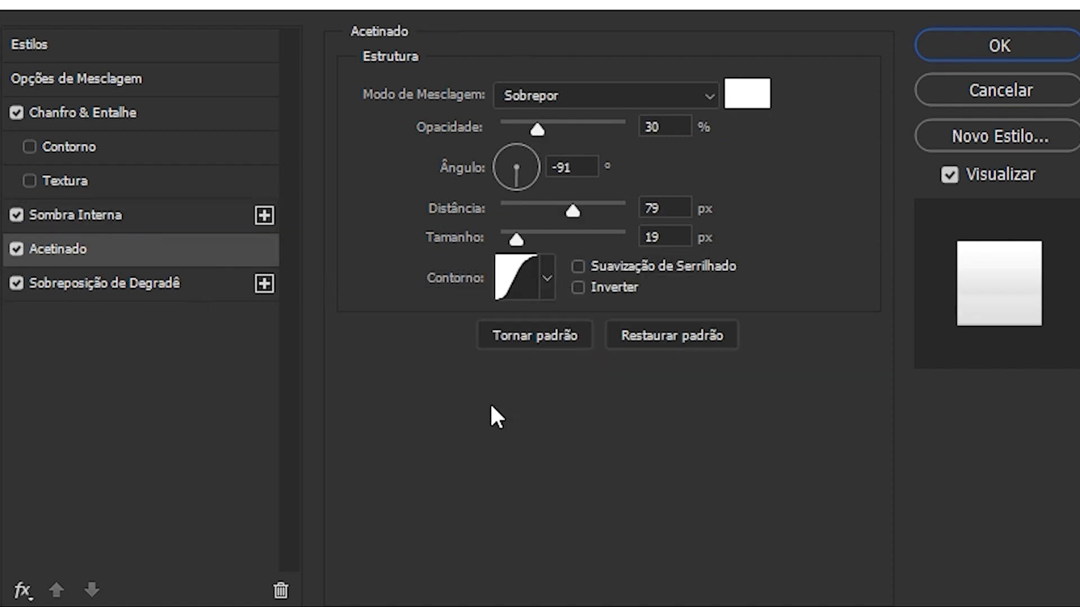
left_click(198, 293)
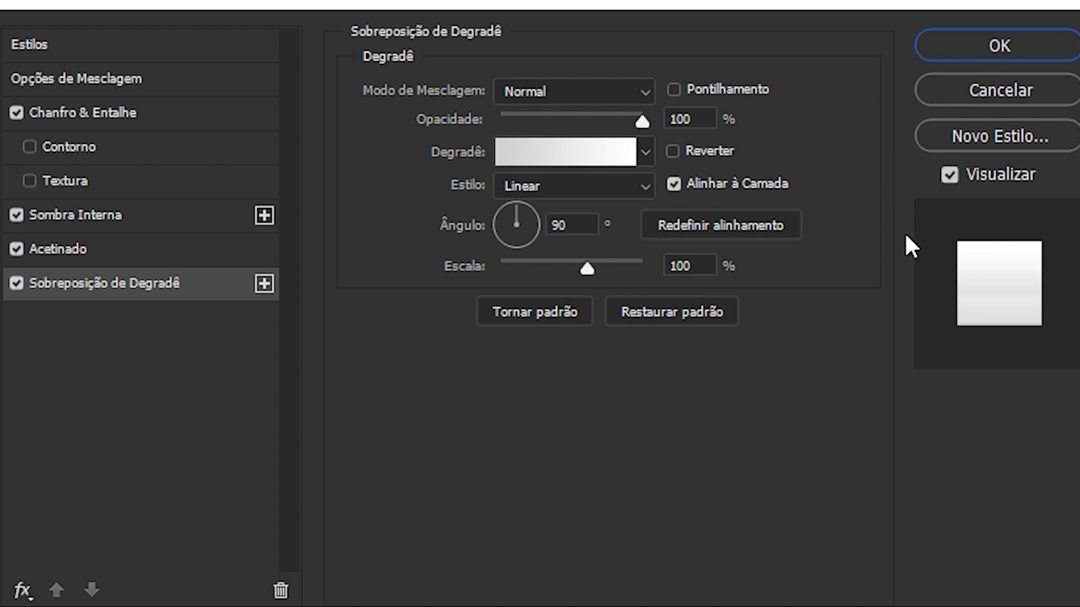
left_click(1020, 49)
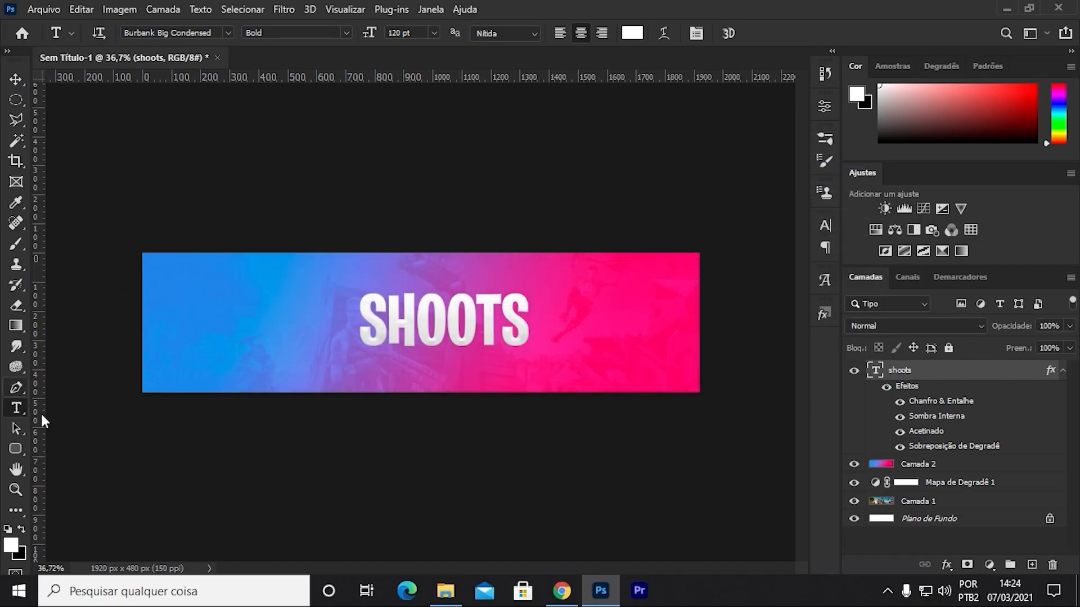
Step: Add a new text layer with the channel's social media handle below SHOOTS, near the banner's lower edge
left_click(417, 380)
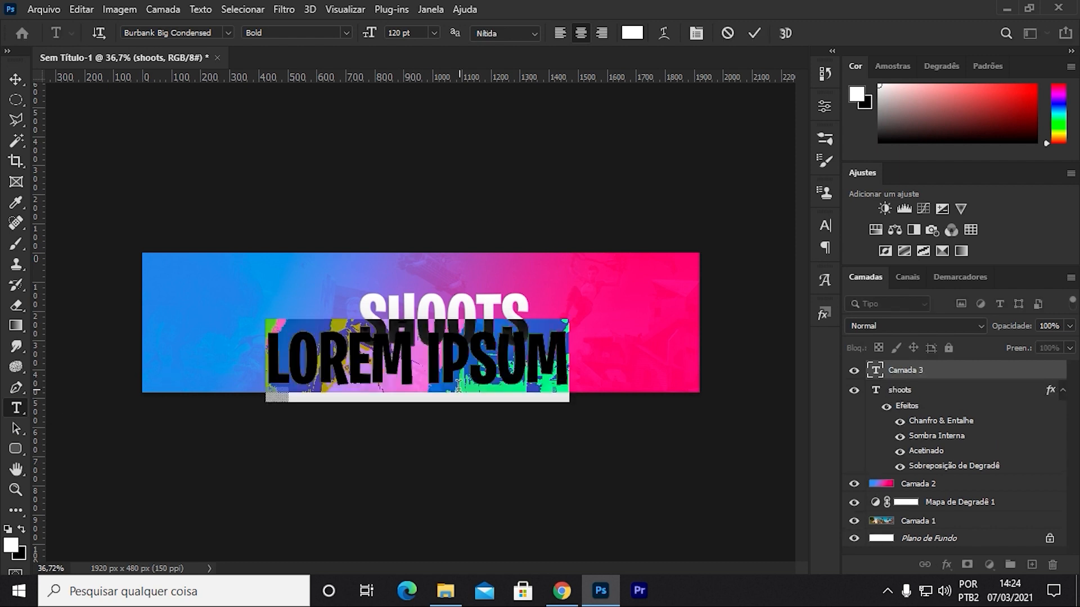
type("@ZI")
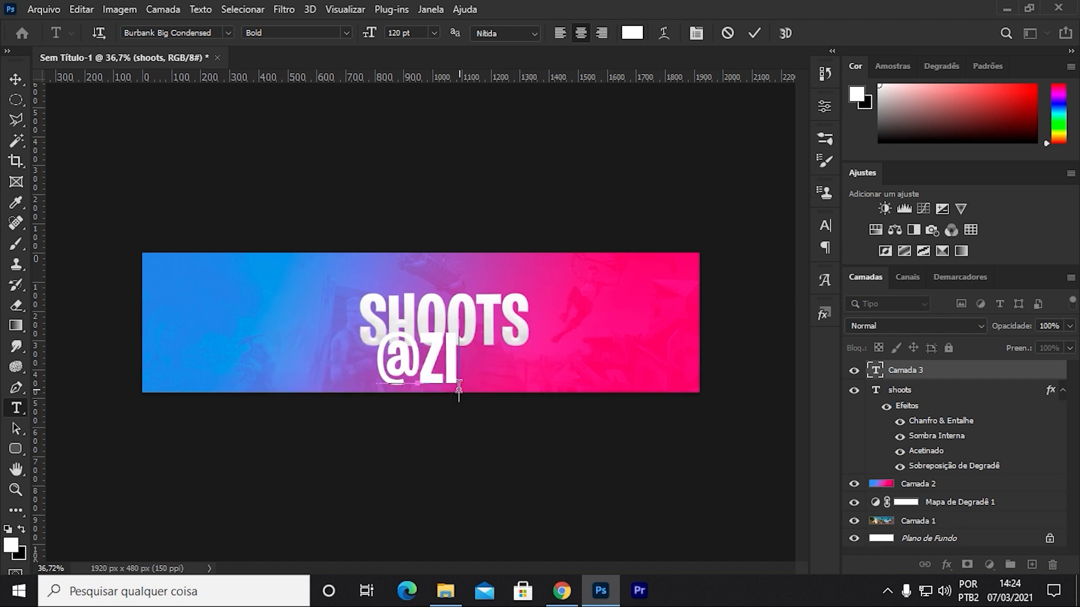
type("ELMOORAYT")
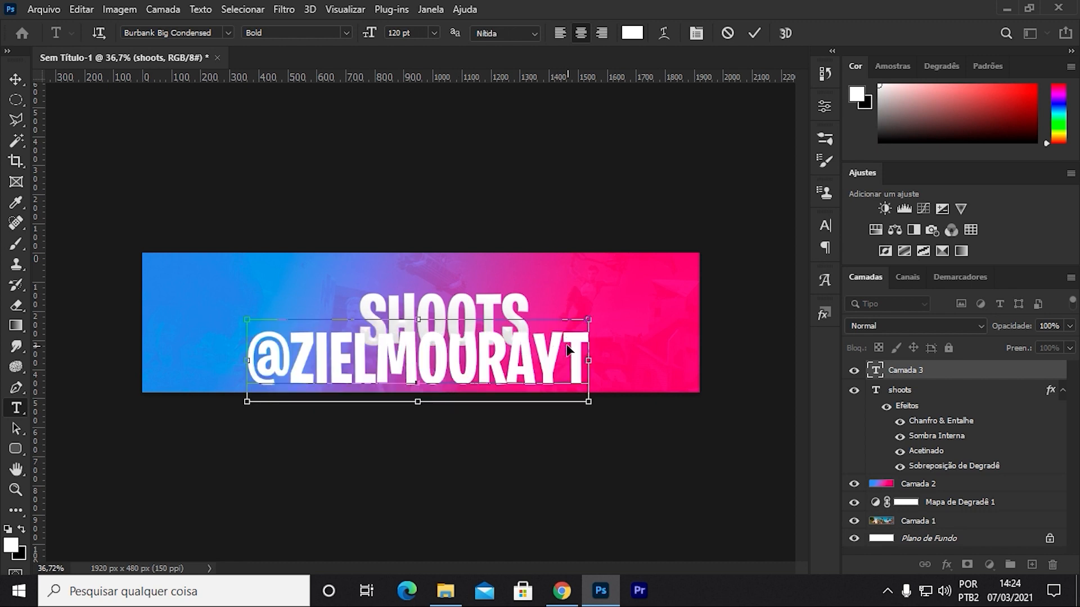
Step: Select the whole handle text and change its Burbank Big Condensed font style to Light
key("ctrl+a")
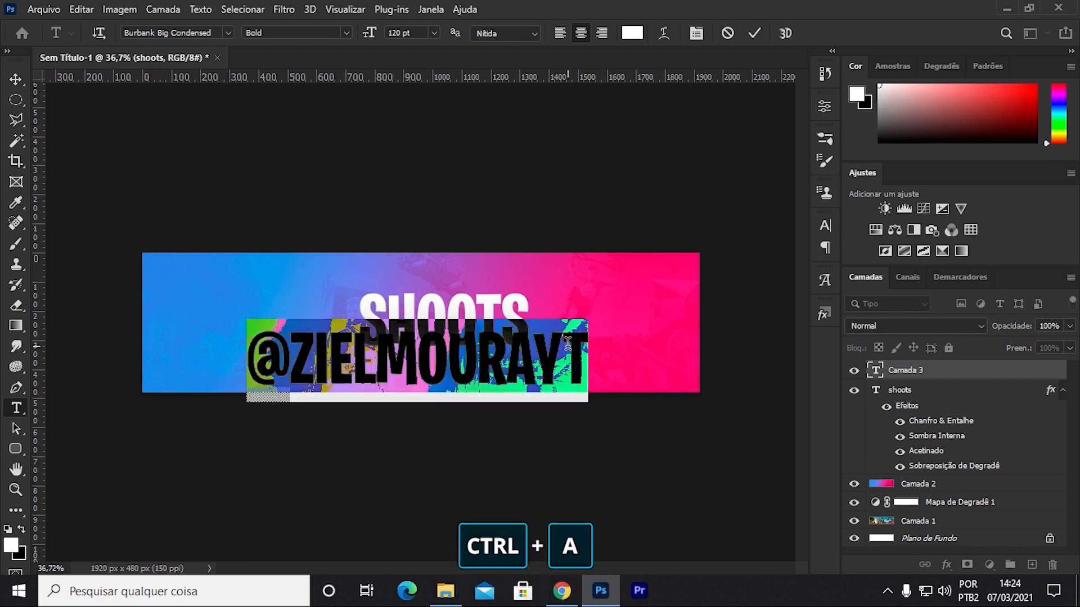
left_click(827, 226)
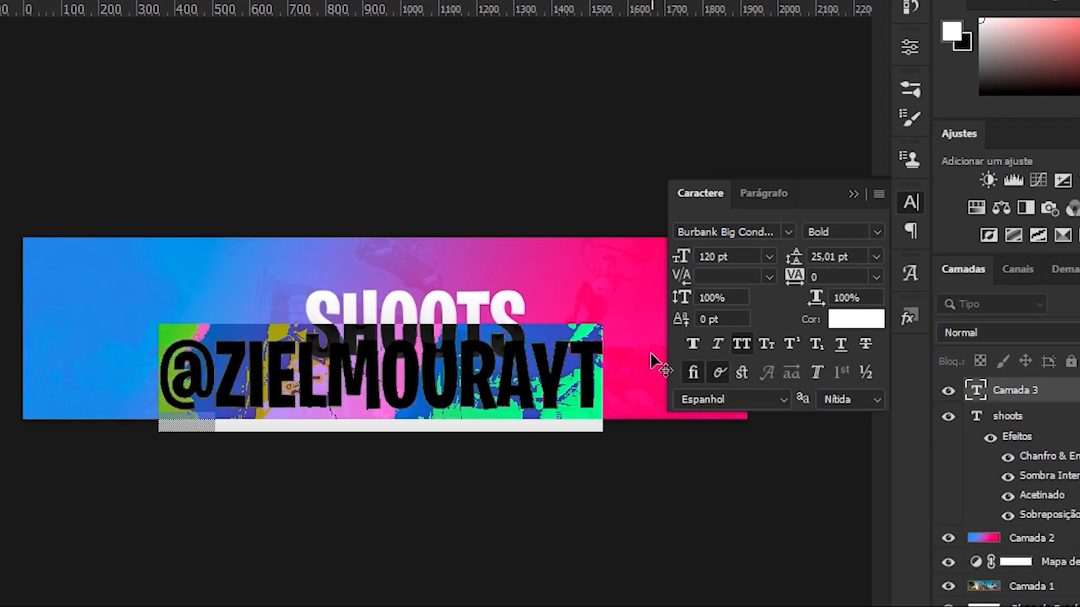
left_click(876, 232)
left_click(860, 248)
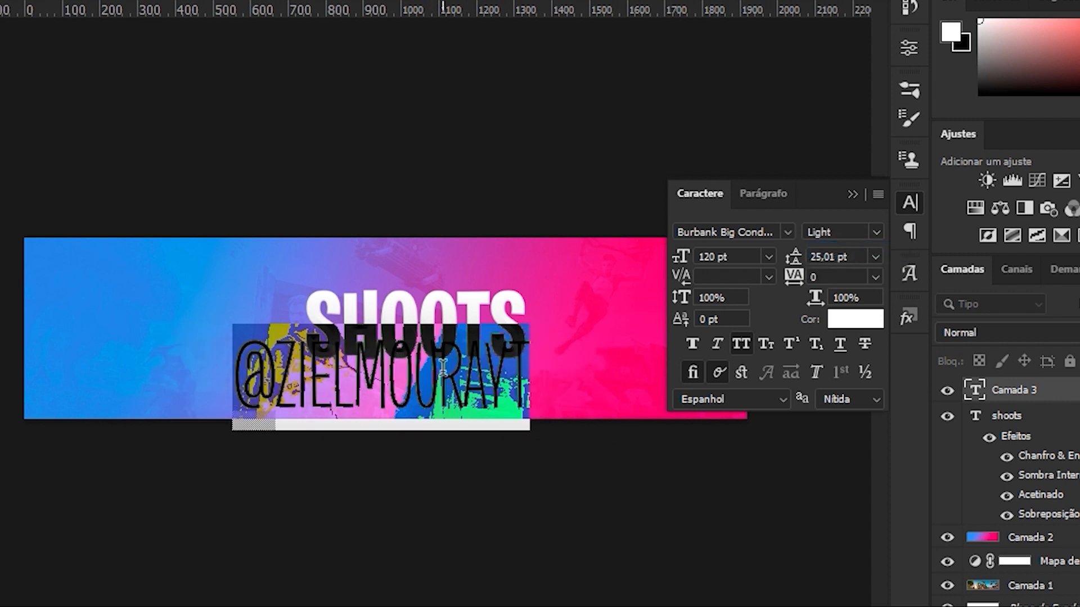
key("Return")
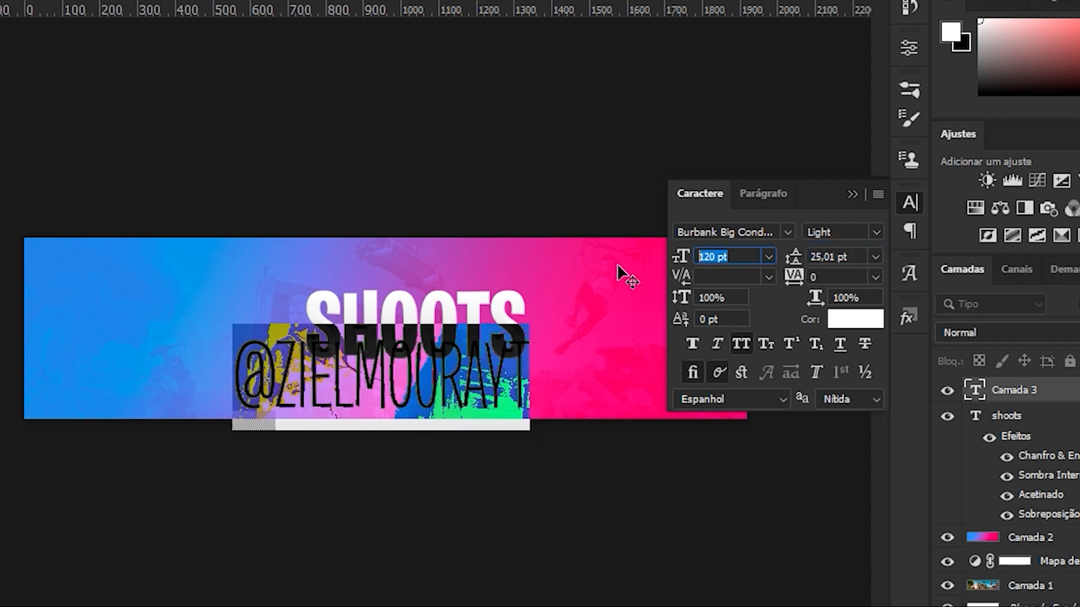
Step: Reduce the handle text's size to 35 pt and widen its tracking to 180
type("50")
key("Return")
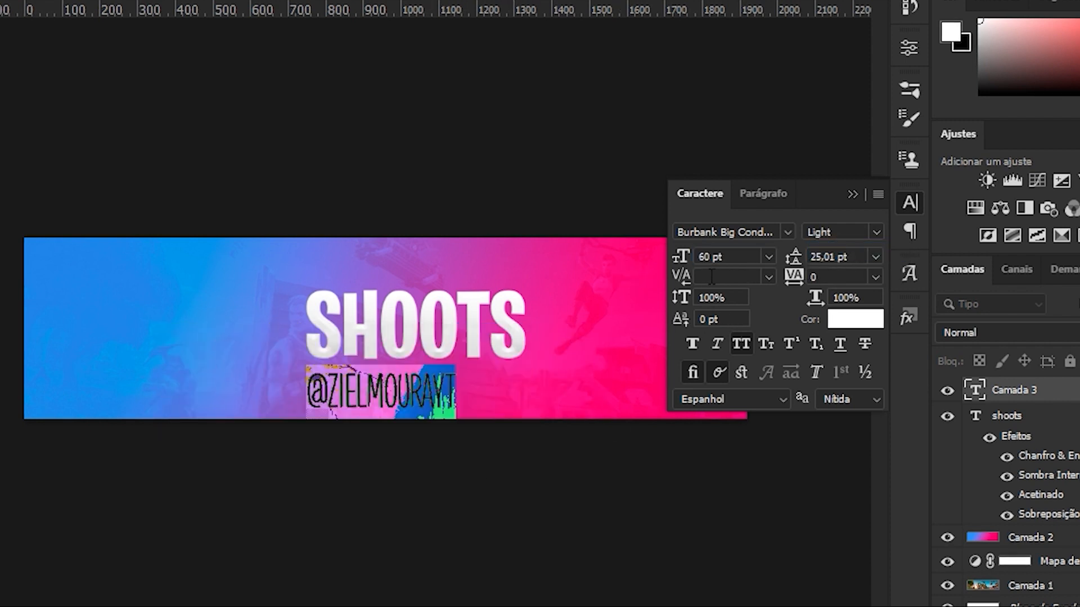
type("35")
key("Return")
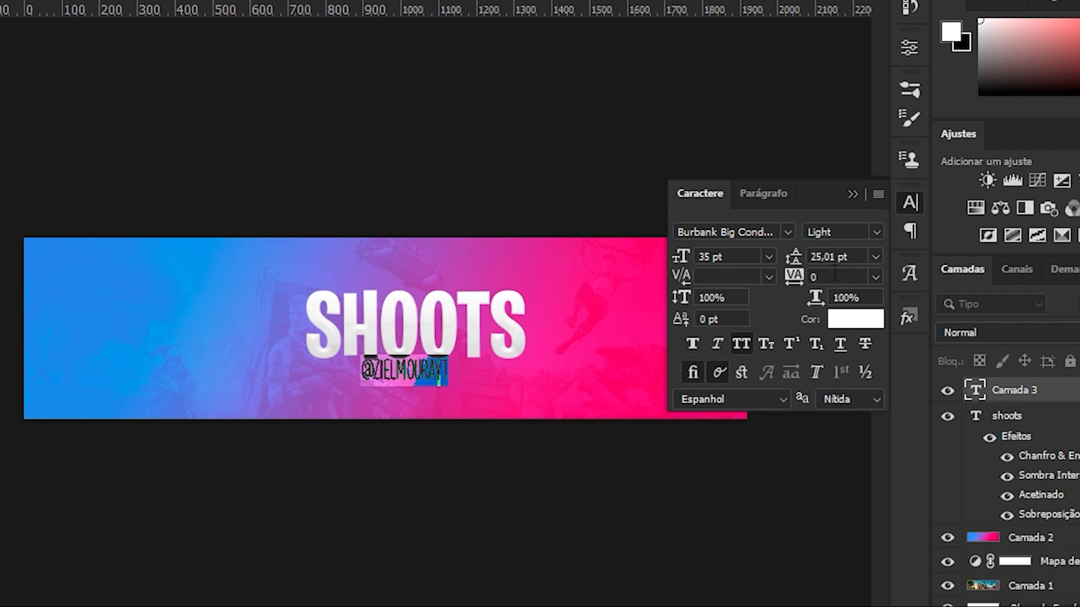
left_click_drag(795, 279, 813, 278)
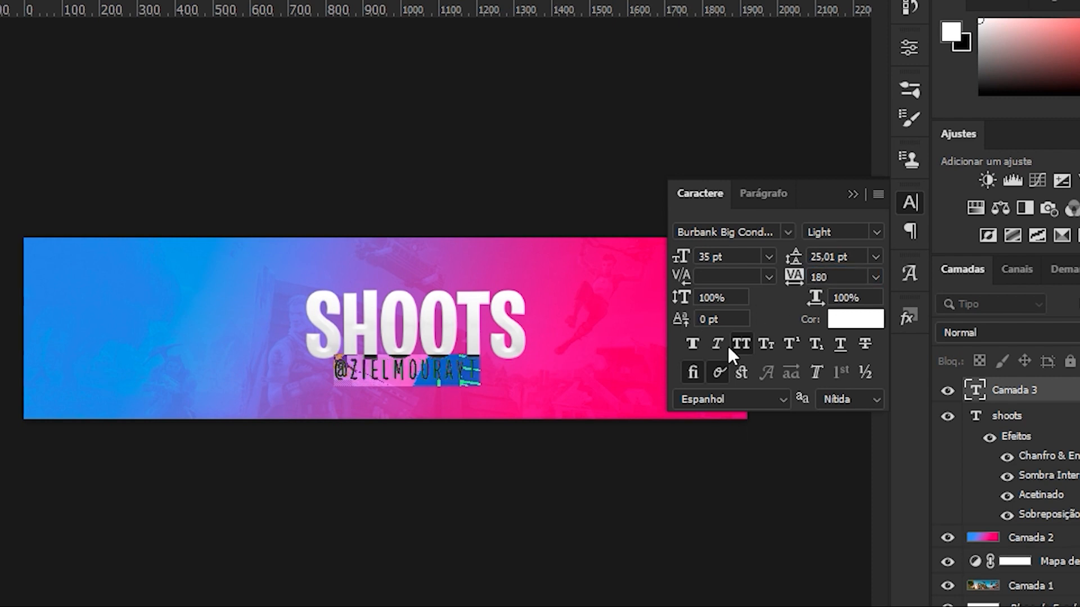
Step: Reduce the handle text's size to 30 pt and commit the text edit
left_click(460, 369)
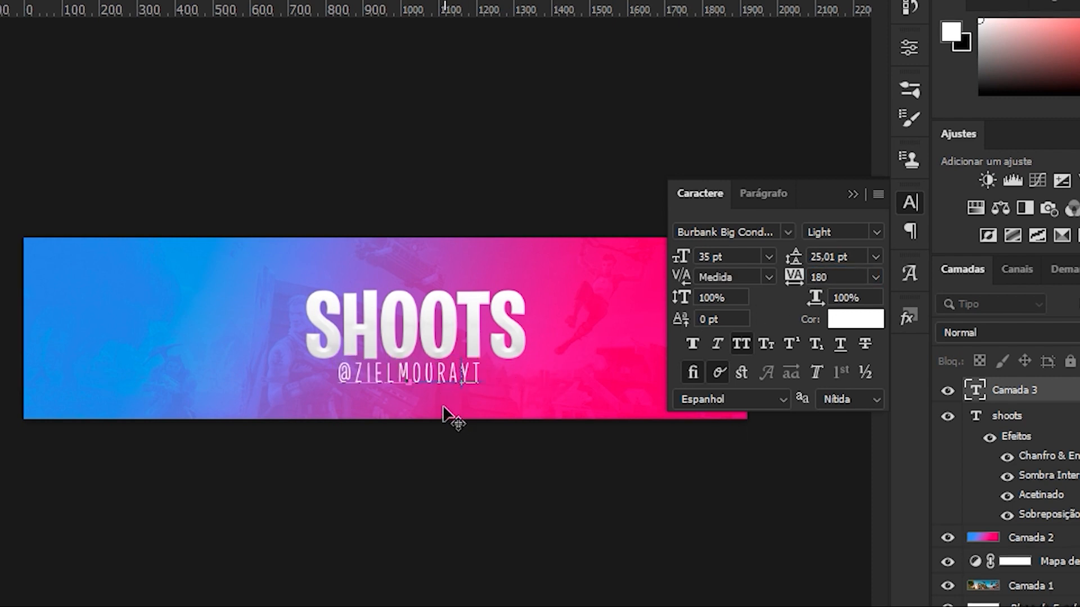
double_click(456, 366)
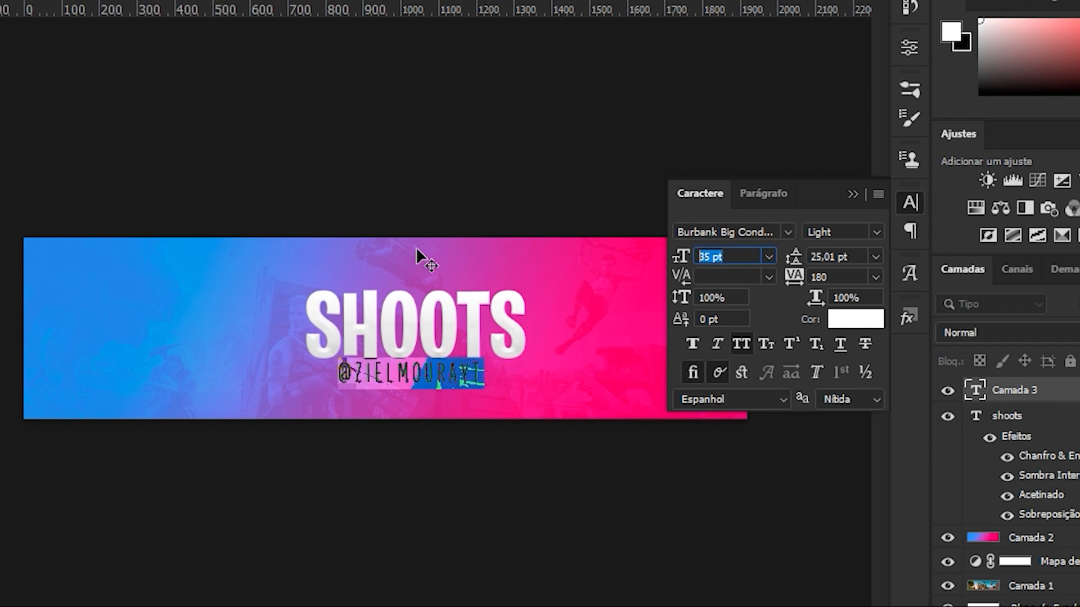
left_click(427, 426)
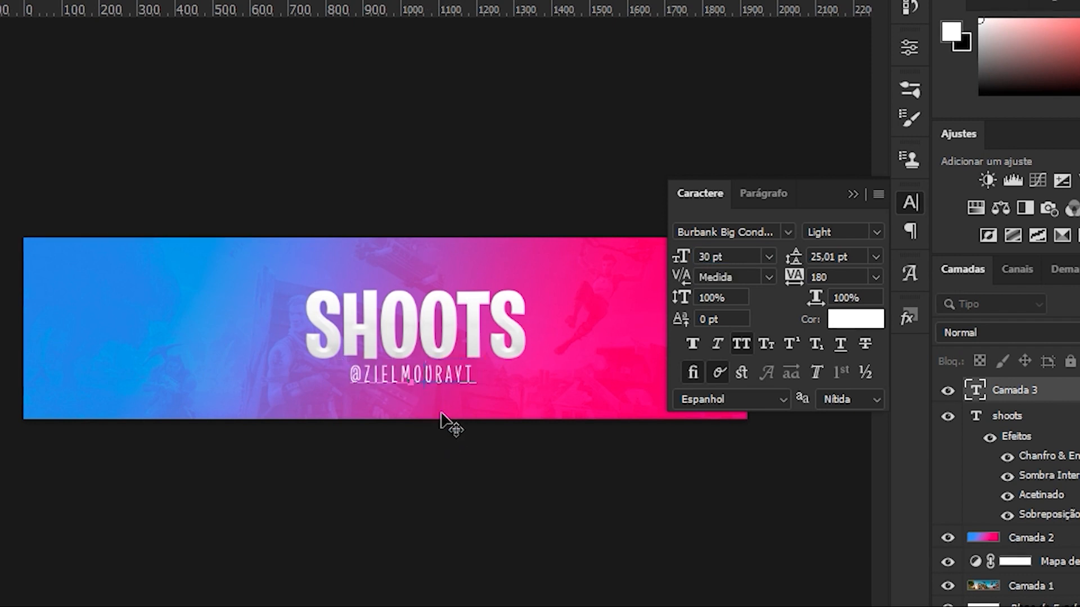
left_click(852, 195)
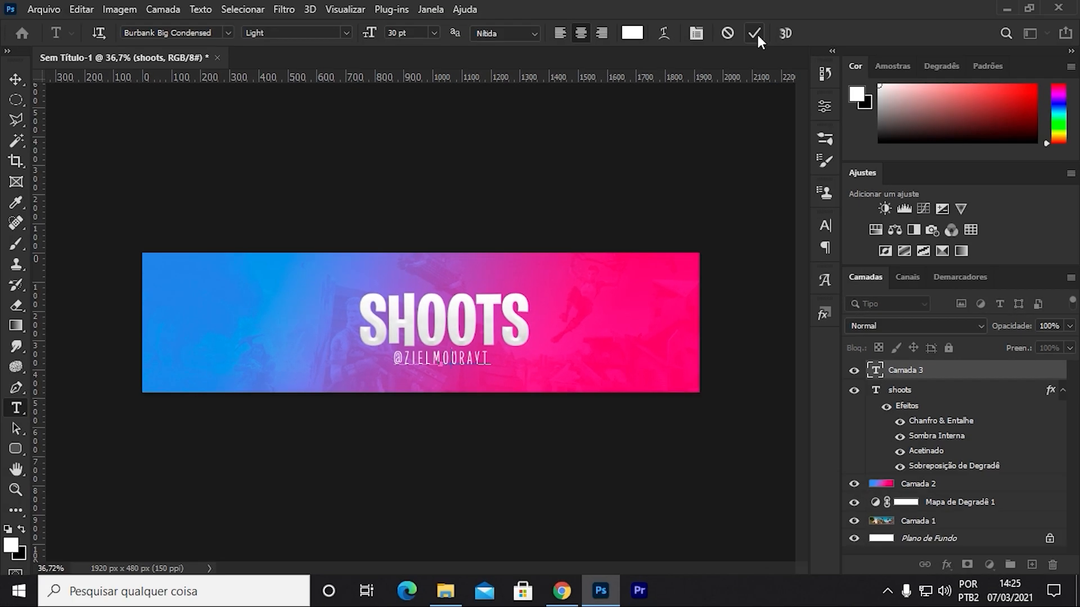
left_click(823, 0)
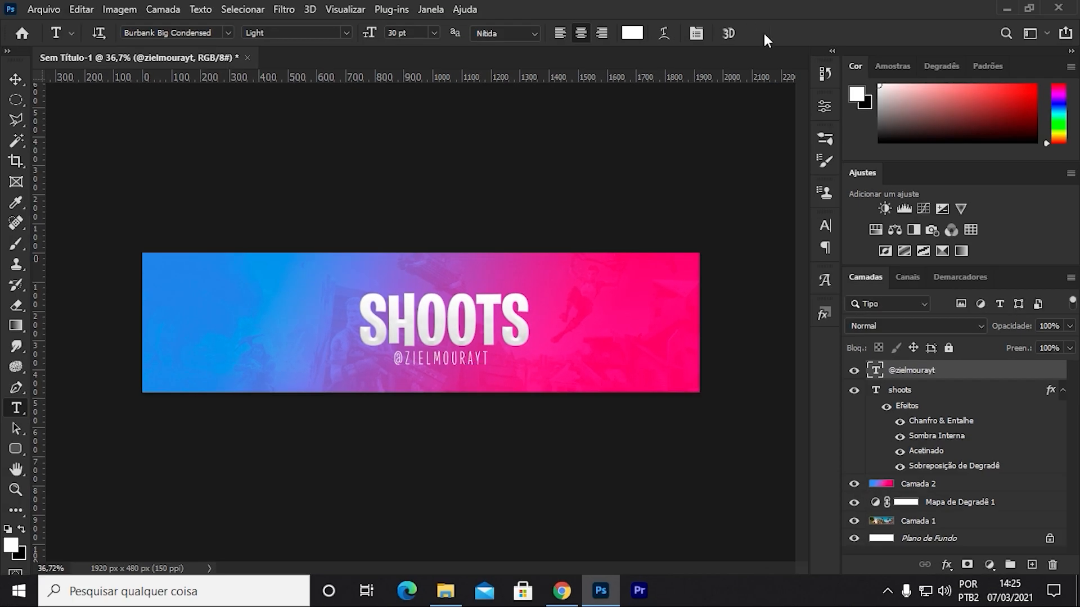
Step: Select the handle and SHOOTS text layers together and align their horizontal centers with each other
left_click(931, 393, "shift")
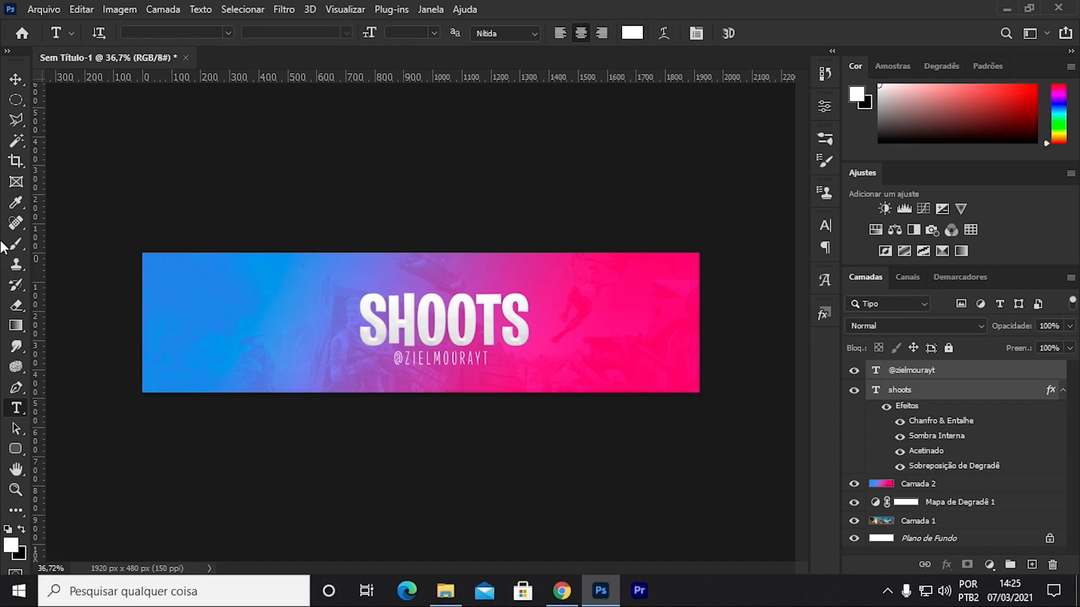
left_click(15, 84)
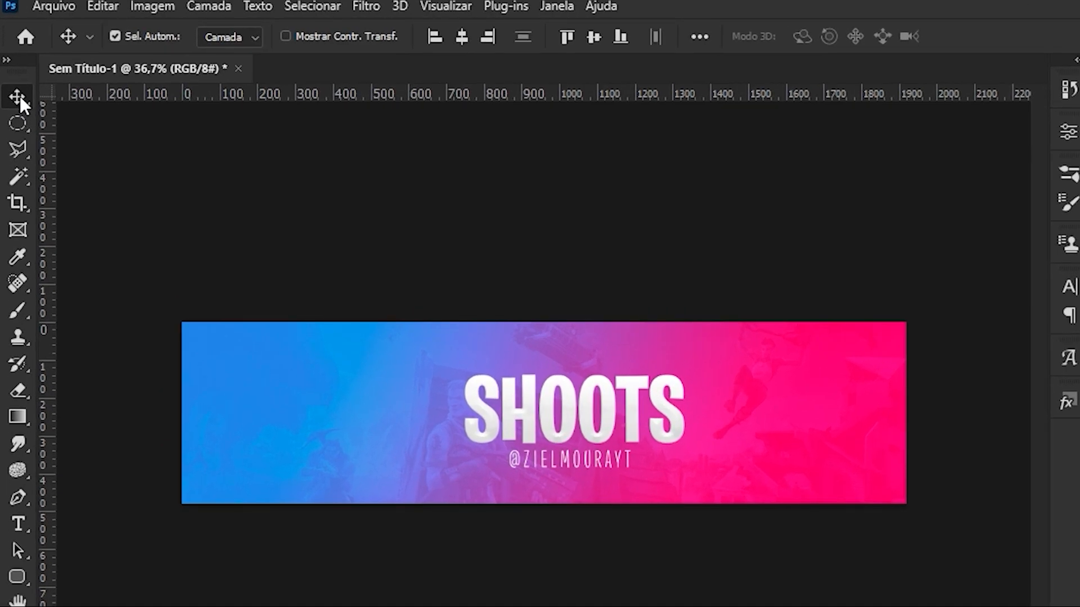
left_click(460, 41)
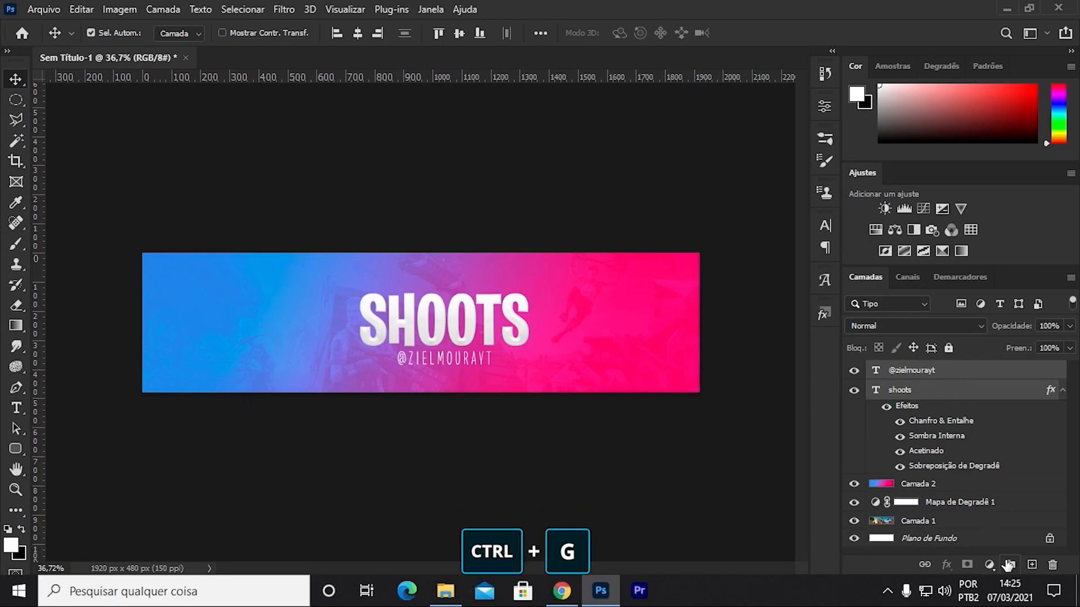
Step: Group the SHOOTS and handle text layers and name the group TEXTO
key("ctrl+g")
double_click(917, 370)
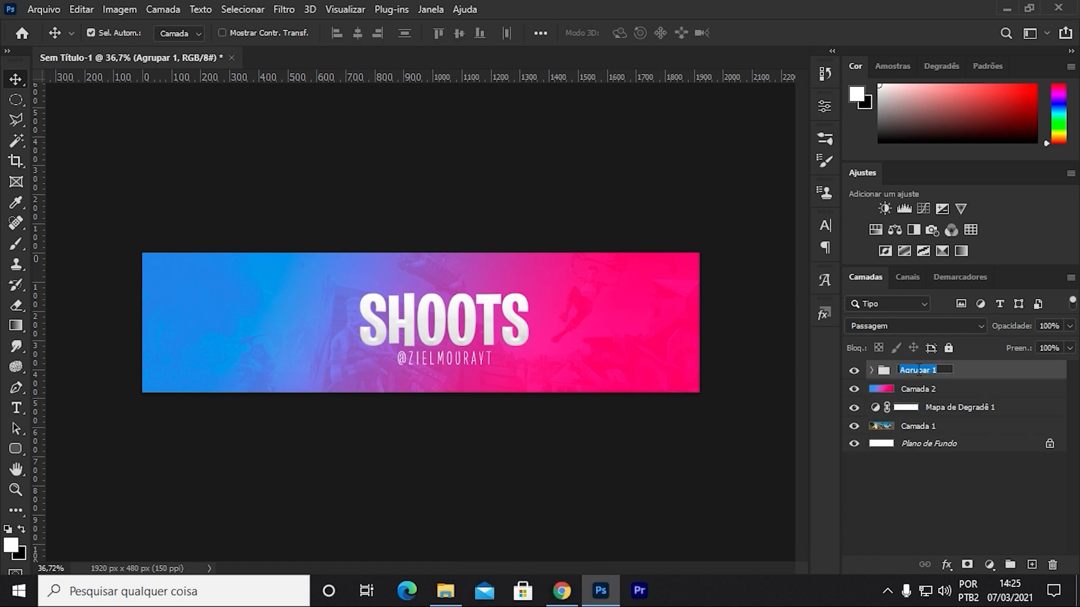
type("TEXTO")
key("Return")
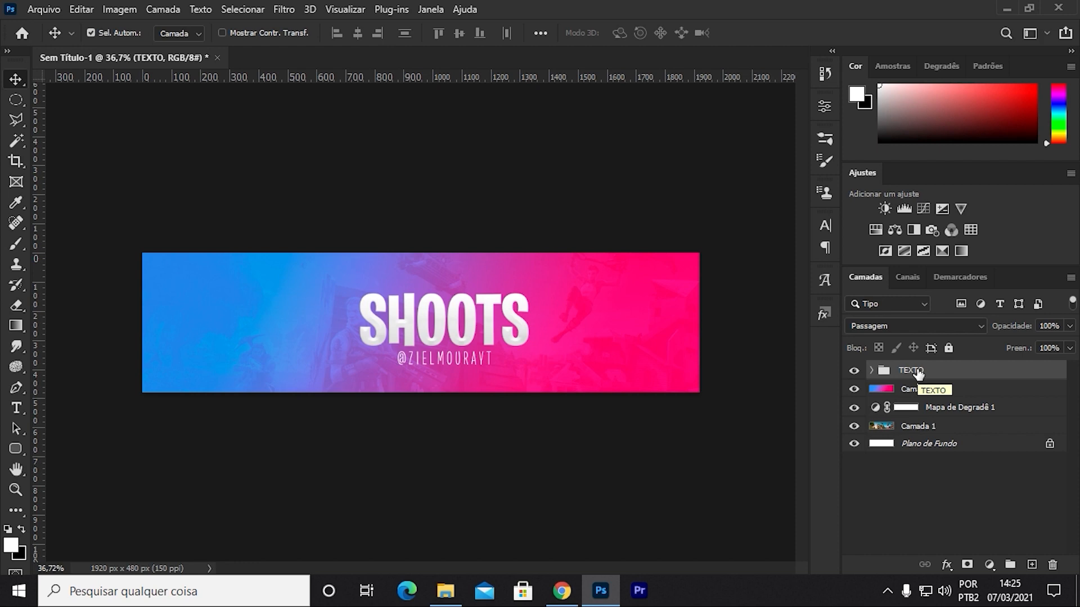
Step: Reset the TEXTO group's layer style effects list to default and enable a Drop Shadow
right_click(918, 373)
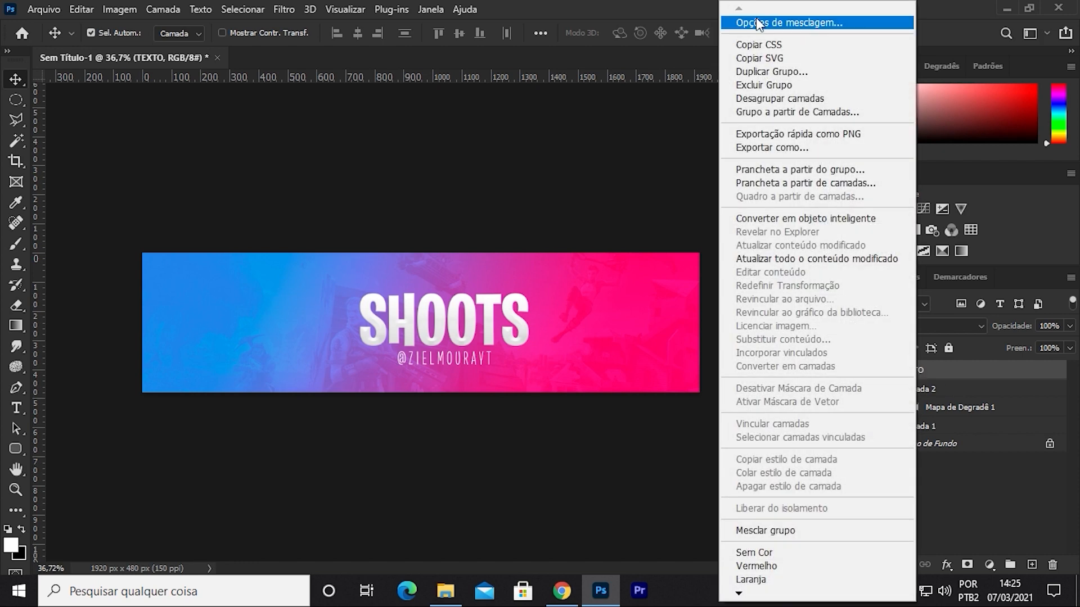
left_click(756, 20)
left_click_drag(376, 142, 681, 69)
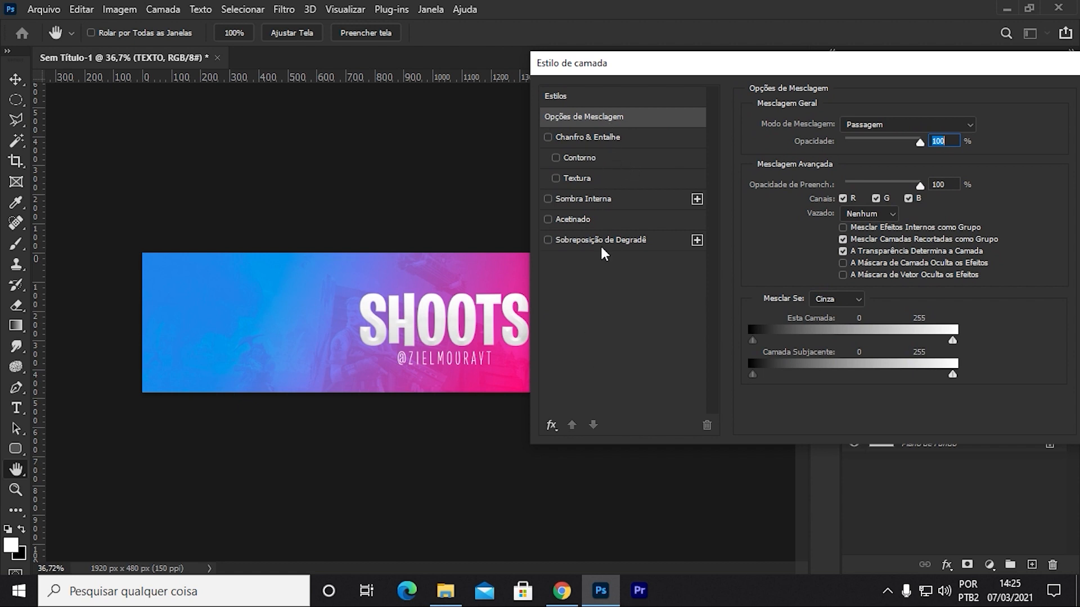
left_click(551, 426)
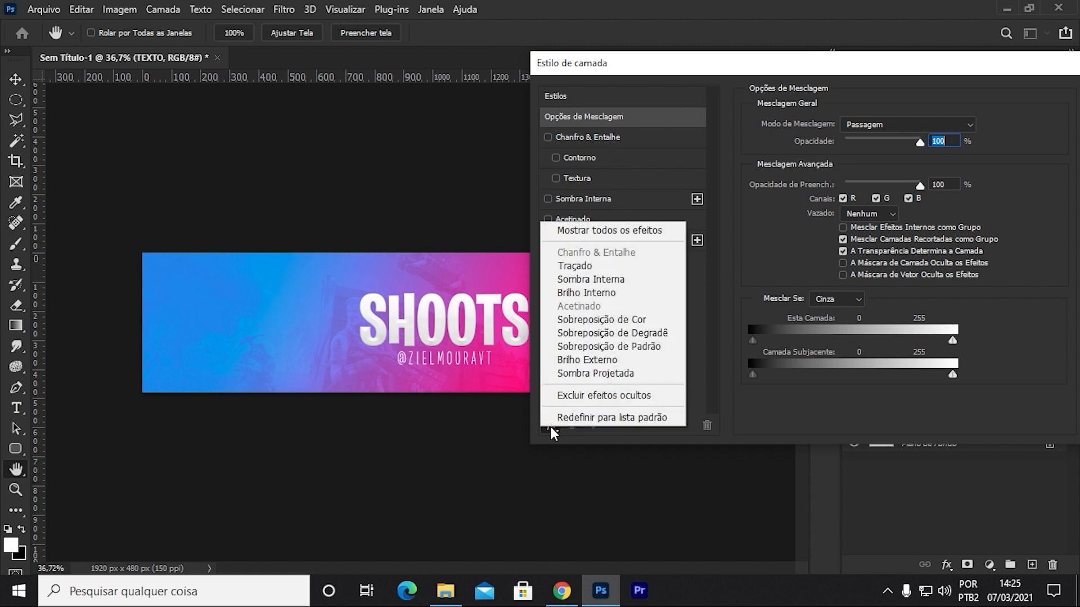
left_click(584, 419)
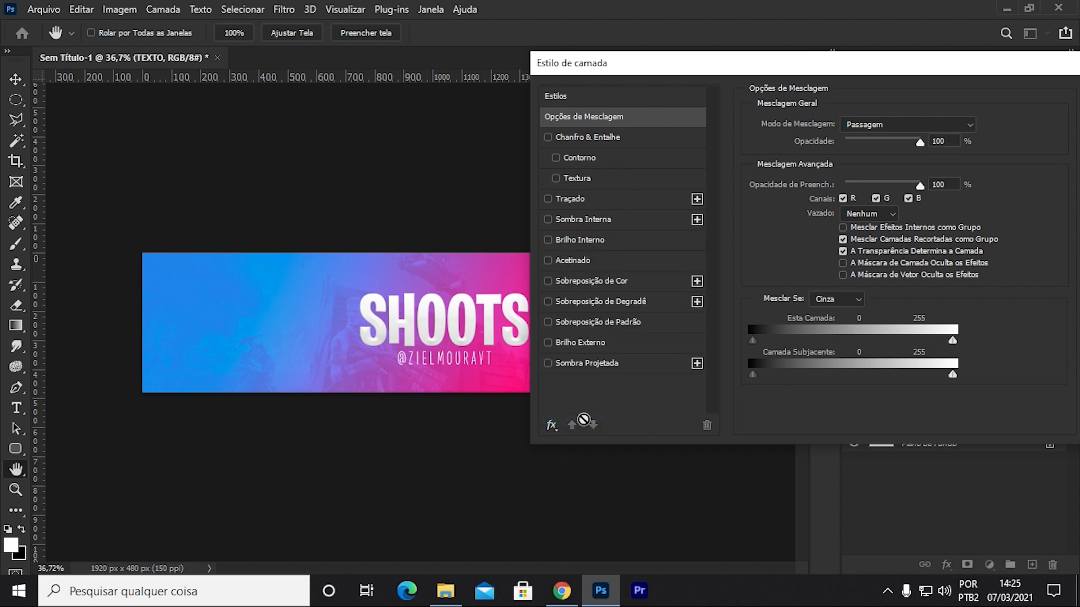
left_click(595, 365)
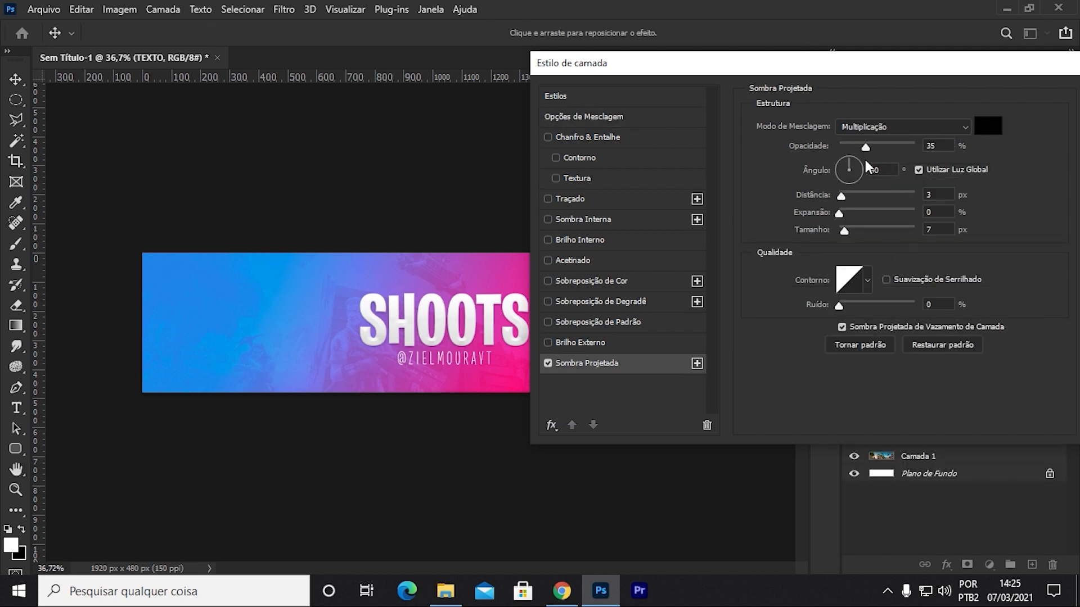
Step: Set the TEXTO group's Drop Shadow to 50% opacity and 7 px distance, and apply the layer style
left_click_drag(866, 148, 872, 150)
double_click(933, 145)
type("50")
left_click_drag(842, 196, 848, 197)
double_click(930, 194)
type("7")
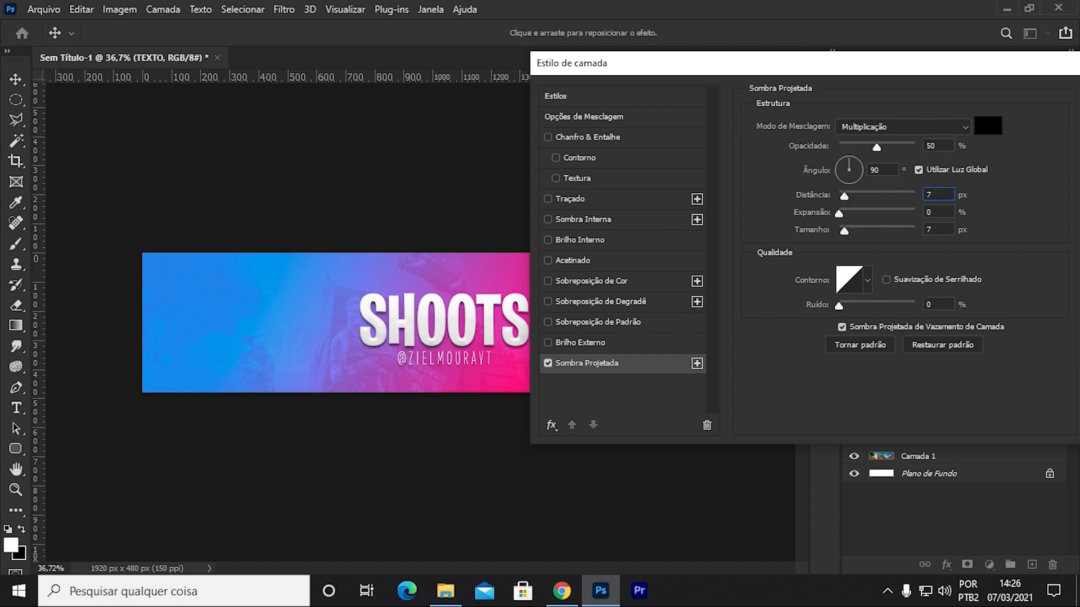
left_click_drag(702, 72, 834, 61)
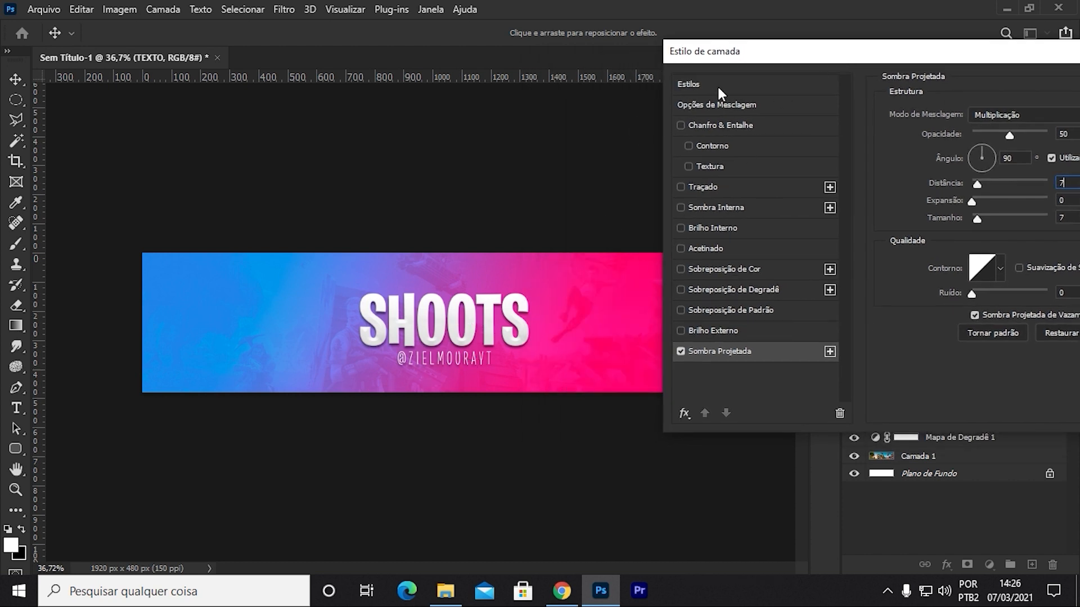
left_click_drag(734, 52, 335, 152)
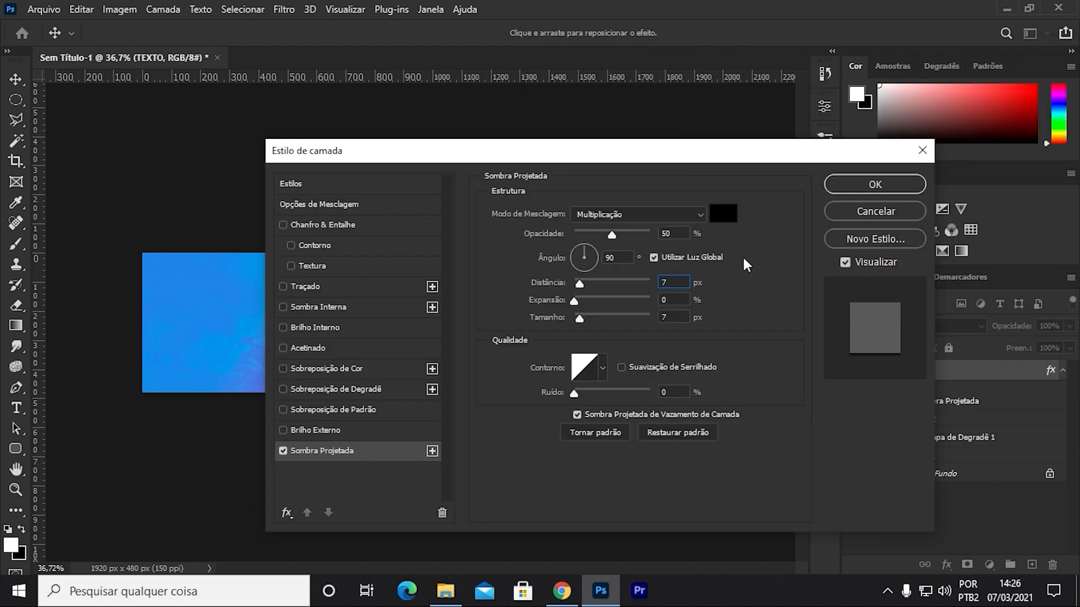
left_click(910, 185)
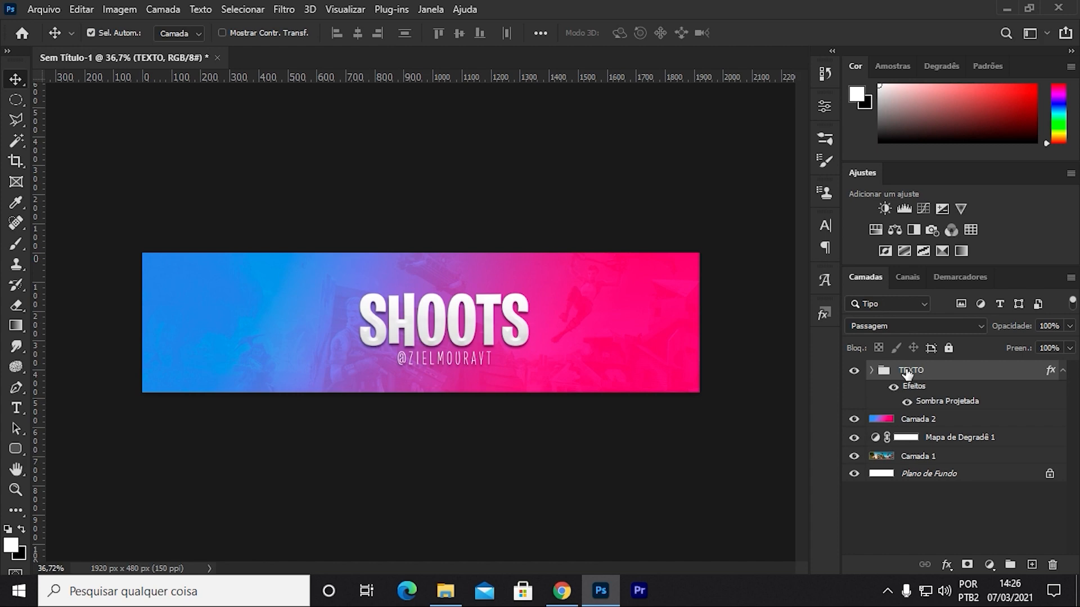
Step: Center the TEXTO group horizontally and vertically on the Camada 2 gradient layer
left_click(937, 422, "ctrl")
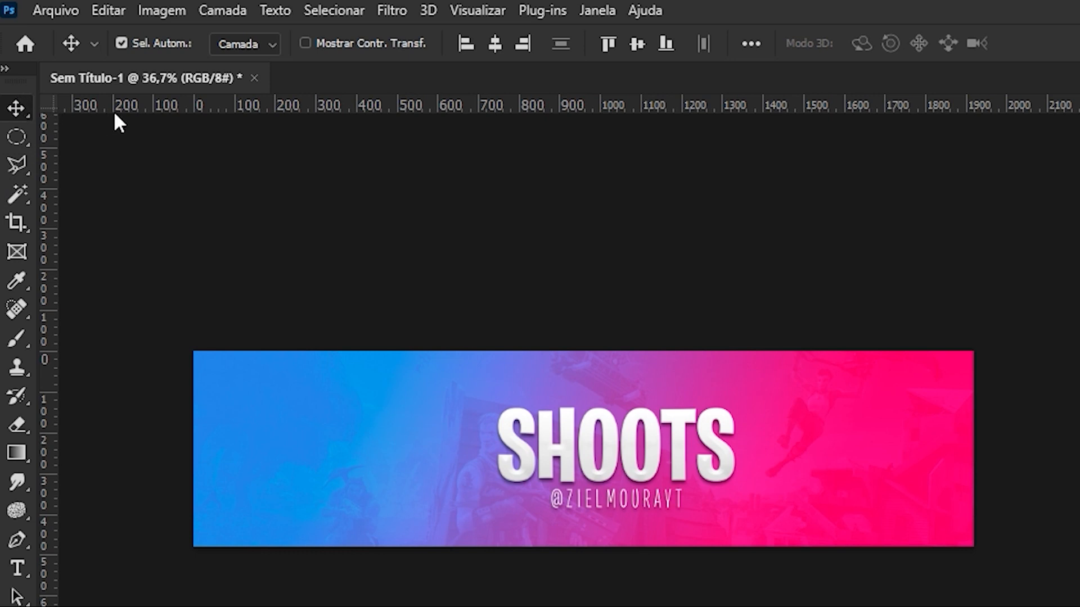
left_click(493, 47)
left_click(638, 45)
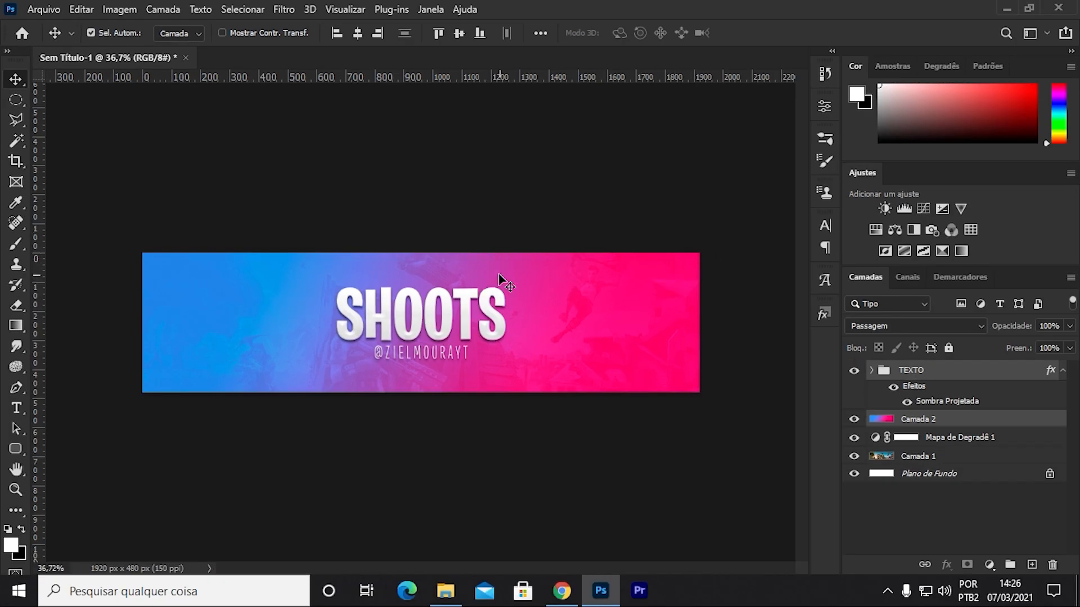
Step: Add a new layer above the TEXTO group and switch to File Explorer to open the ELEMENTOS PARA THUMB folder
left_click(946, 376)
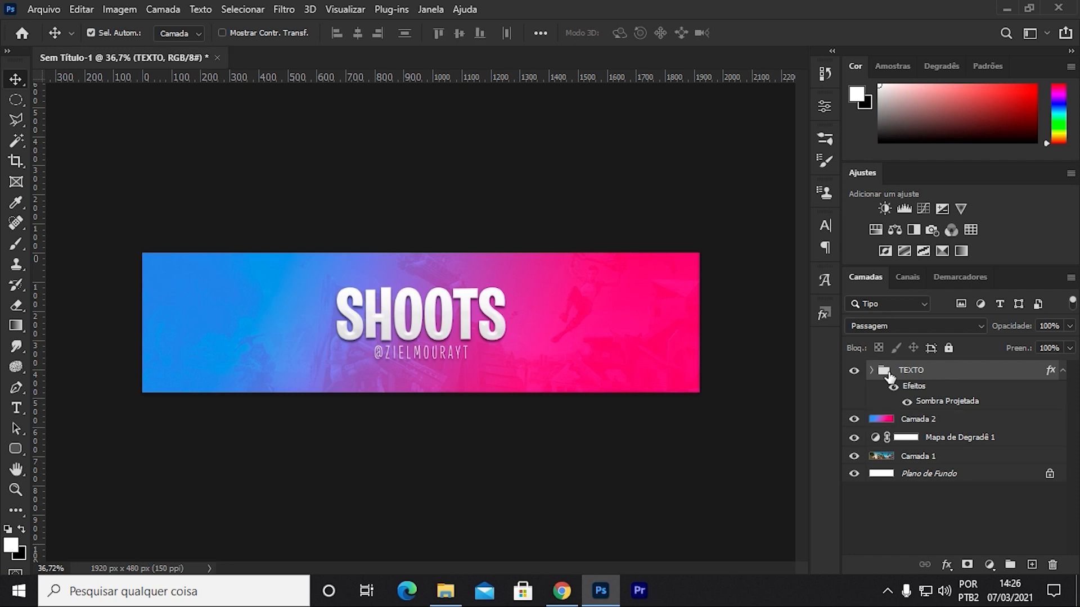
left_click(1029, 564)
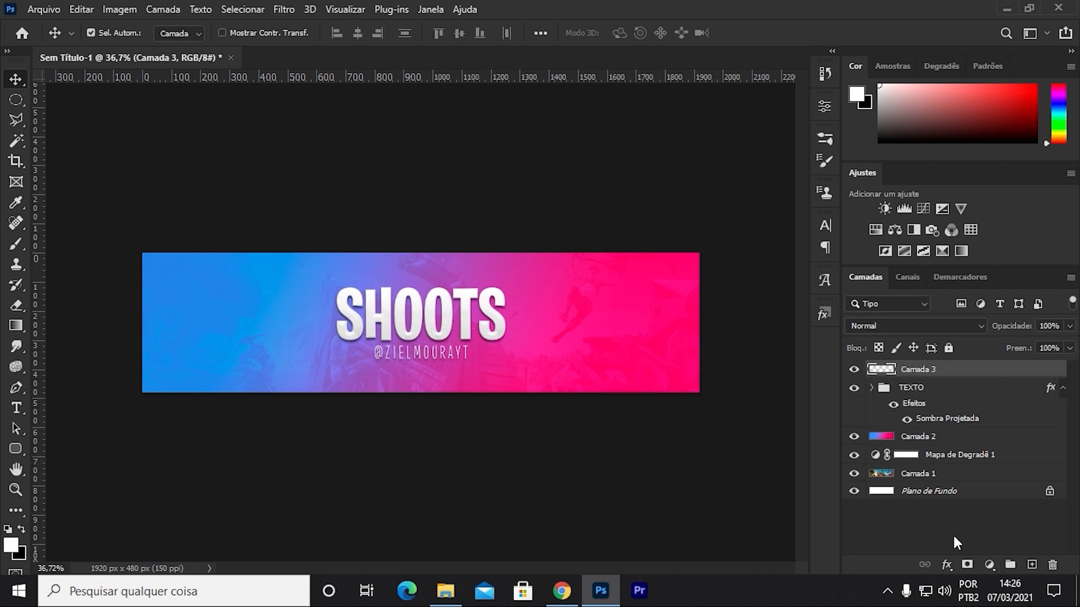
left_click(458, 593)
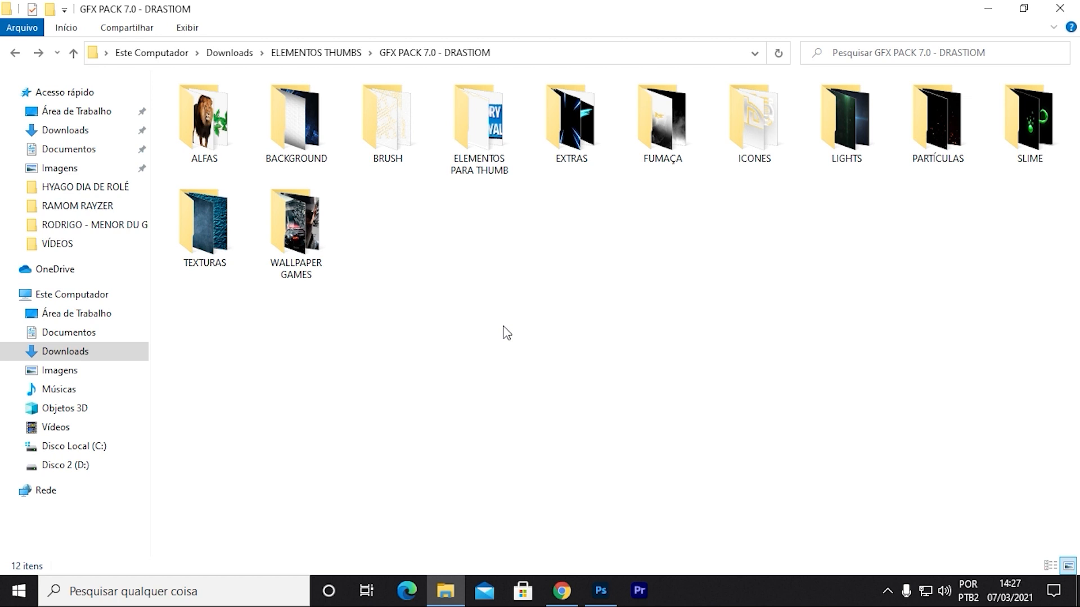
double_click(476, 115)
left_click(478, 129)
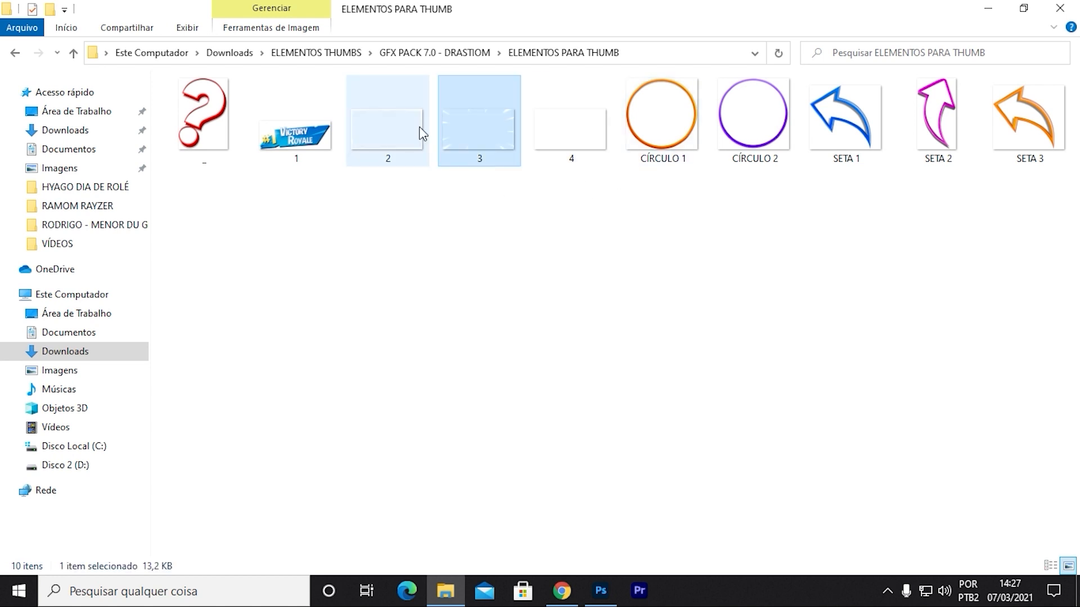
left_click(842, 160)
key("alt+Left")
double_click(499, 152)
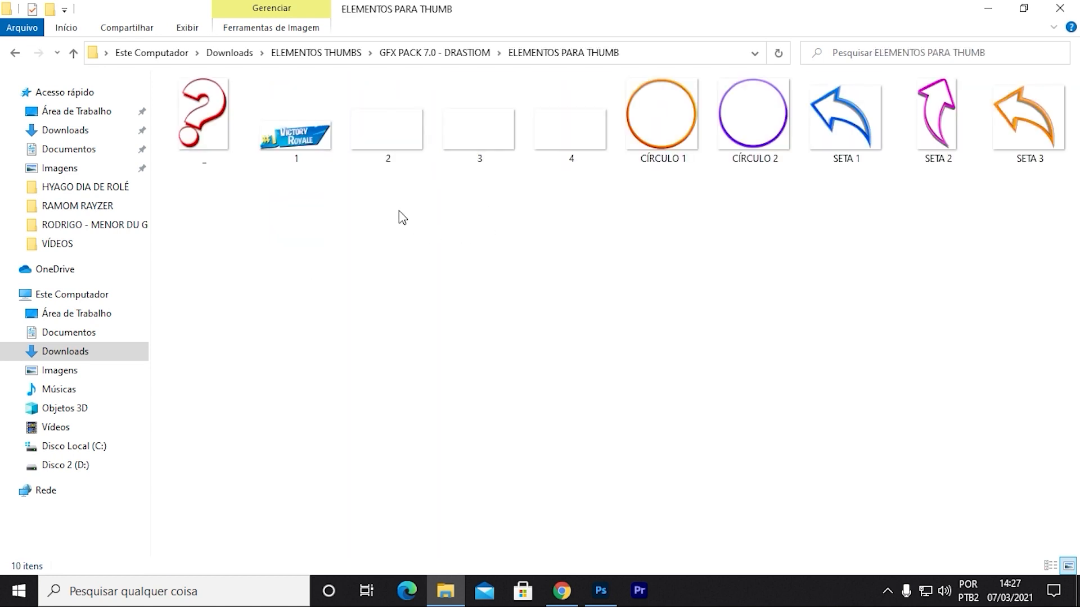
Step: Bring frame image 2 from the folder onto the Photoshop banner and undo the placement
left_click(477, 161)
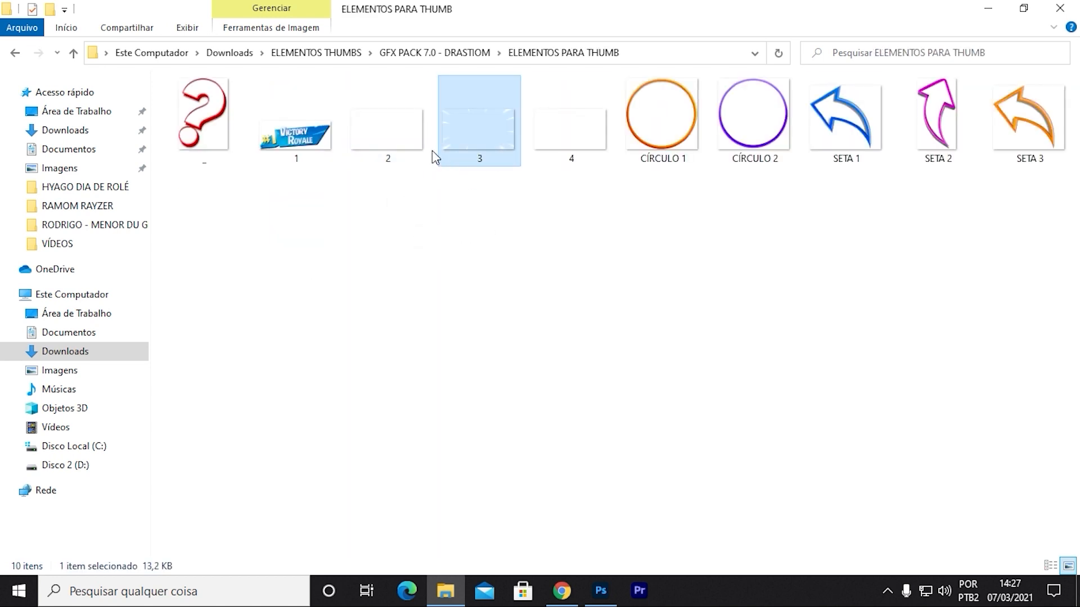
left_click(417, 144)
left_click_drag(375, 211, 414, 333)
key("Return")
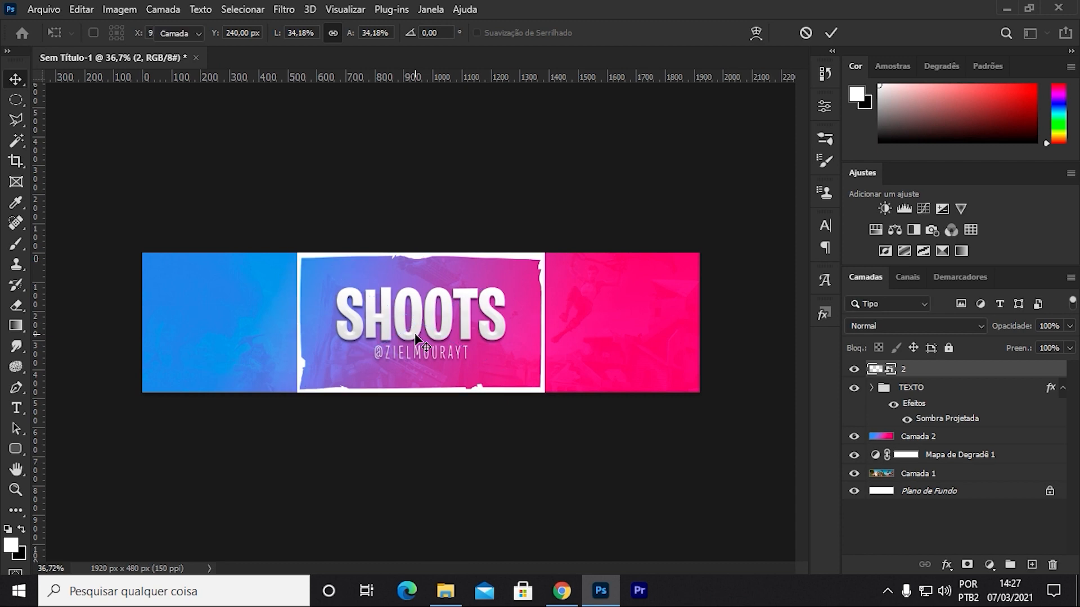
key("ctrl+z")
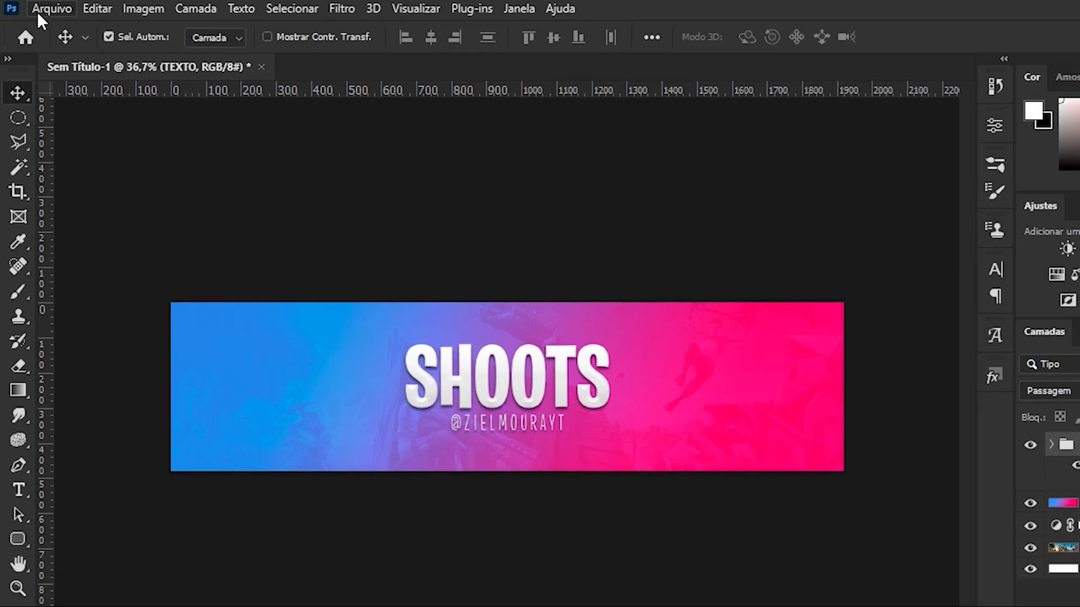
Step: Place image 2 from the ELEMENTOS PARA THUMB folder as an embedded object above the TEXTO group
left_click(39, 10)
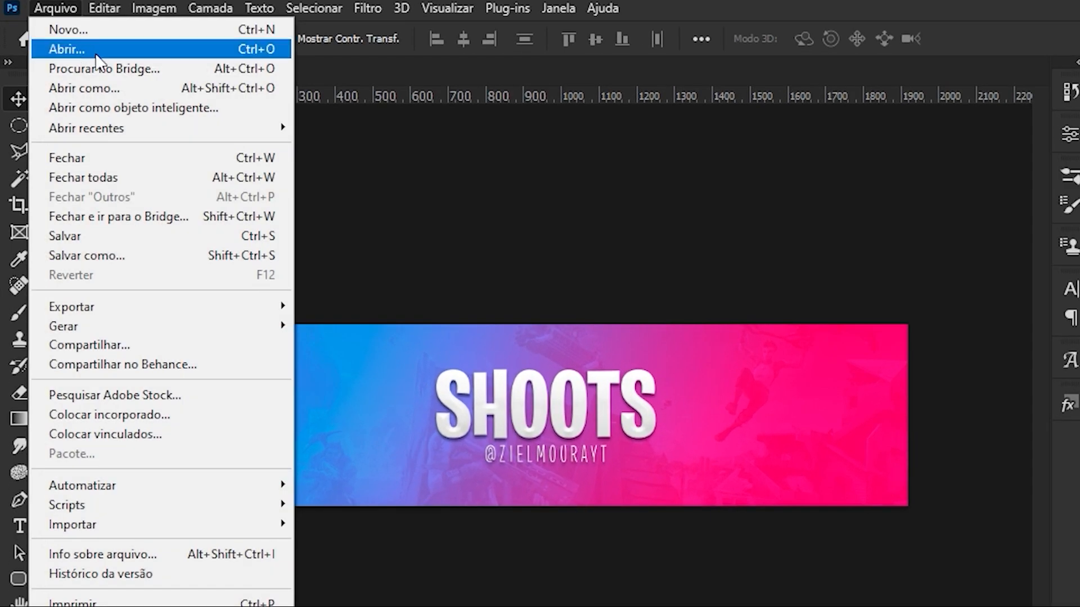
left_click(126, 413)
left_click(101, 213)
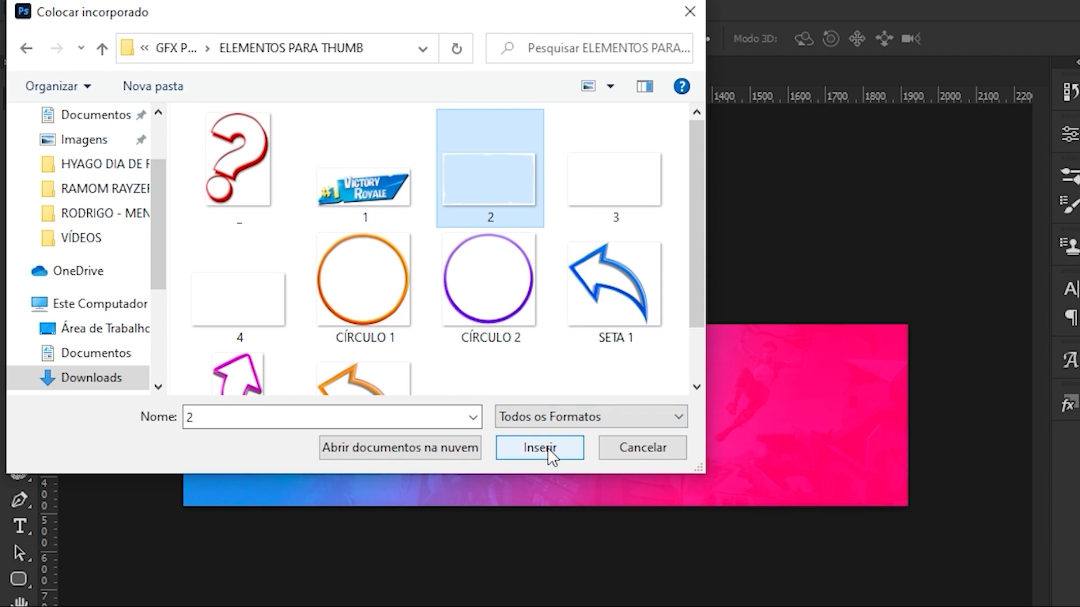
left_click(548, 448)
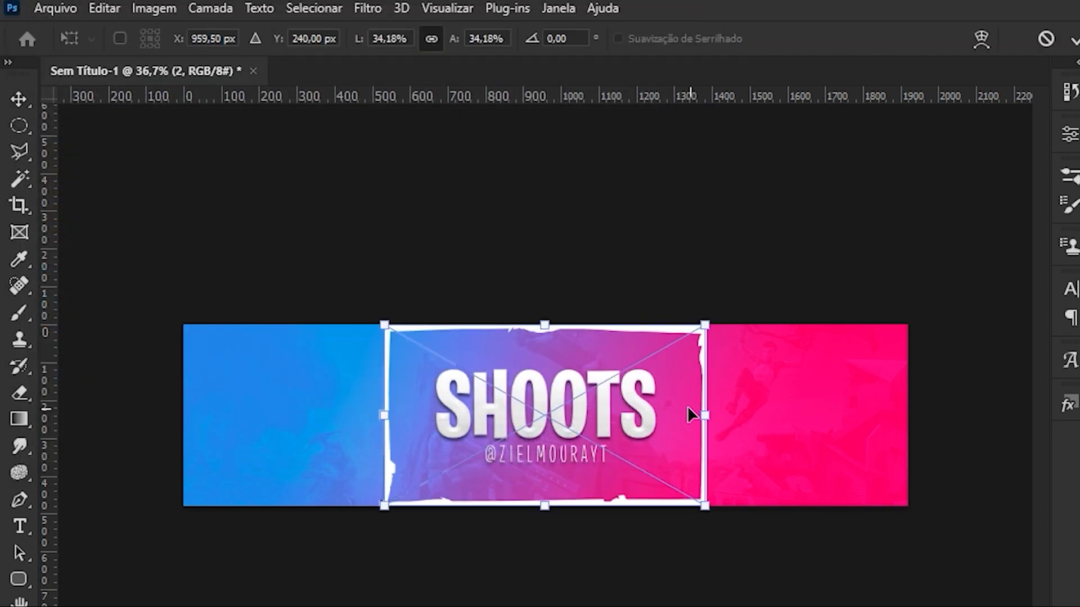
Step: Stretch the placed torn frame non-proportionally to 76.97% width so it spans the full banner
left_click_drag(705, 415, 705, 417)
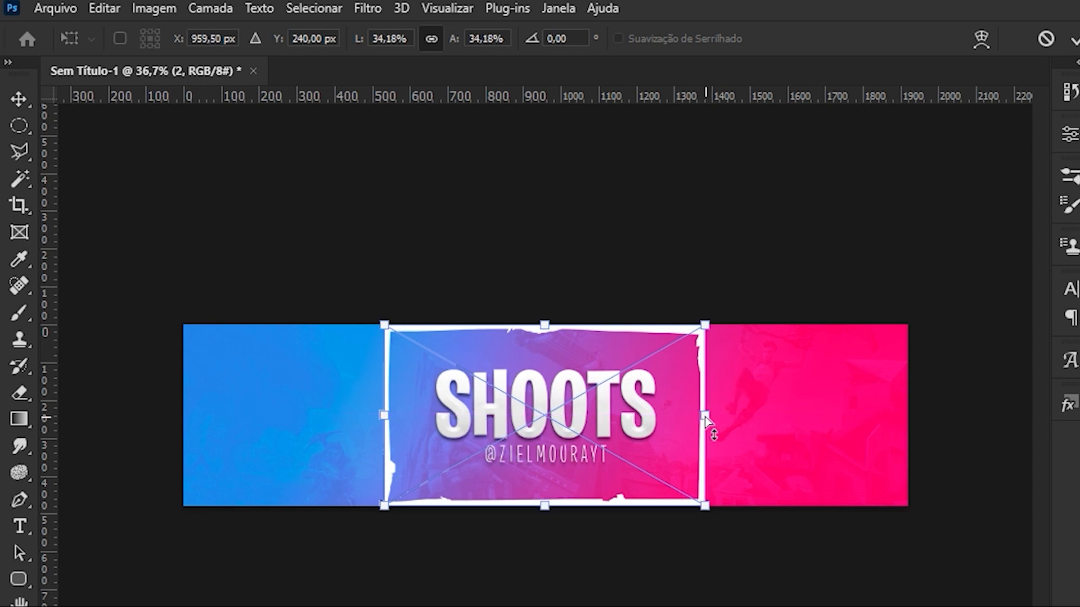
key("shift")
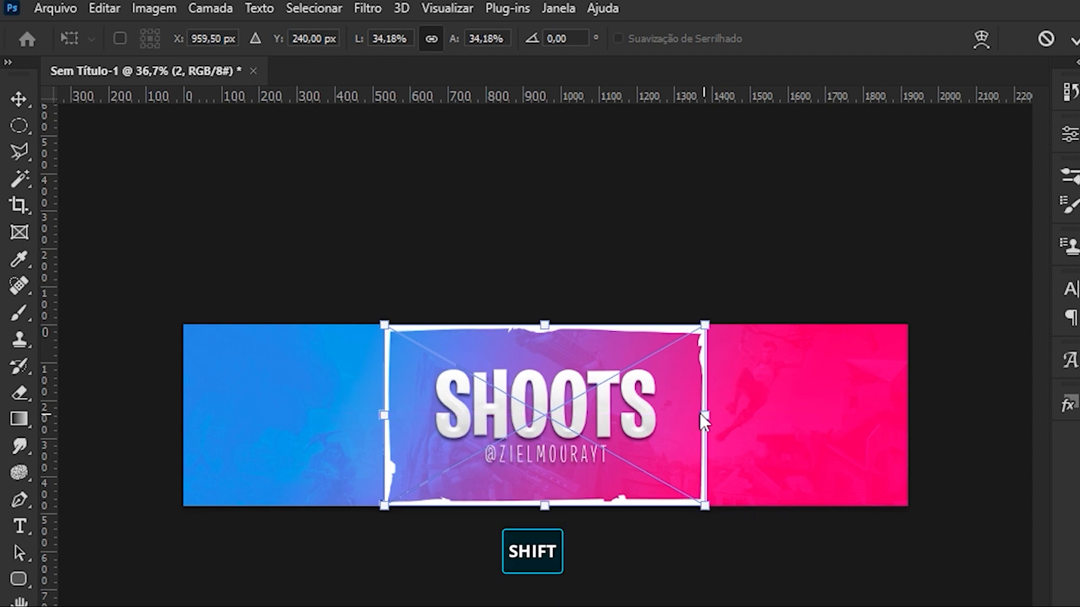
left_click_drag(707, 415, 911, 419)
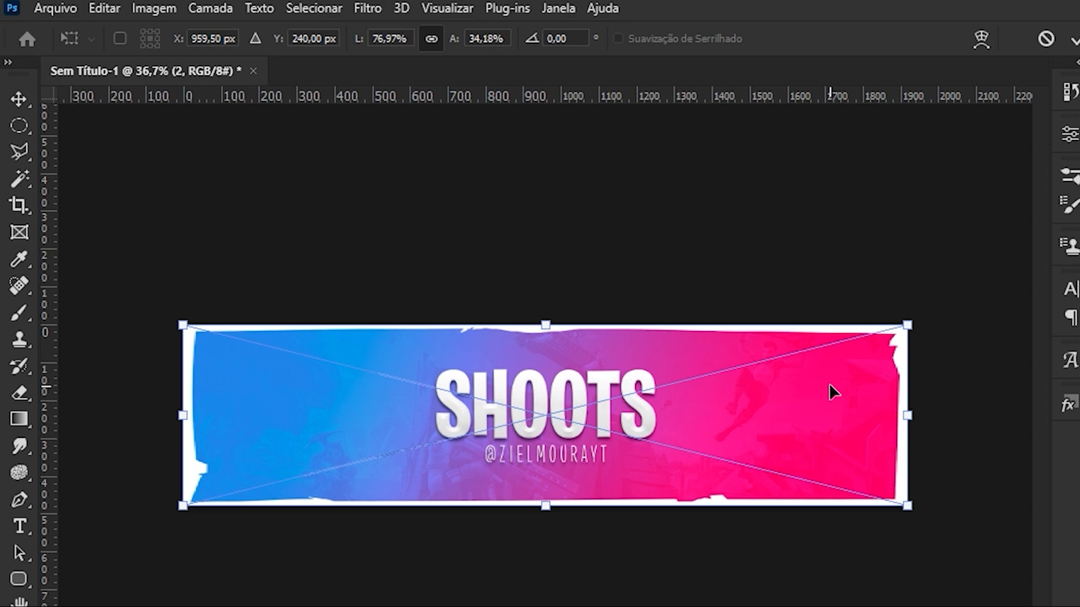
key("Return")
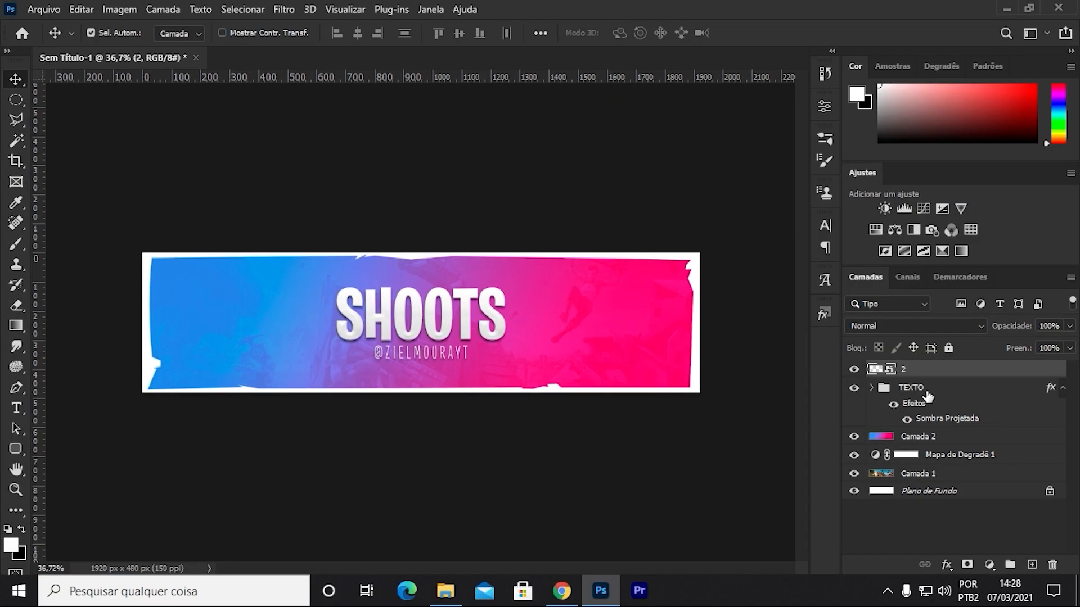
Step: Switch to File Explorer and place image 25 from the ALFAS folder above the TEXTO group, scaled to about 61.92% on the banner's right side
left_click(917, 391)
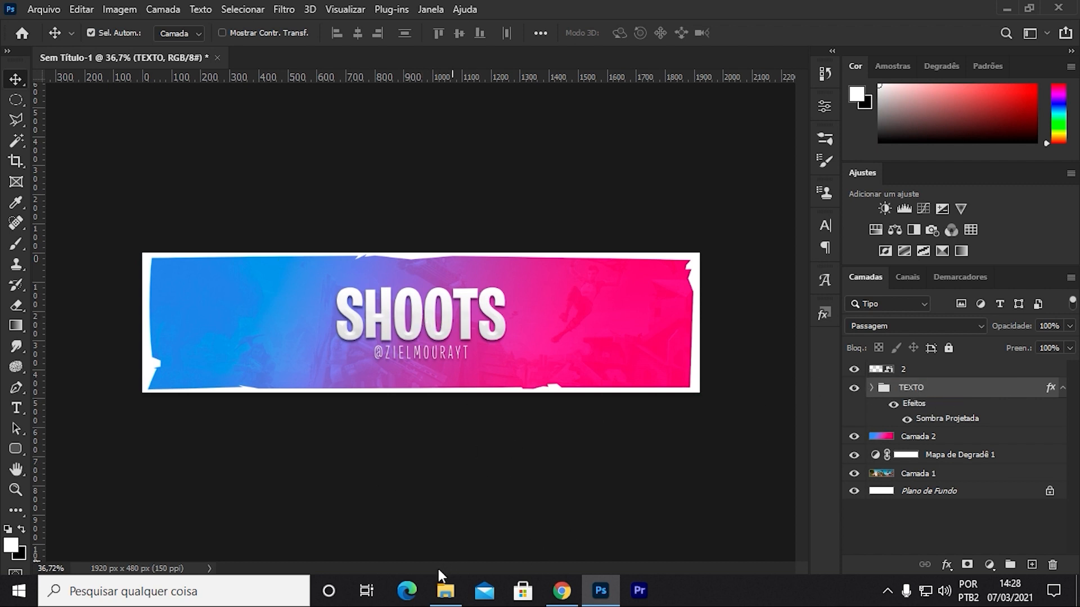
left_click(444, 589)
key("alt+Up")
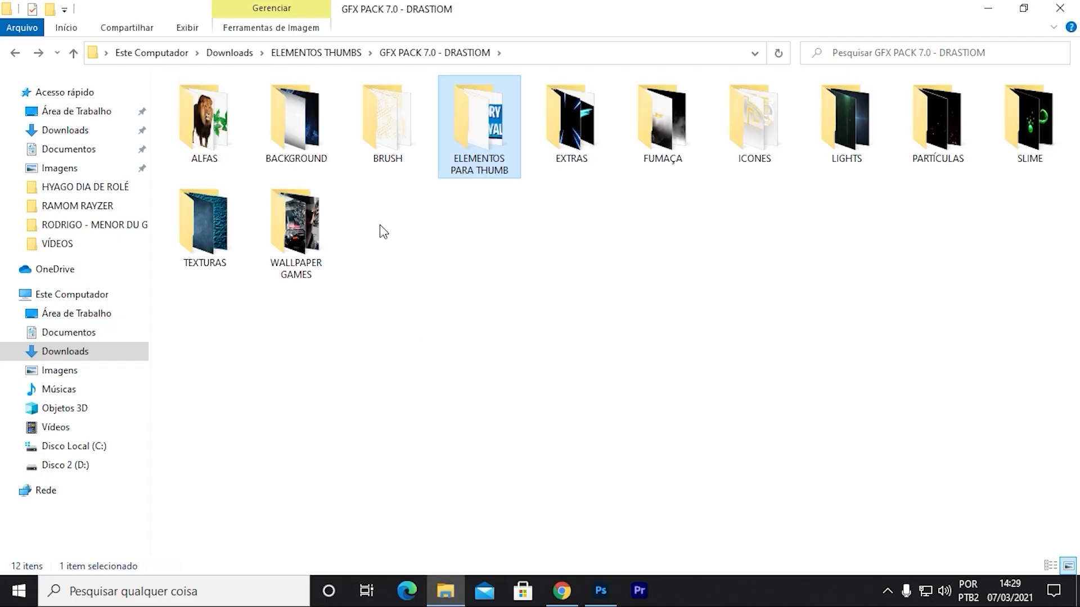
double_click(212, 124)
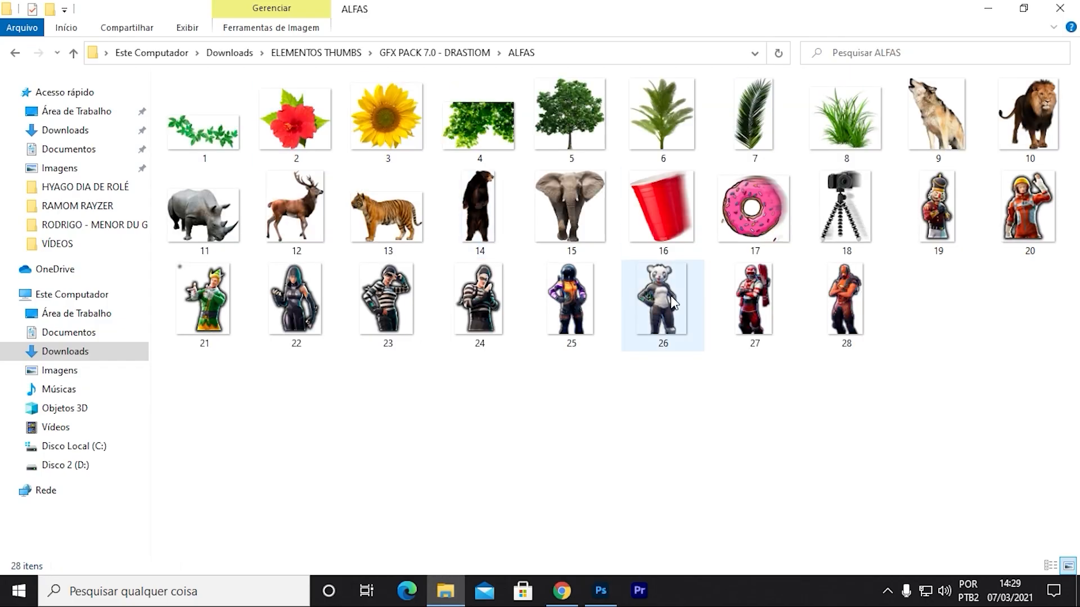
left_click(566, 321)
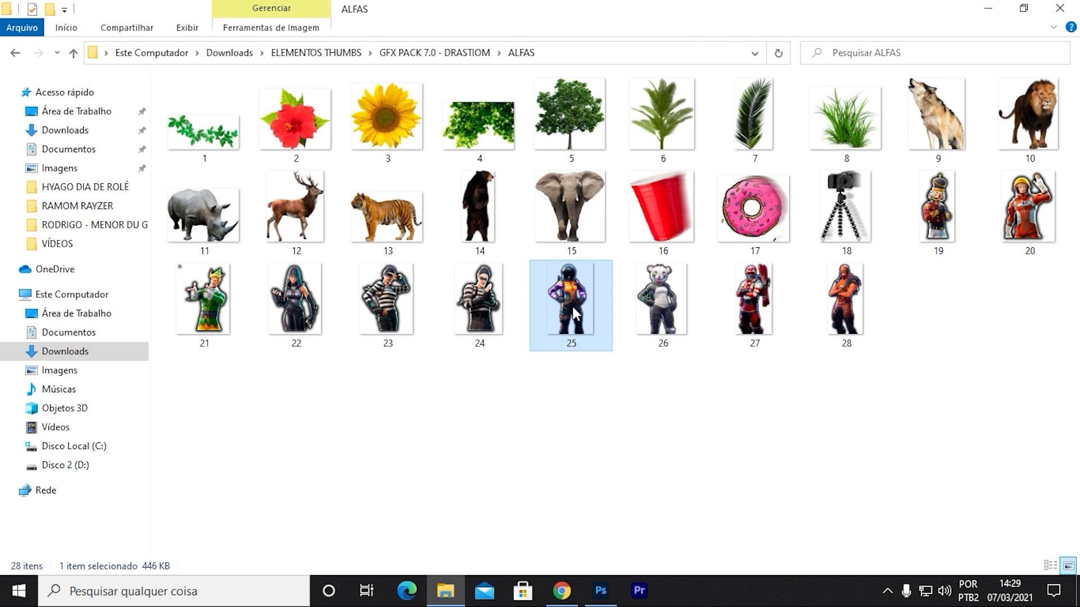
left_click_drag(573, 313, 536, 501)
left_click_drag(469, 307, 657, 350)
key("Return")
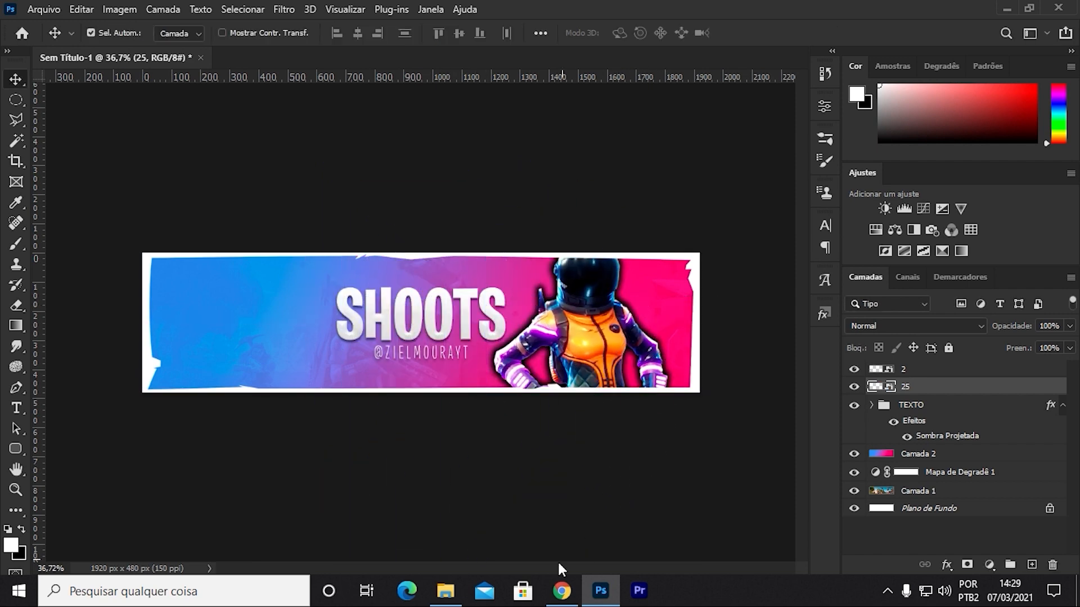
Step: Place panda image 26 from the ALFAS folder above layer 25, scaled to about 52.27% at the banner's left end
left_click(450, 591)
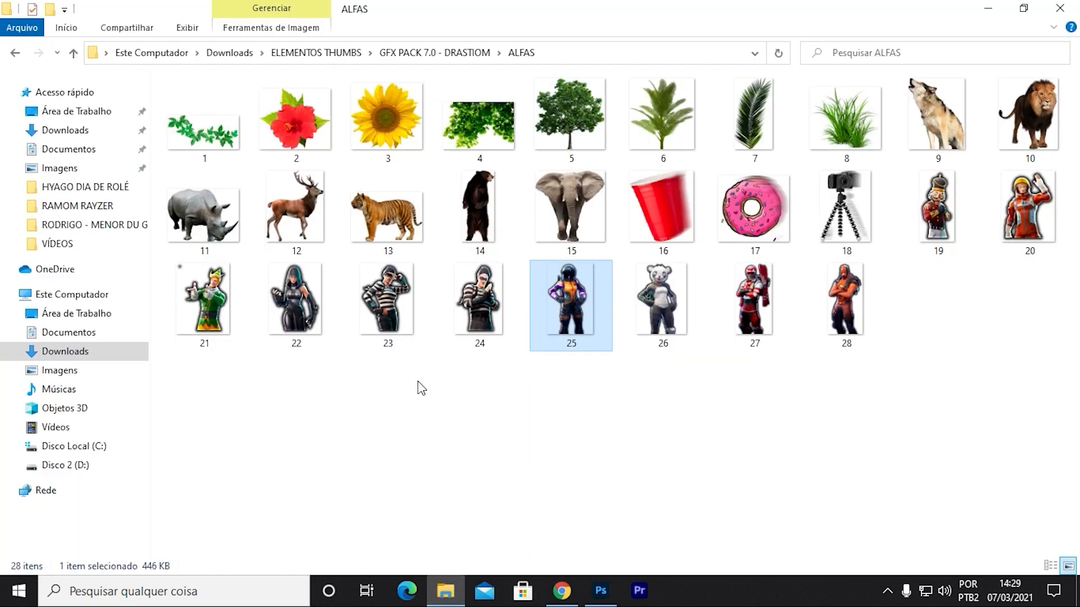
left_click_drag(667, 337, 334, 497)
left_click_drag(291, 390, 268, 416)
key("Return")
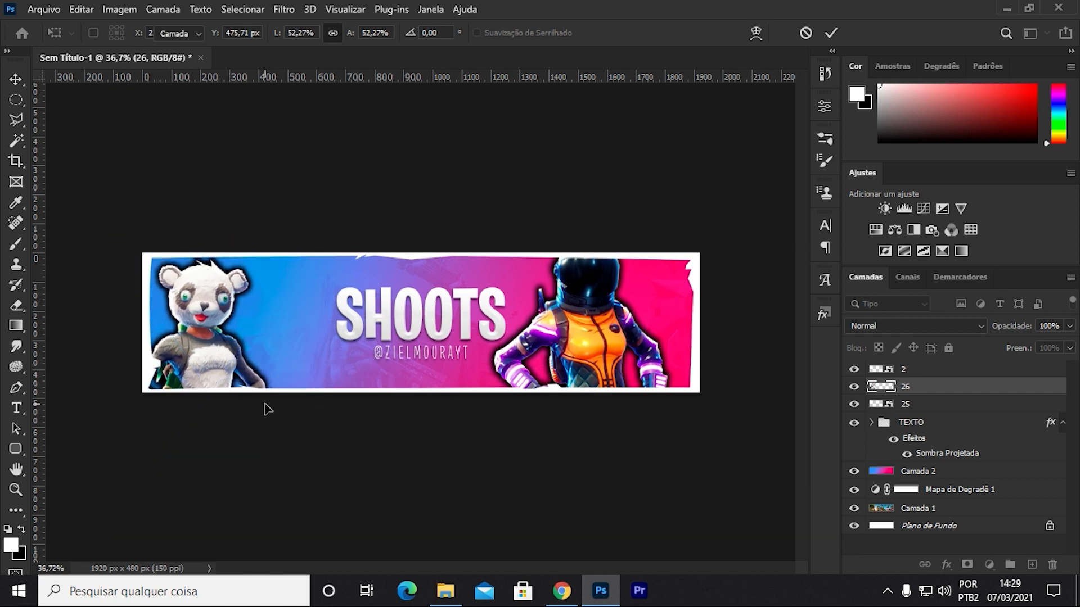
Step: Scale layer 25, the helmeted character, to about 61.37% and shift it slightly down and toward the SHOOTS text
left_click(920, 404)
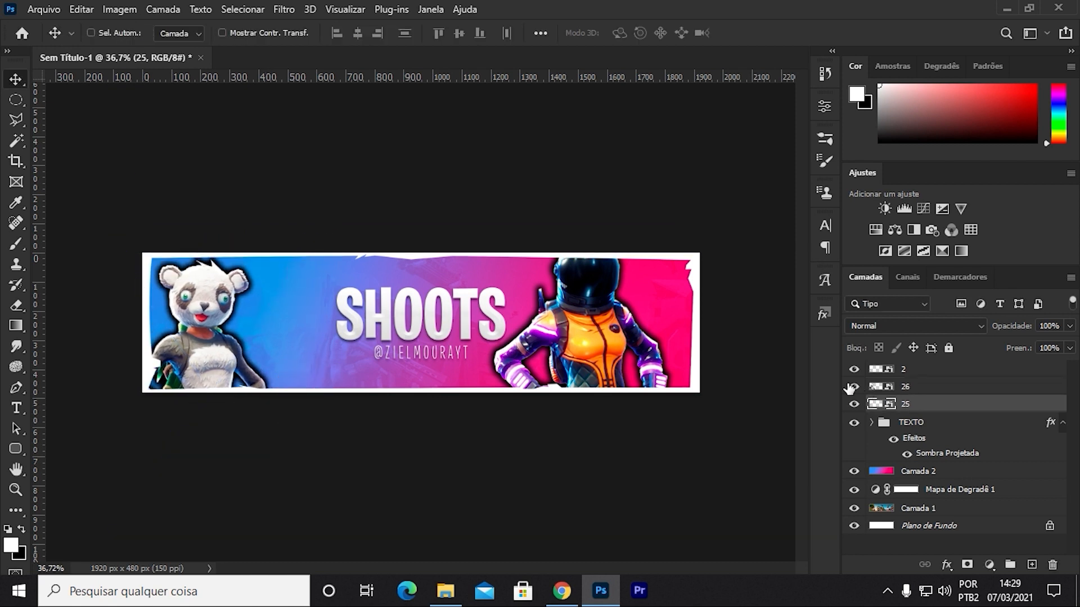
key("ctrl+t")
left_click_drag(678, 278, 680, 307)
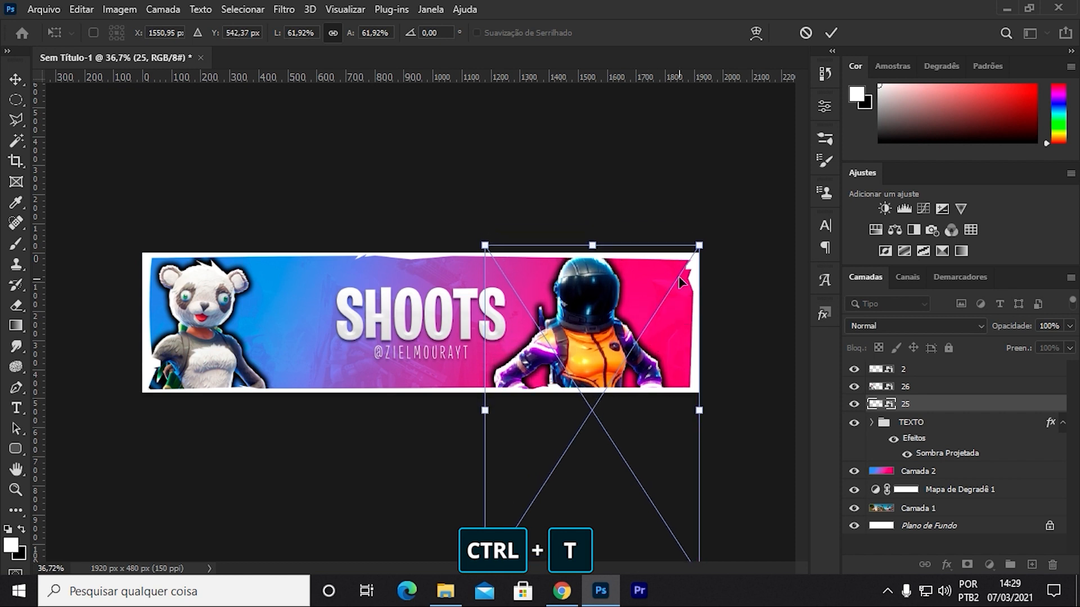
left_click_drag(698, 238, 695, 240)
left_click_drag(668, 346, 664, 347)
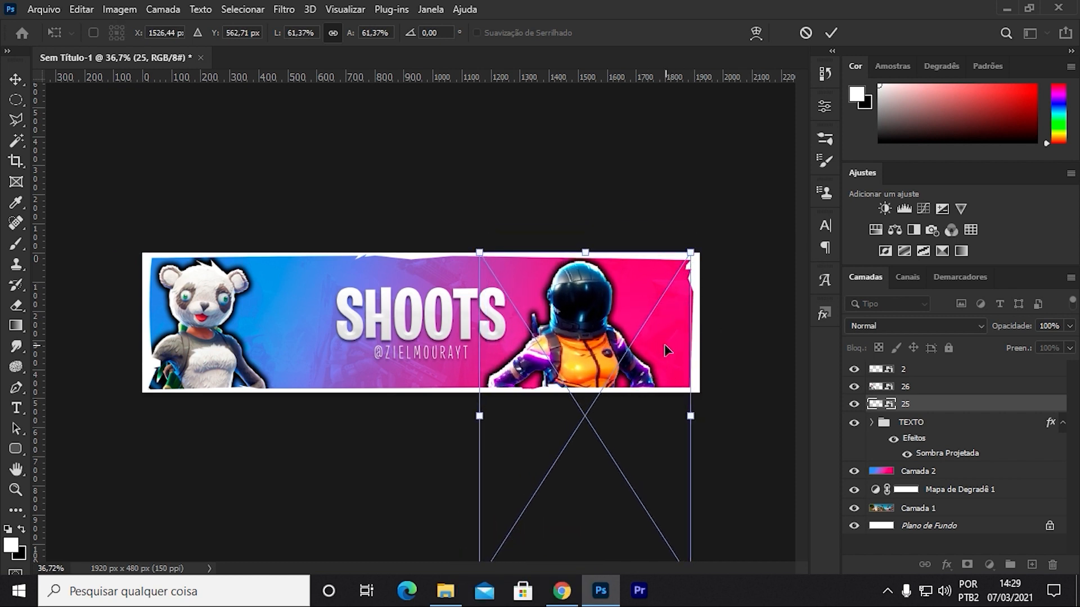
key("Return")
scroll(328, 344, "up", 2)
scroll(332, 351, "down", 3)
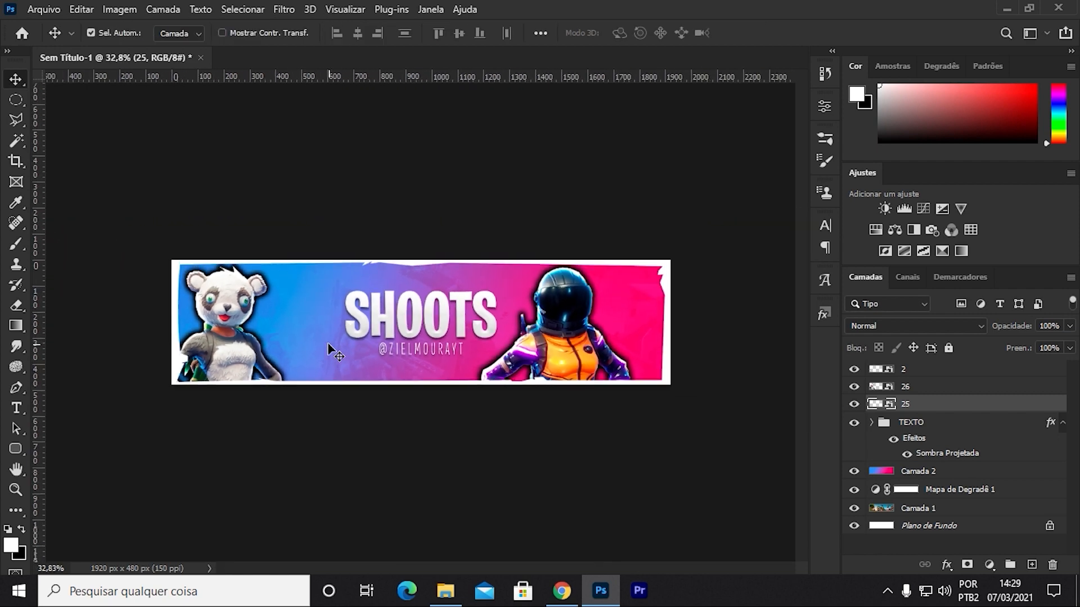
Step: Place image 24 from the ALFAS folder above layer 25, scaled to about 49.77% between the panda and the SHOOTS text
left_click(450, 591)
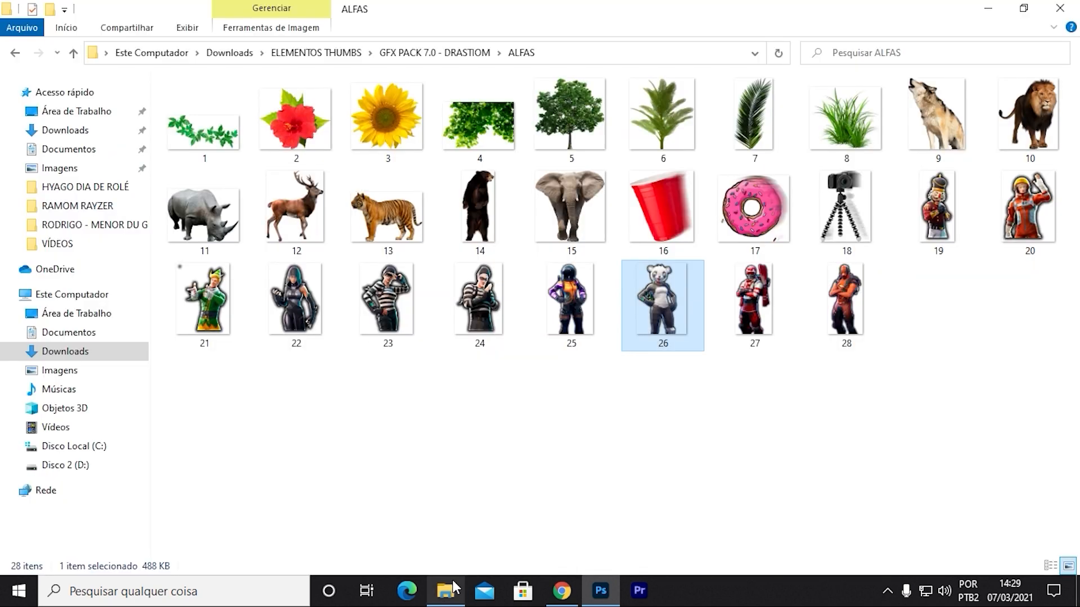
left_click_drag(471, 302, 327, 347)
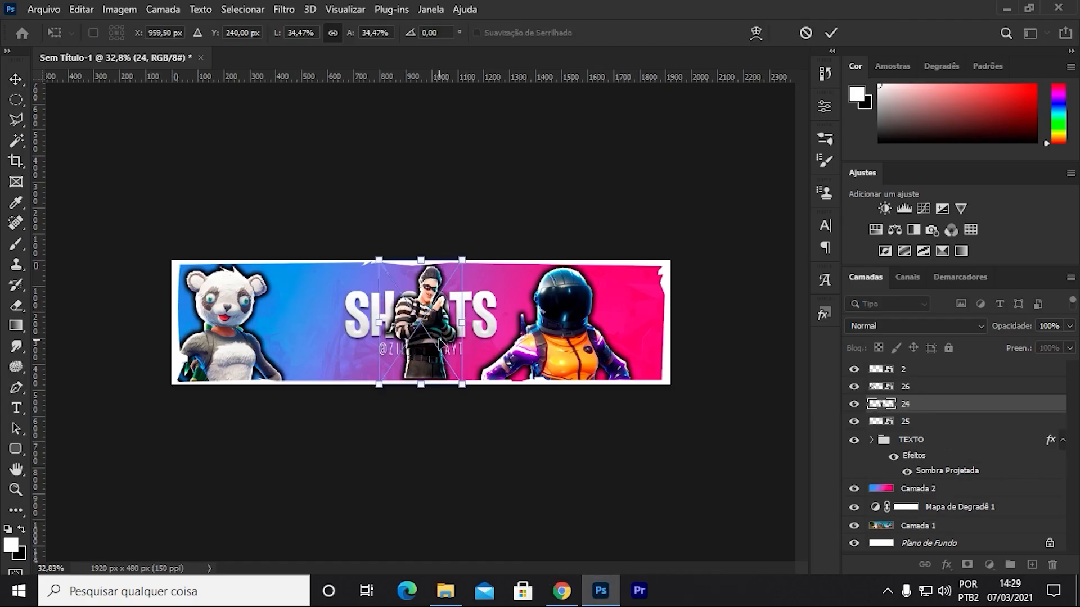
left_click_drag(442, 340, 333, 367)
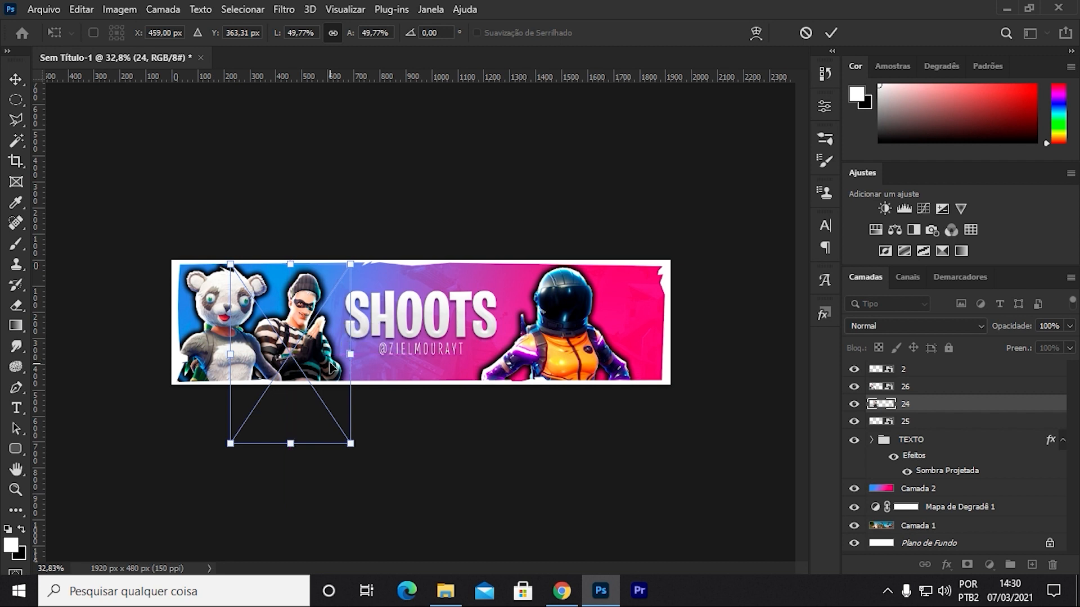
key("Return")
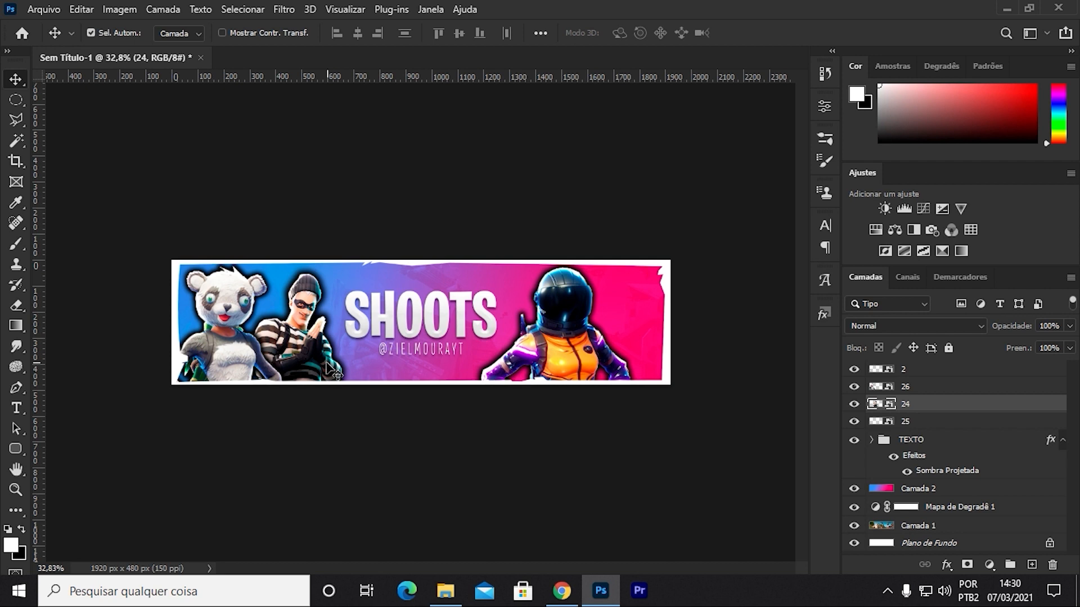
Step: Group every layer from frame layer 2 down to Camada 1 and name the group ARTE
left_click(911, 375)
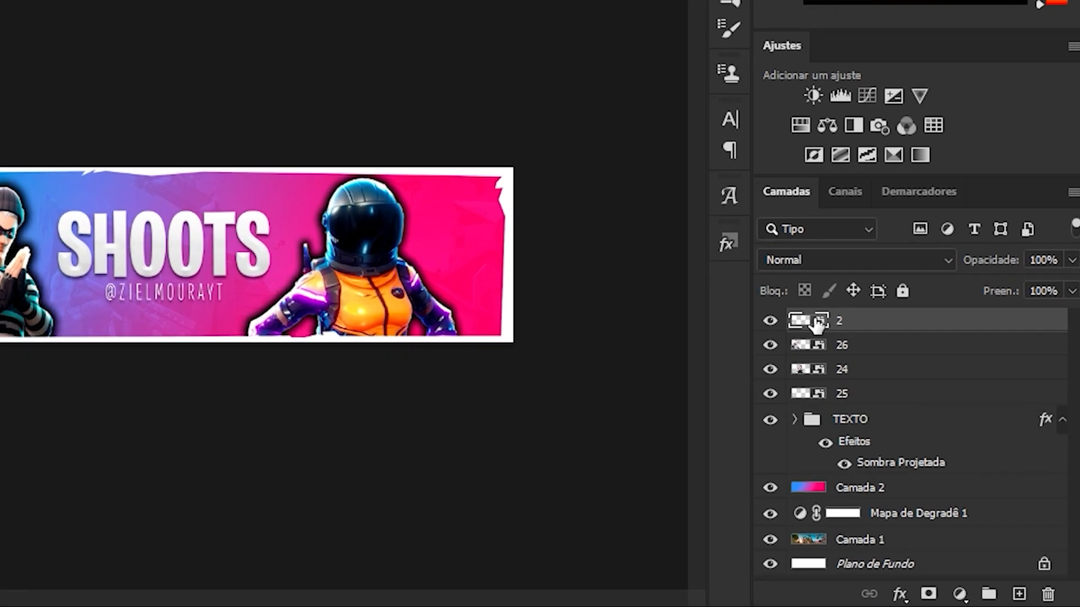
left_click(906, 543, "shift")
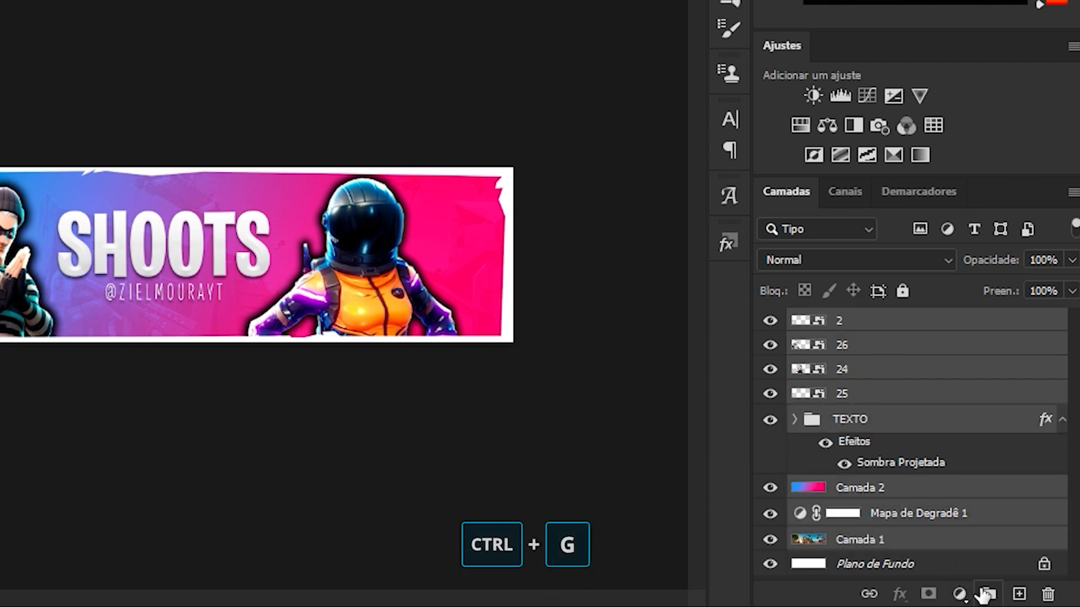
key("ctrl+g")
double_click(860, 321)
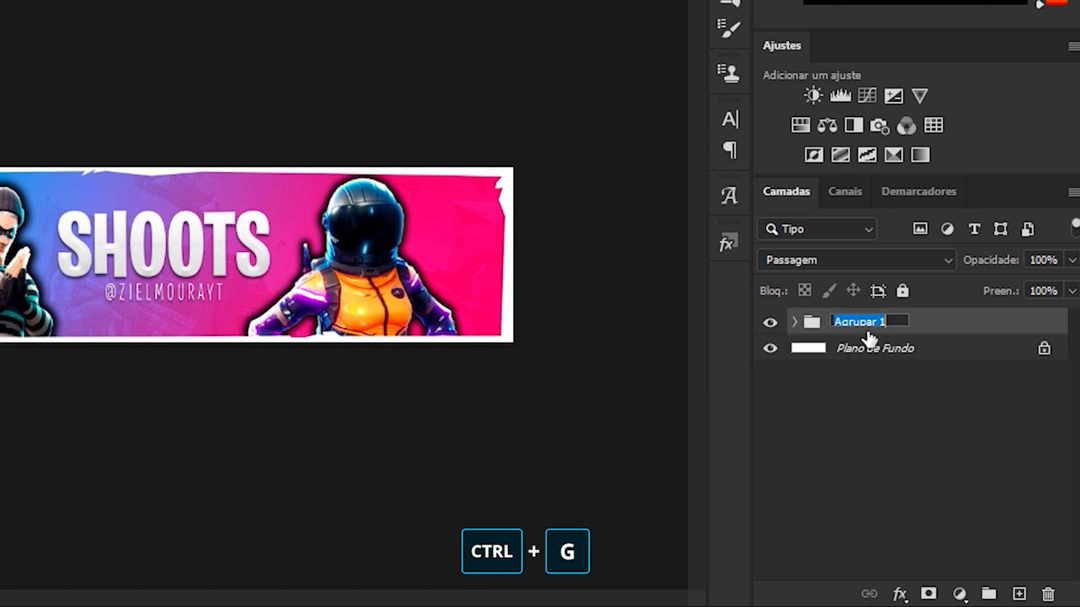
type("ARTE")
key("Return")
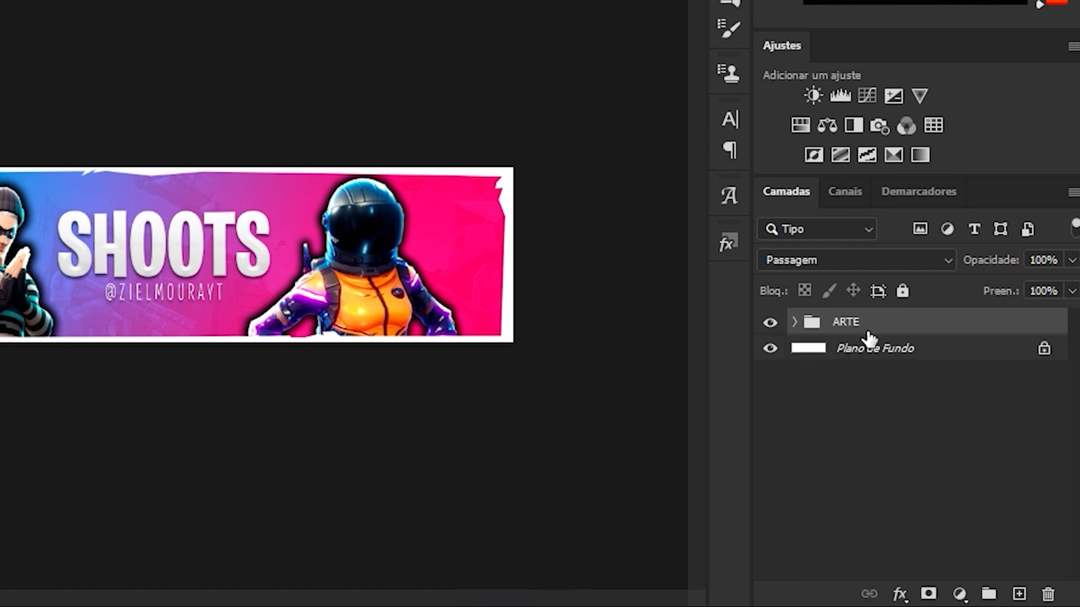
Step: Duplicate the ARTE group and convert the duplicate to a smart object
key("ctrl+j")
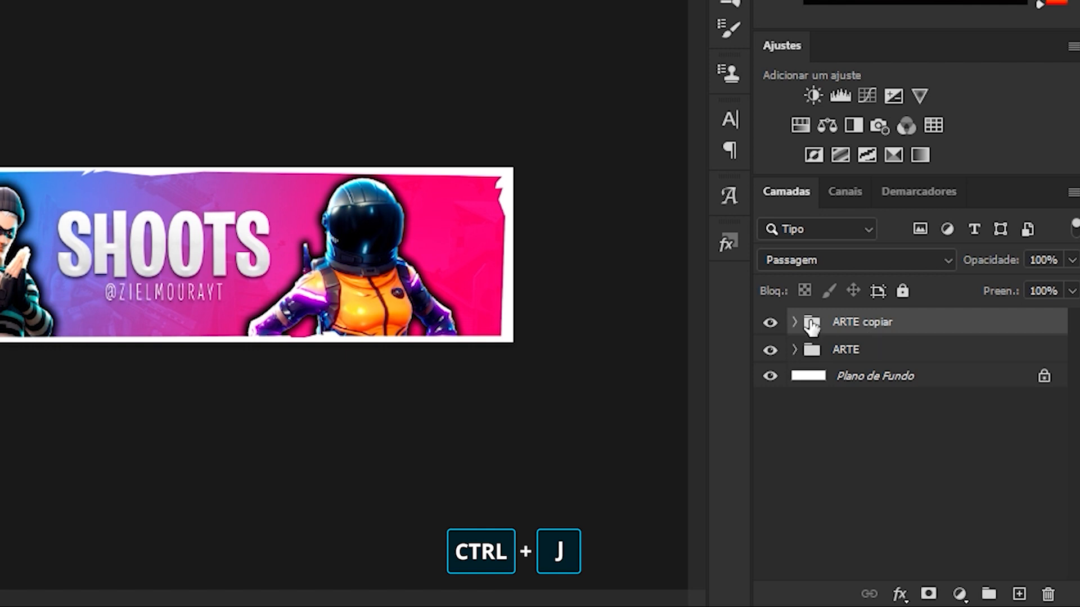
right_click(862, 323)
left_click(706, 114)
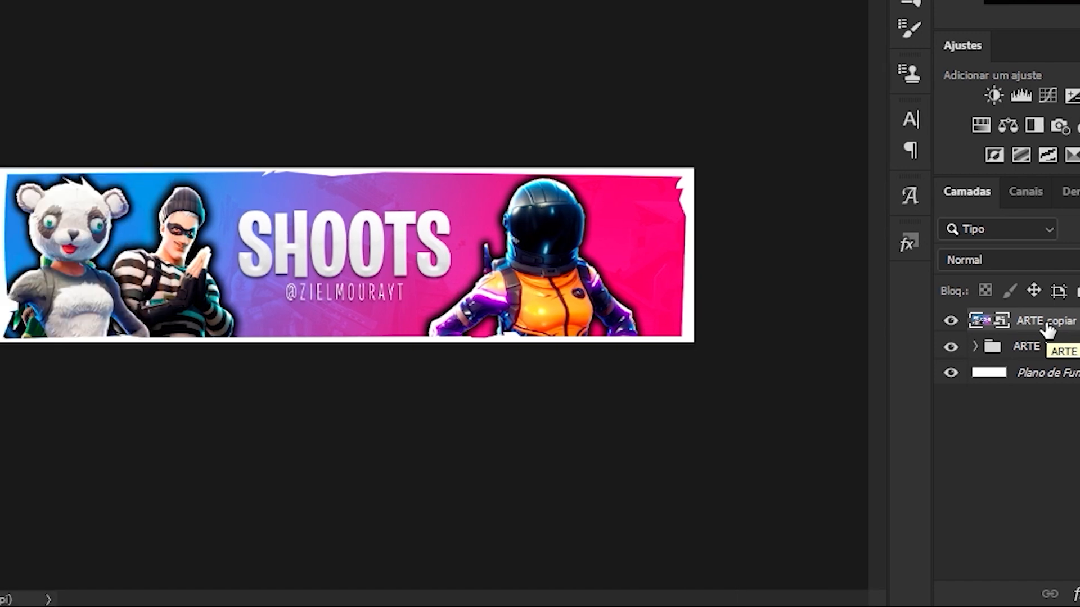
Step: Copy the canvas area of ARTE copiar to a new layer and delete the ARTE copiar smart object
key("ctrl+a")
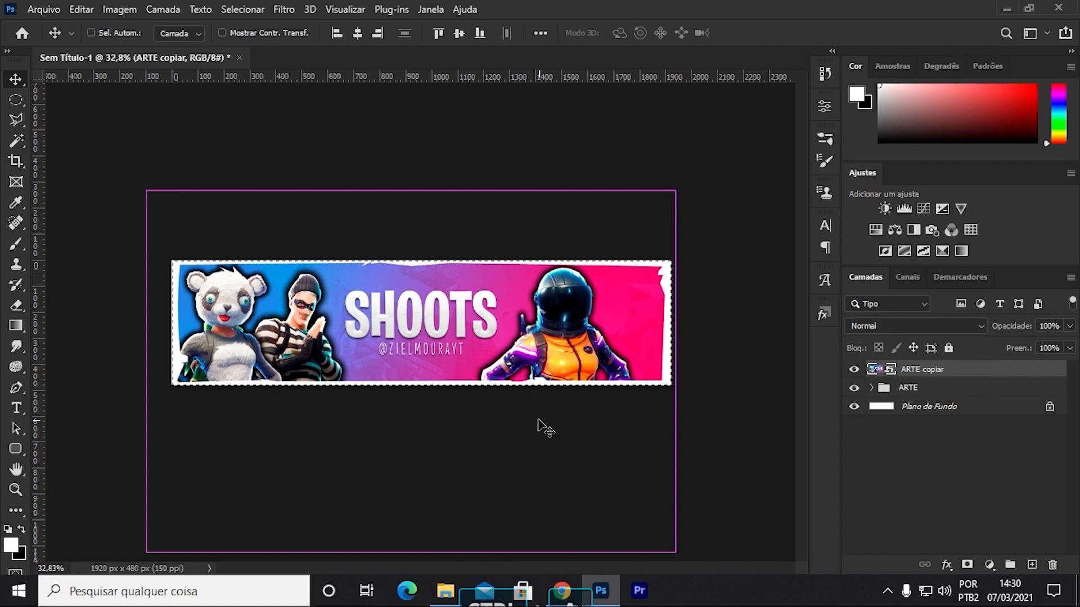
key("ctrl+j")
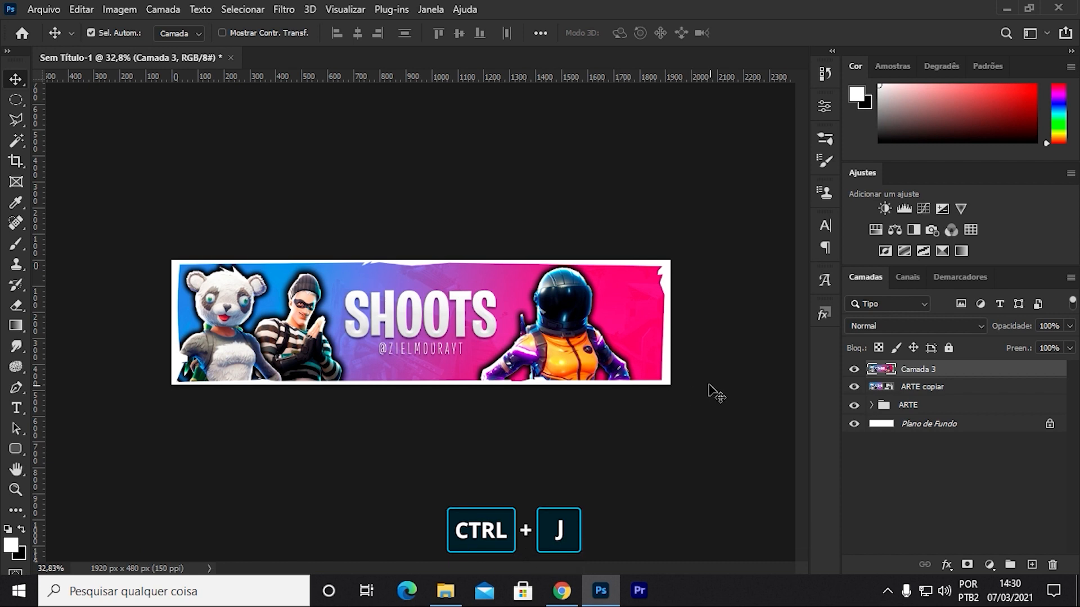
left_click(923, 386)
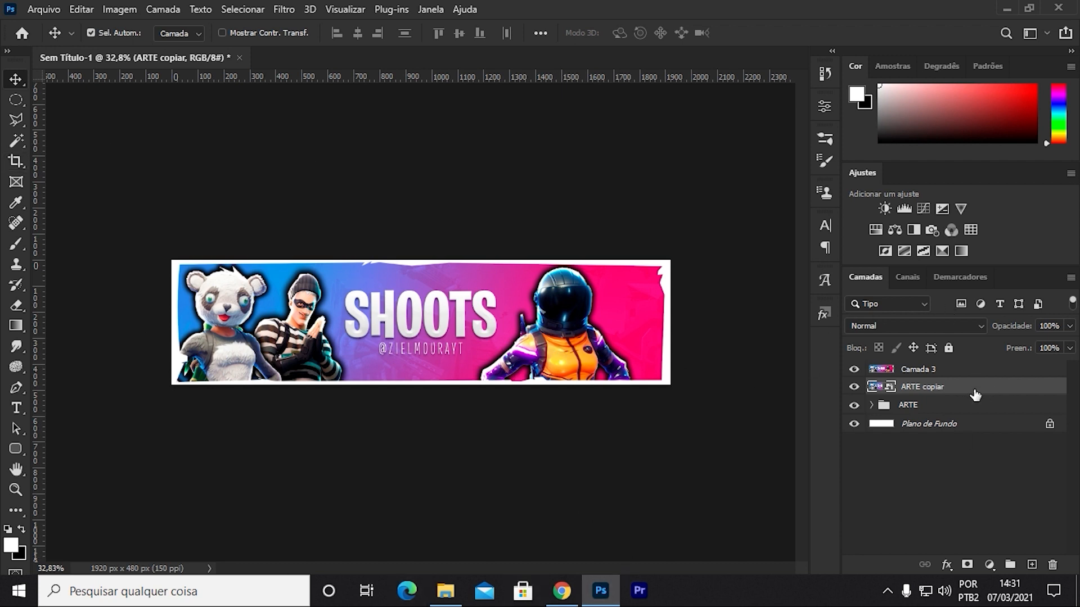
key("Delete")
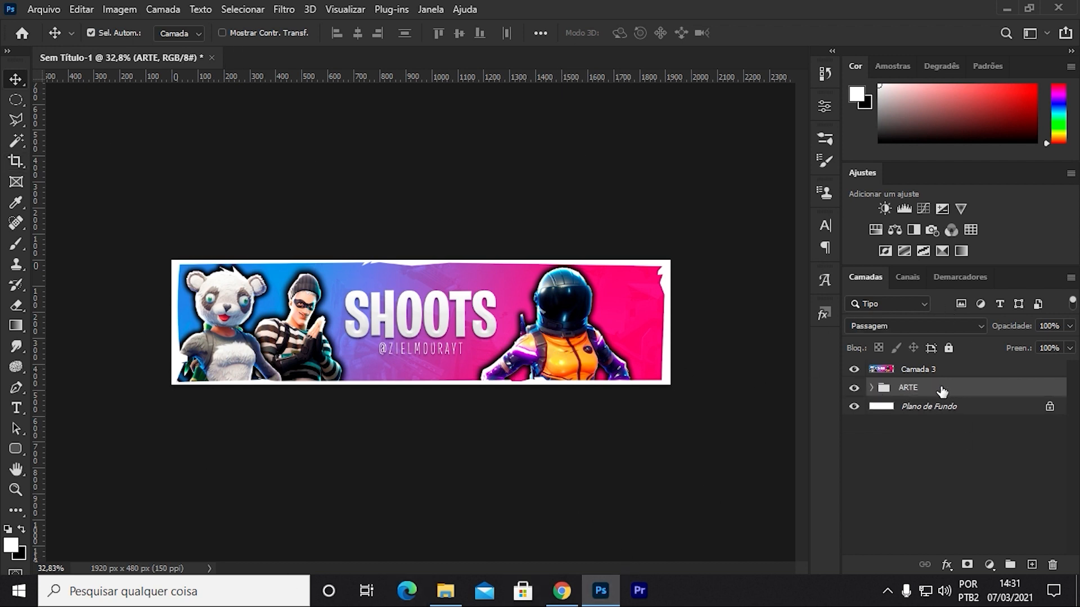
Step: Open the Camera Raw filter on Camada 3 and set Claridade to +10 in the Básico settings
left_click(913, 376)
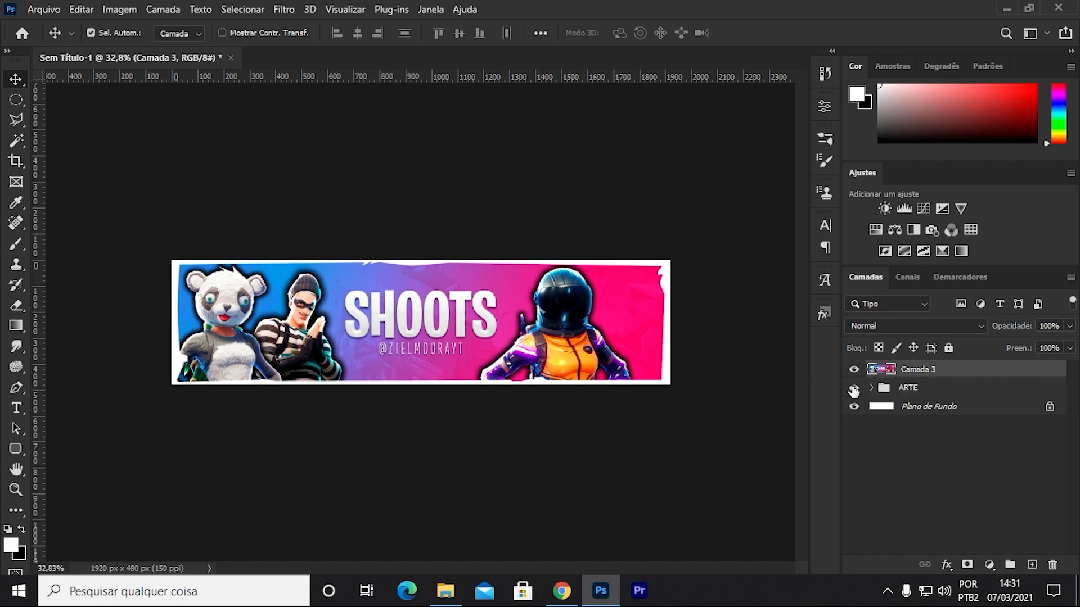
left_click(907, 394)
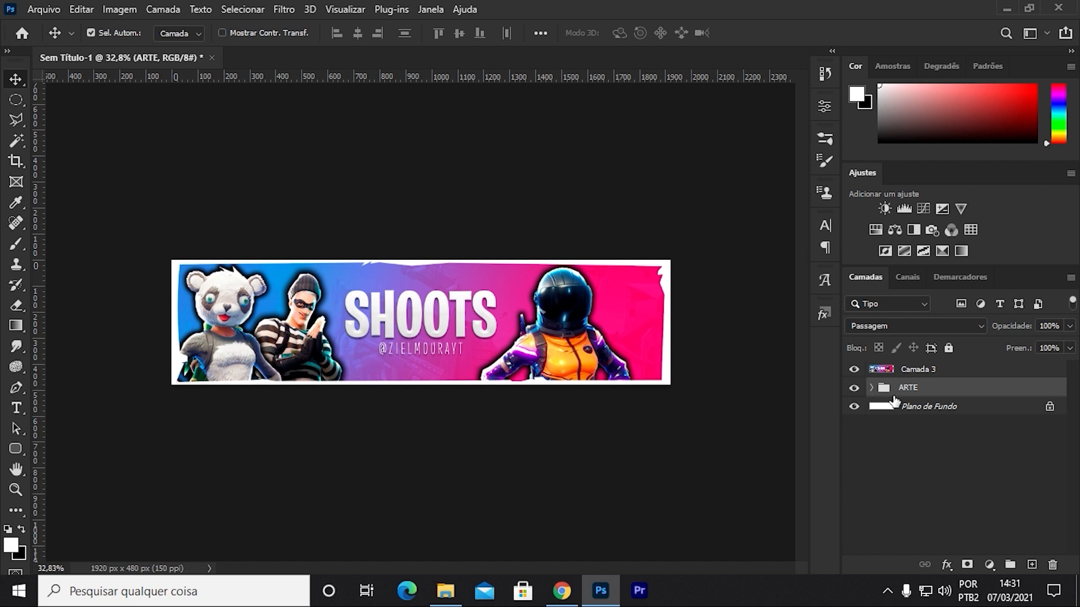
left_click(909, 376)
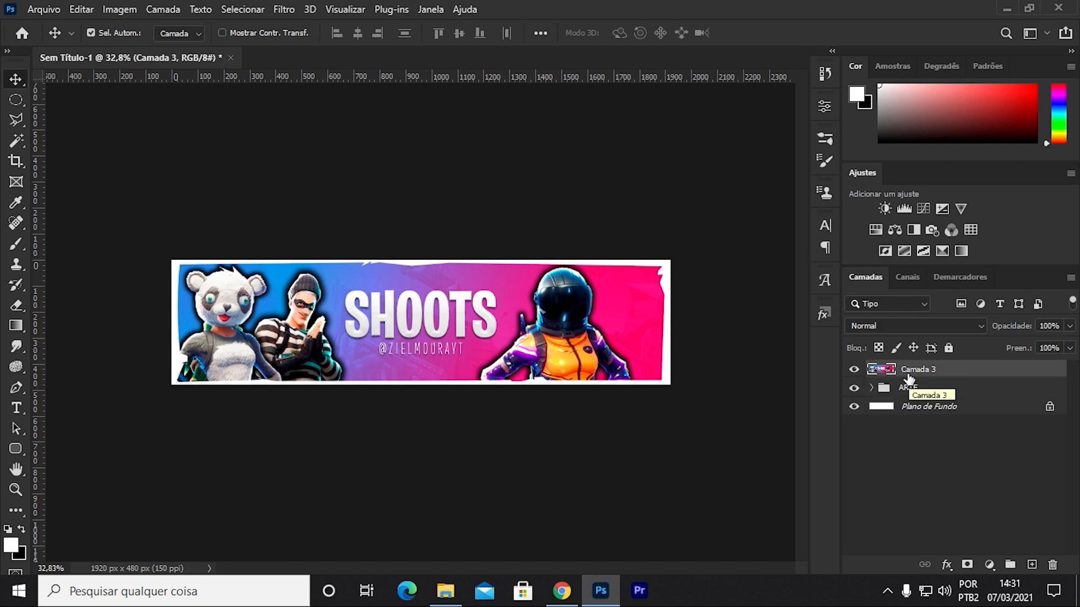
left_click(284, 9)
left_click(343, 130)
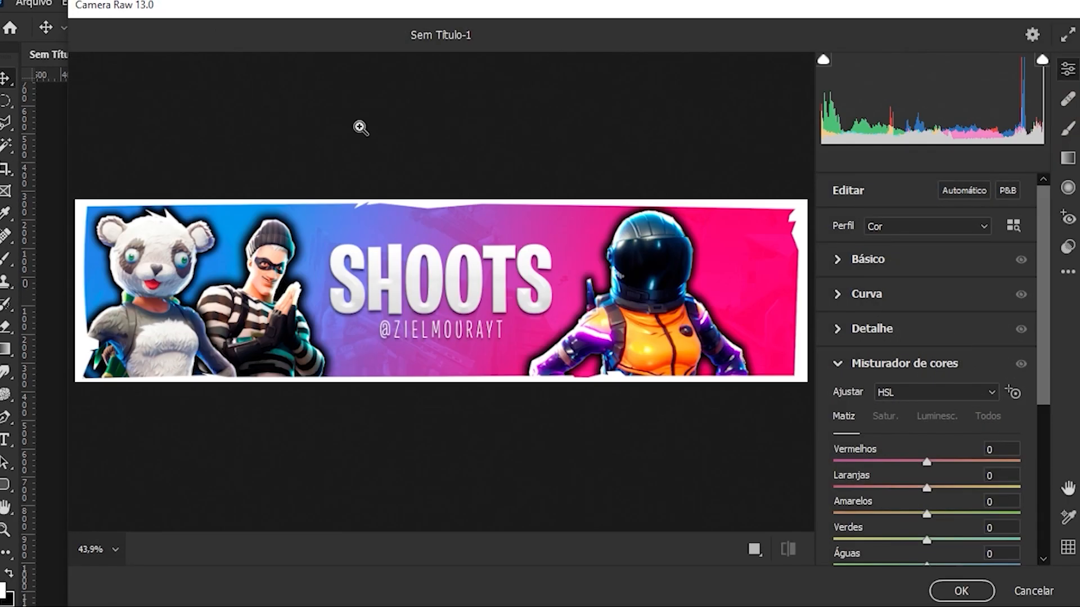
left_click(838, 259)
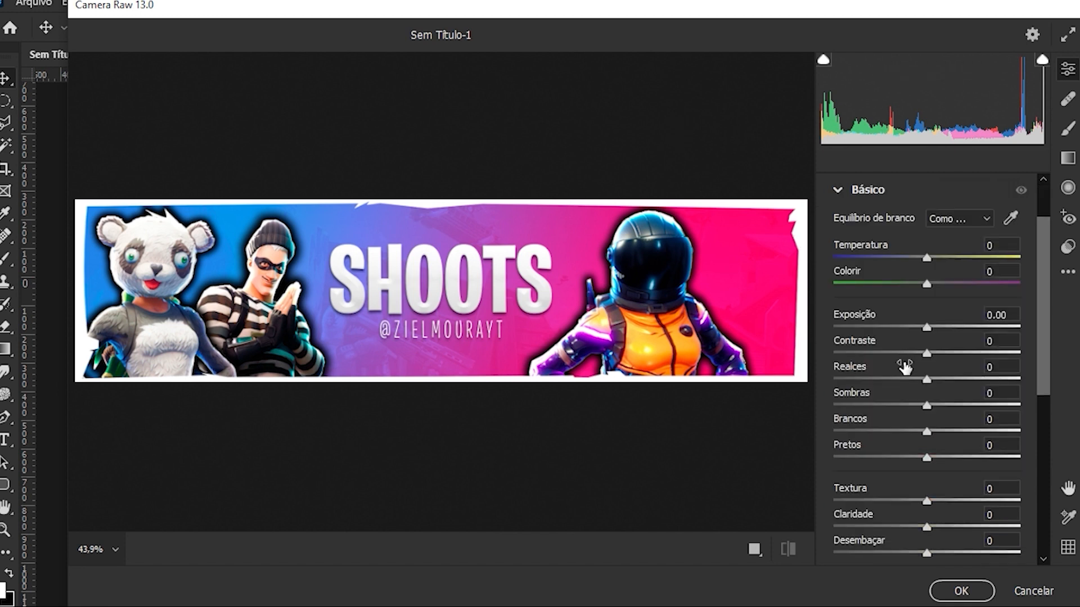
scroll(904, 383, "down", 3)
left_click_drag(929, 444, 937, 446)
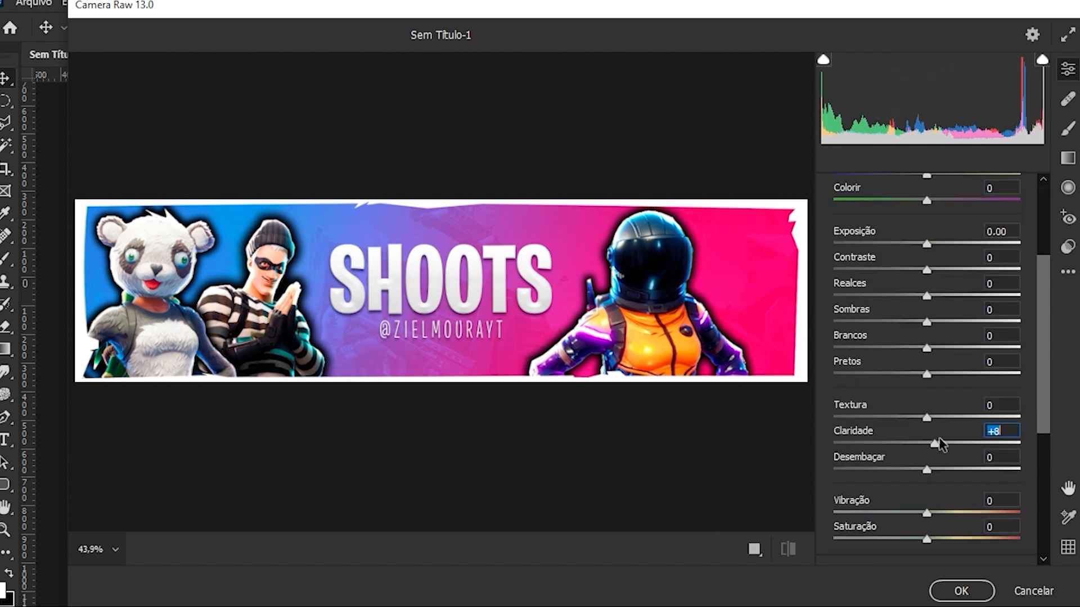
type("10")
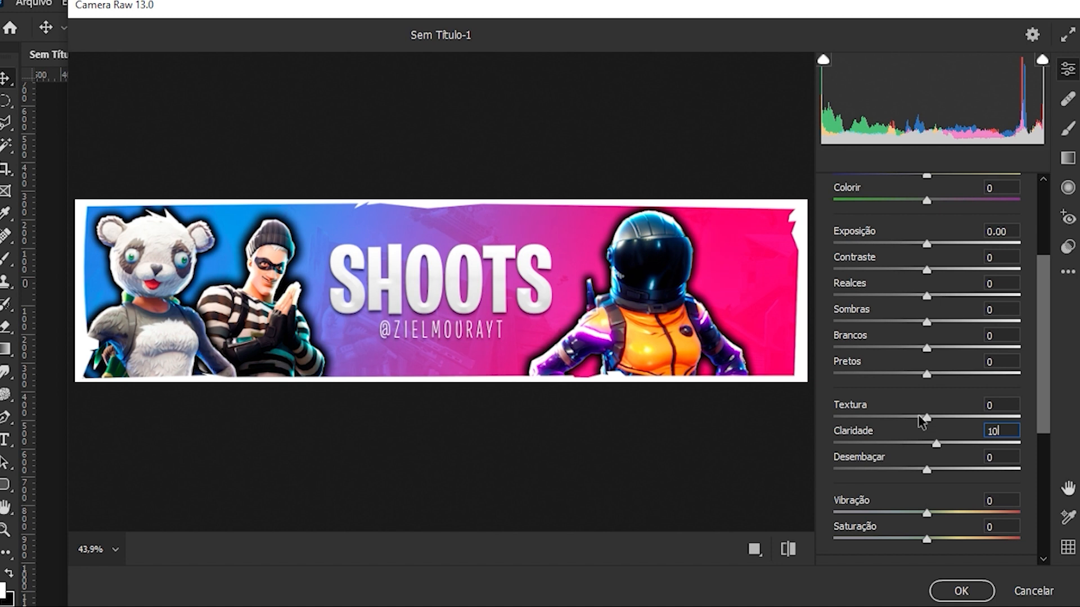
Step: Raise Vibração to +35 in the Básico settings of Camera Raw
scroll(921, 421, "up", 2)
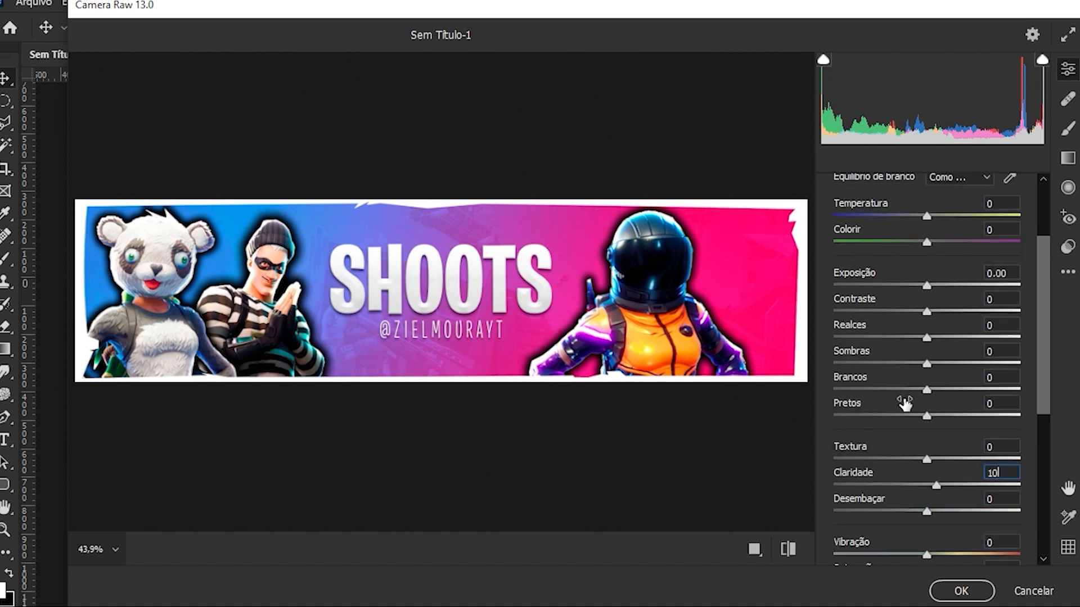
scroll(904, 403, "up", 5)
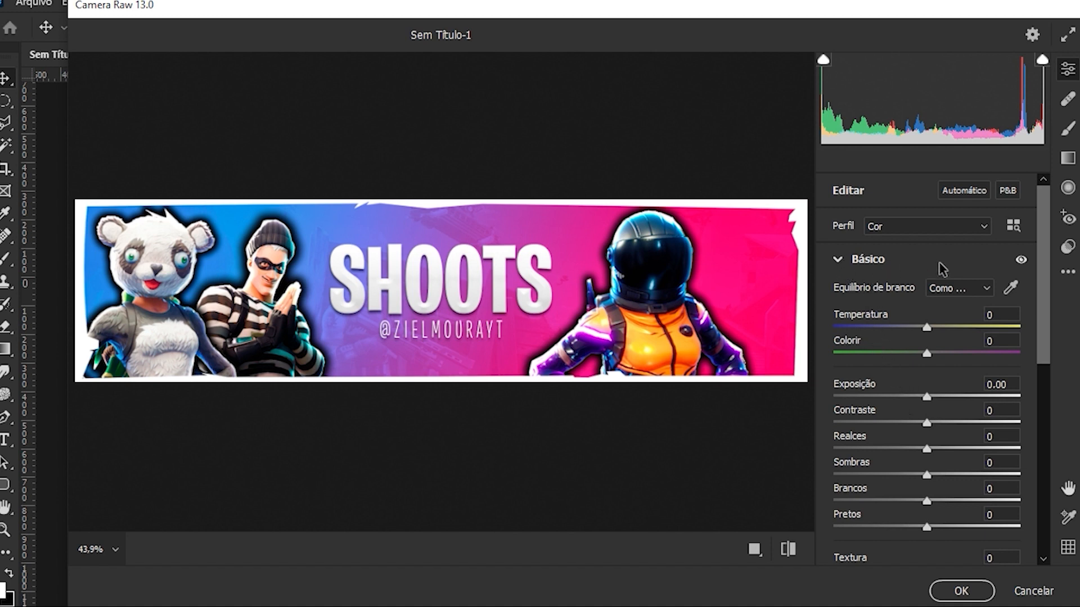
left_click(870, 263)
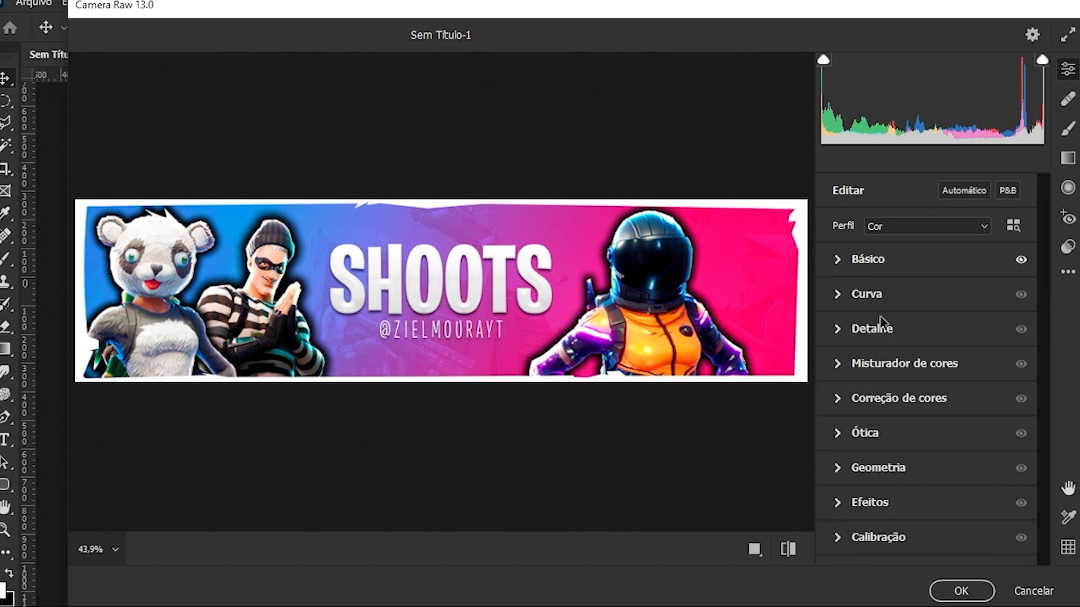
left_click(839, 260)
scroll(887, 410, "down", 3)
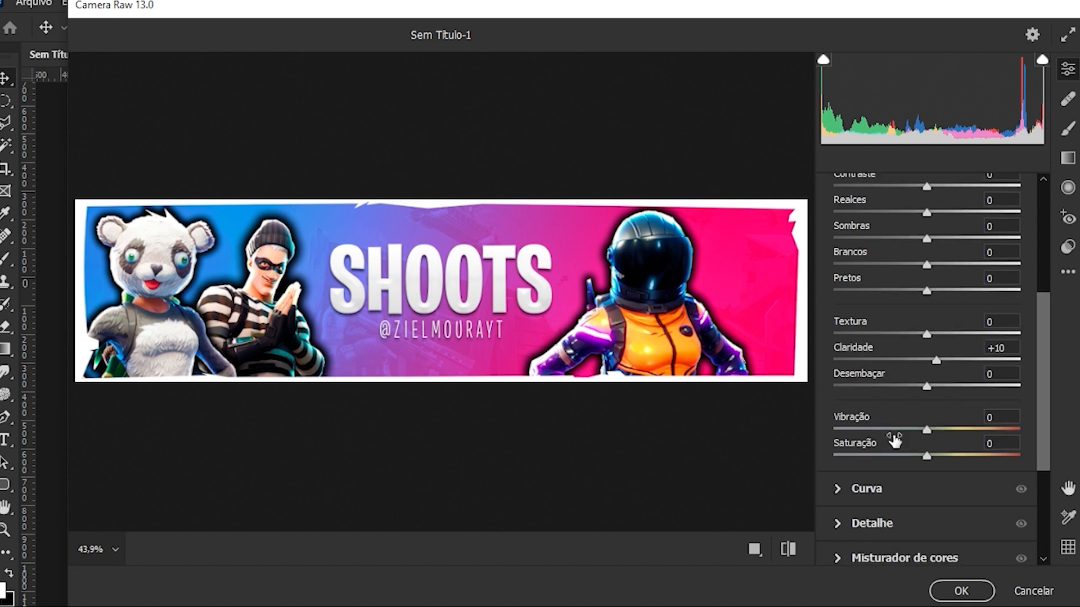
left_click_drag(926, 430, 959, 431)
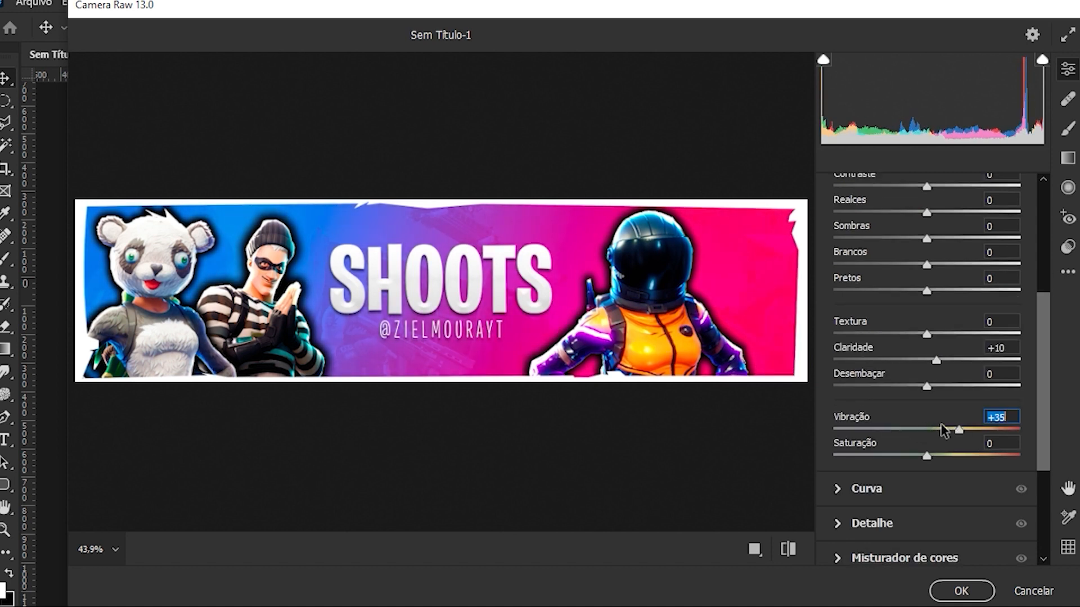
Step: Set the Camera Raw effects to Granulado 15 and Vinheta -10, and apply the filter to Camada 3
scroll(922, 427, "down", 5)
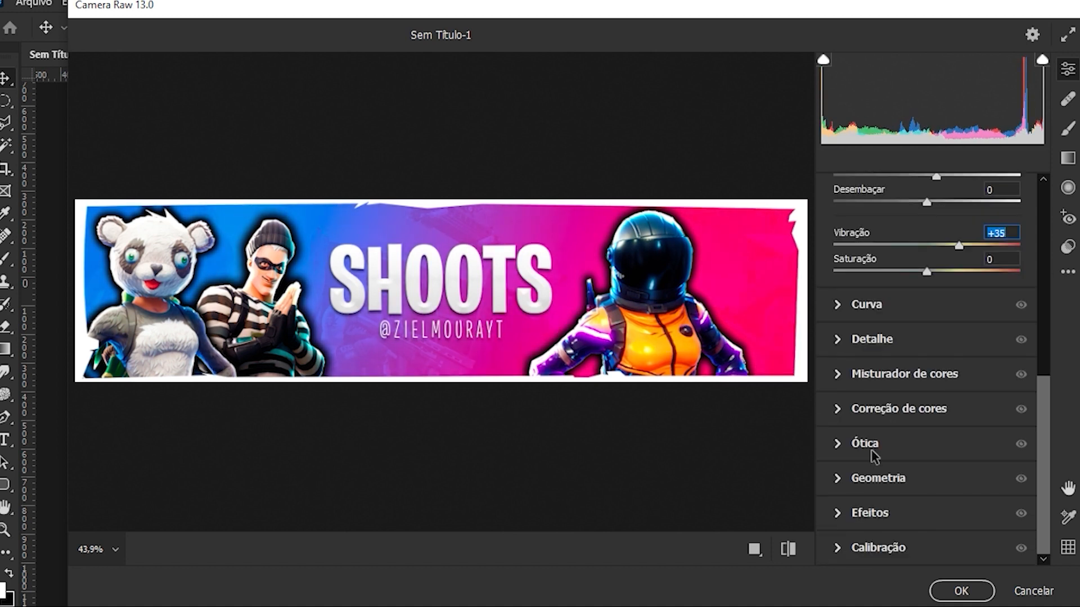
left_click(877, 513)
left_click_drag(839, 482, 885, 485)
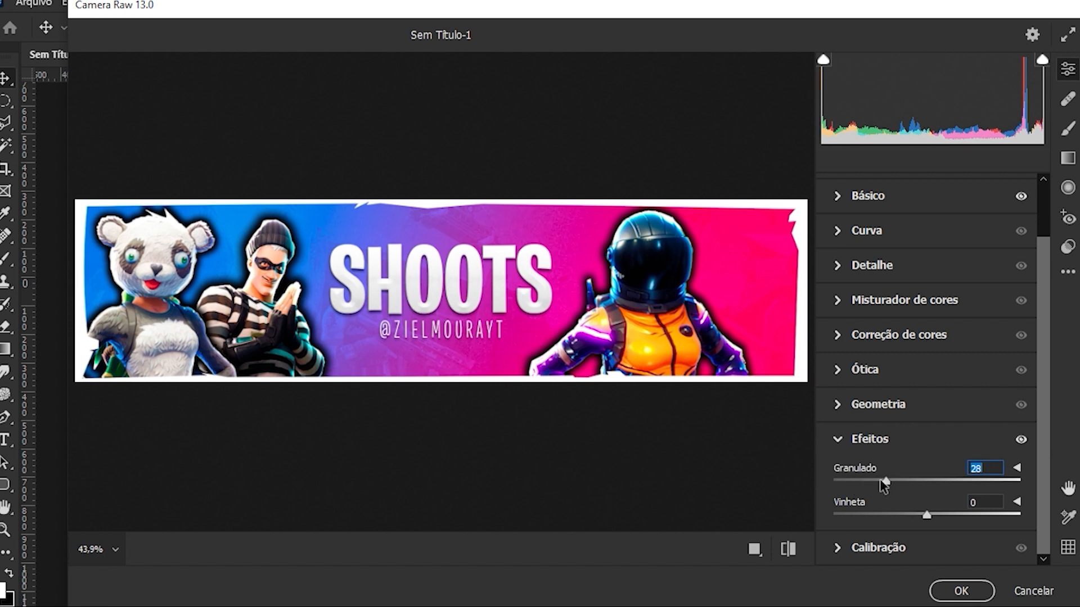
type("15")
mouse_move(926, 515)
left_mouse_down()
mouse_move(875, 514)
mouse_move(908, 516)
left_mouse_up()
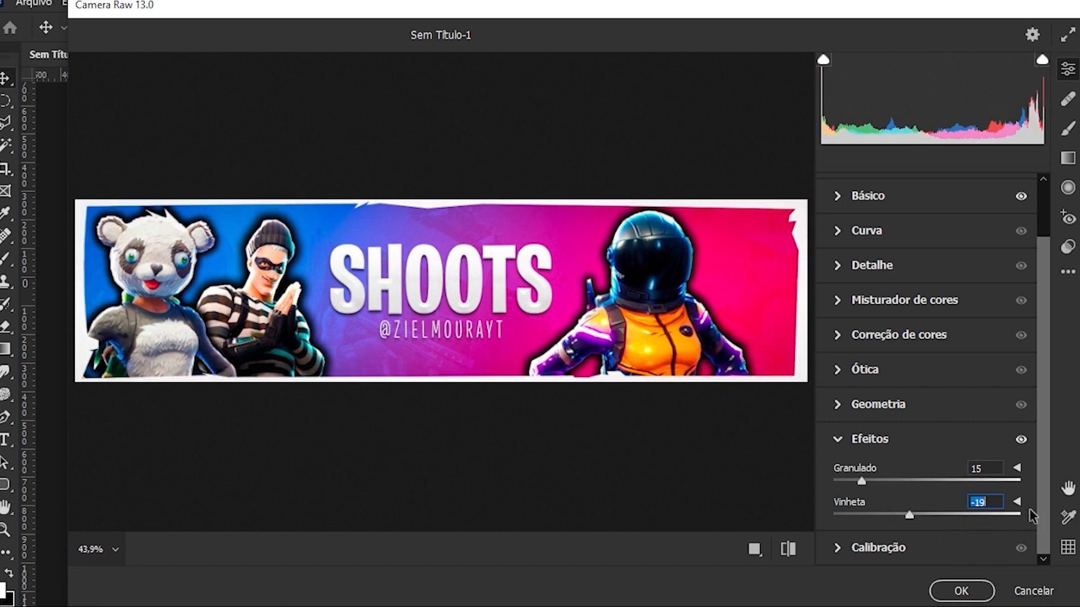
left_click(991, 500)
key("BackSpace")
type("0")
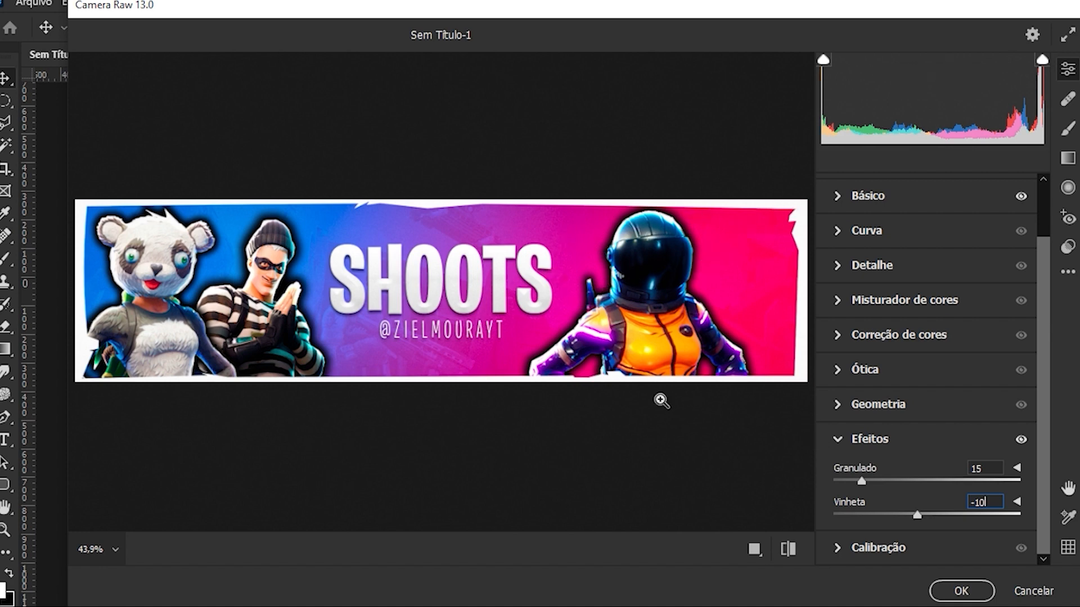
key("Return")
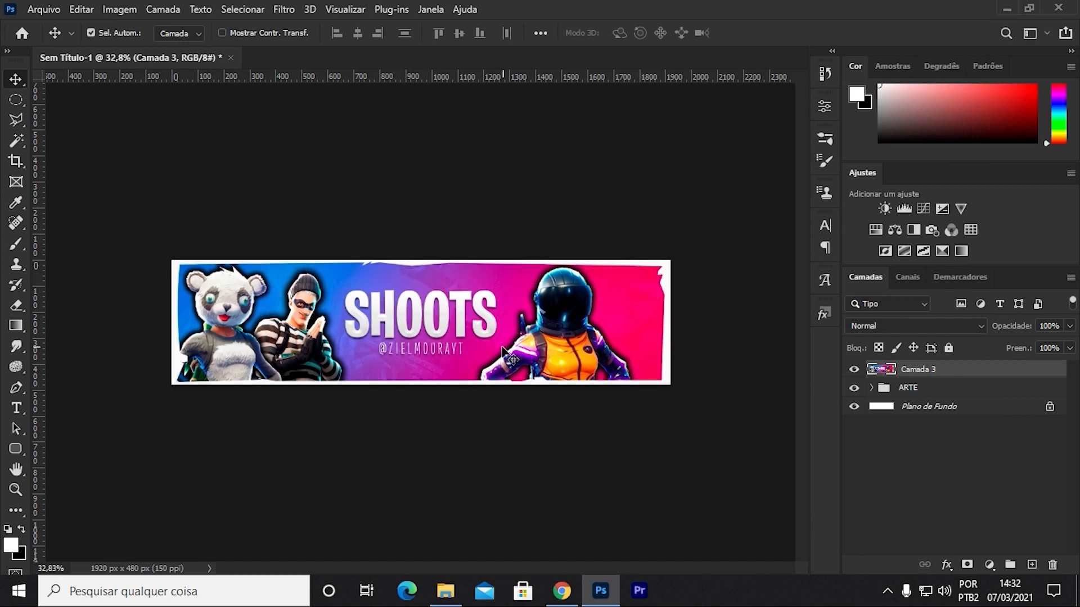
Step: Duplicate Camada 3 and desaturate the copy
key("ctrl+j")
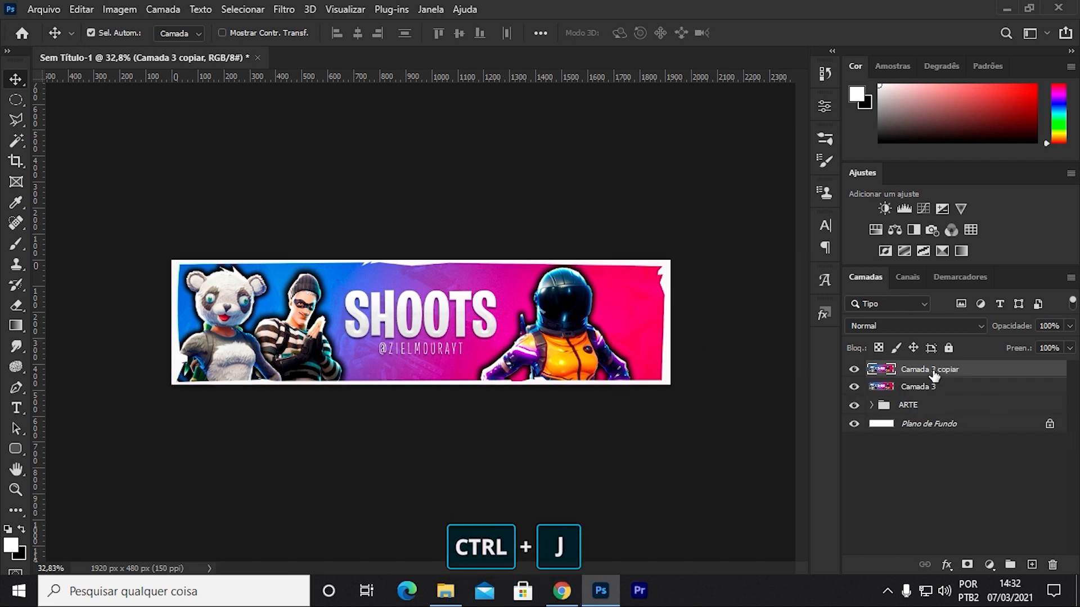
key("ctrl+shift+u")
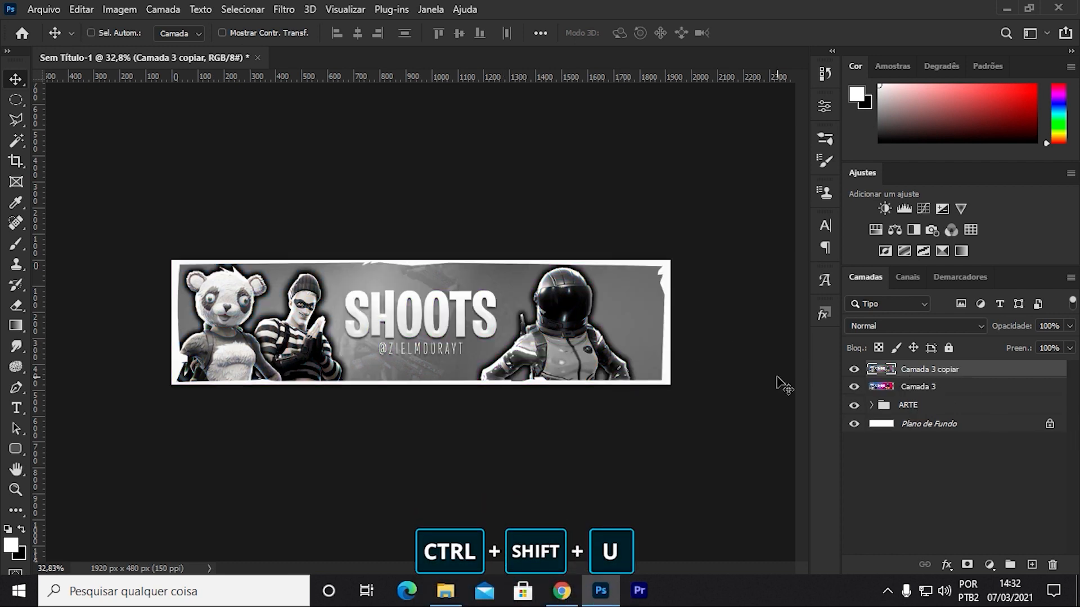
Step: Start the Meio-Tom em Cores filter on Camada 3 copiar with a maximum radius of 7 pixels
left_click(284, 9)
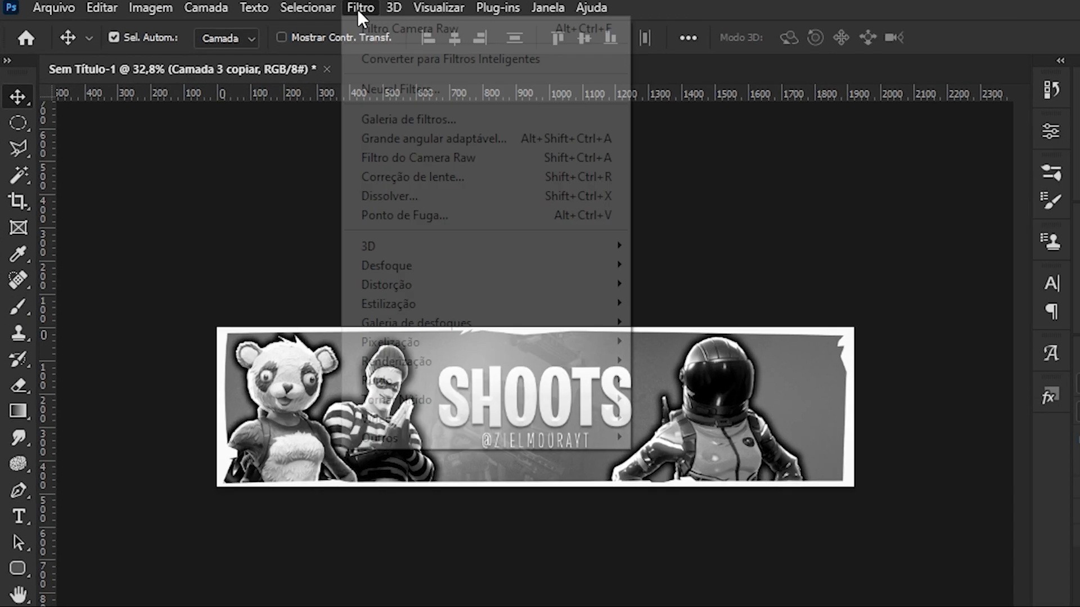
mouse_move(354, 276)
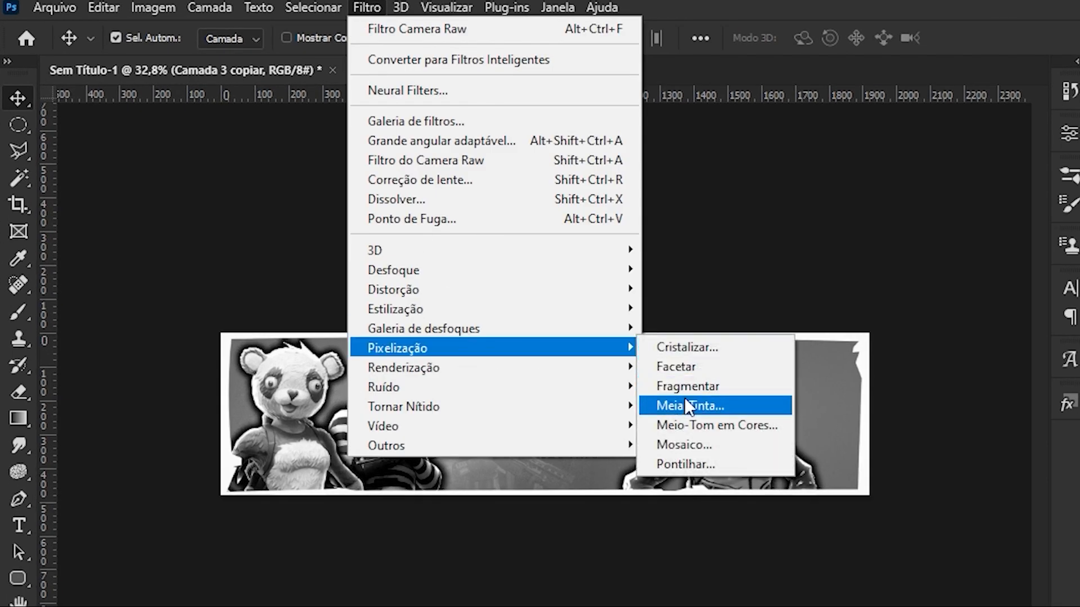
left_click(720, 430)
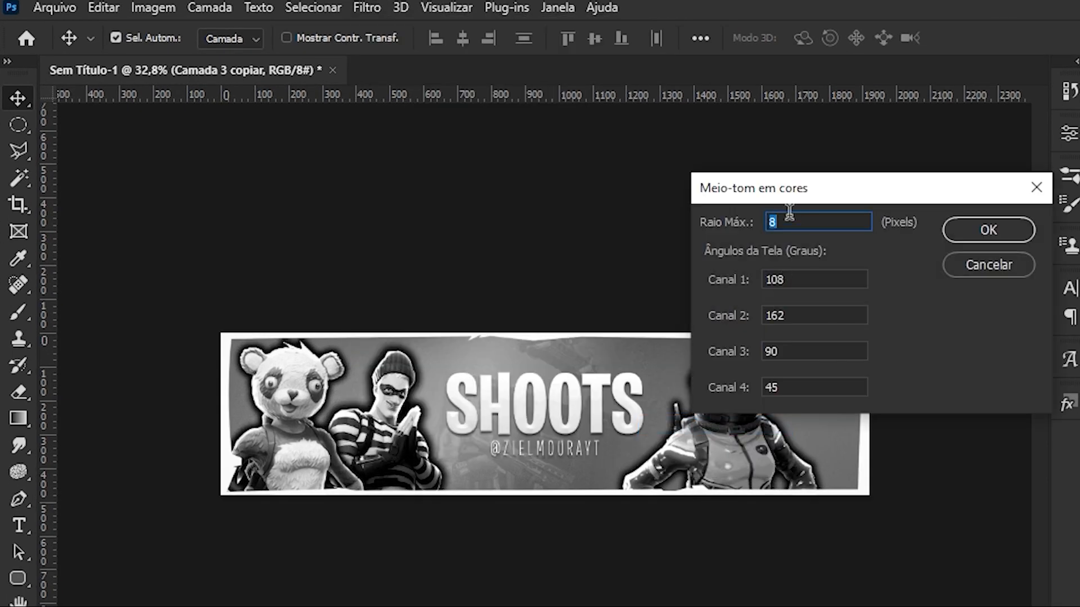
left_click(791, 223)
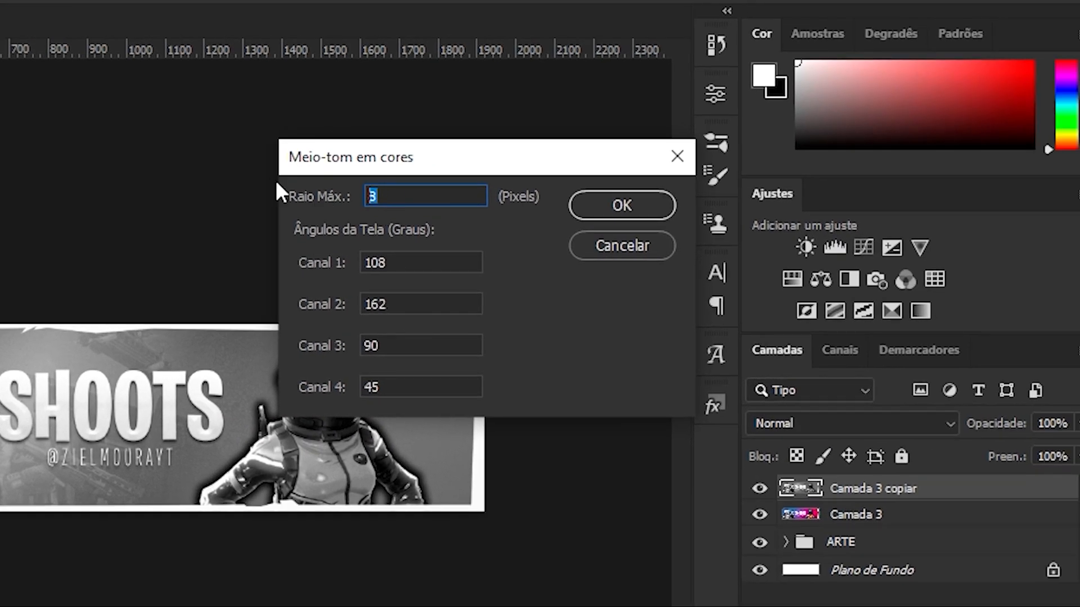
key("BackSpace")
type("7")
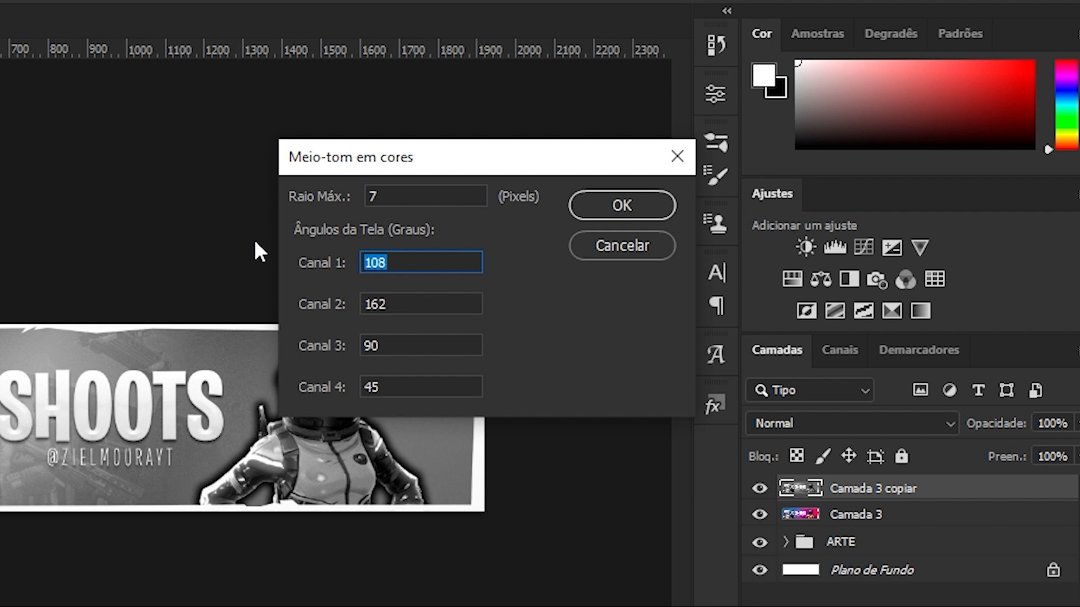
Step: Set the halftone screen angles of all four channels to 12 degrees and apply the filter
type("12")
double_click(426, 301)
type("12")
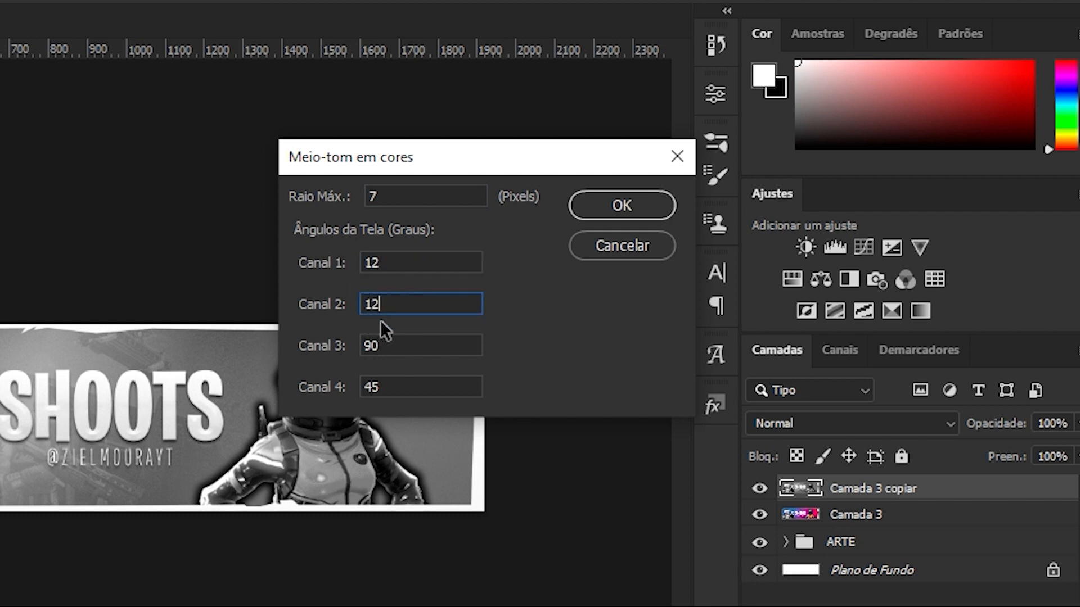
double_click(414, 345)
type("12")
left_click(380, 384)
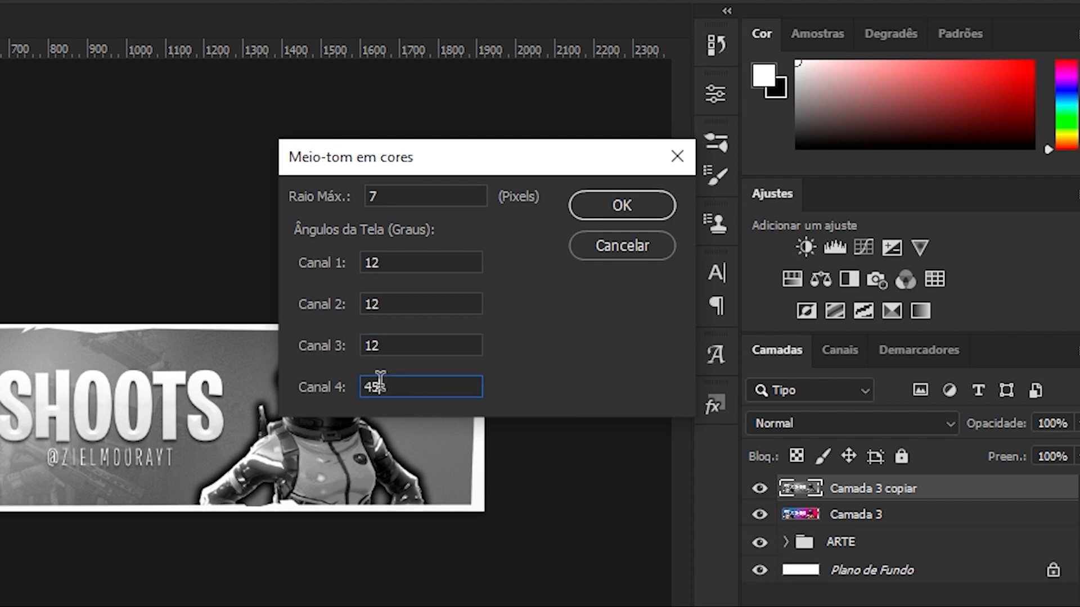
double_click(380, 384)
type("12")
left_click(637, 211)
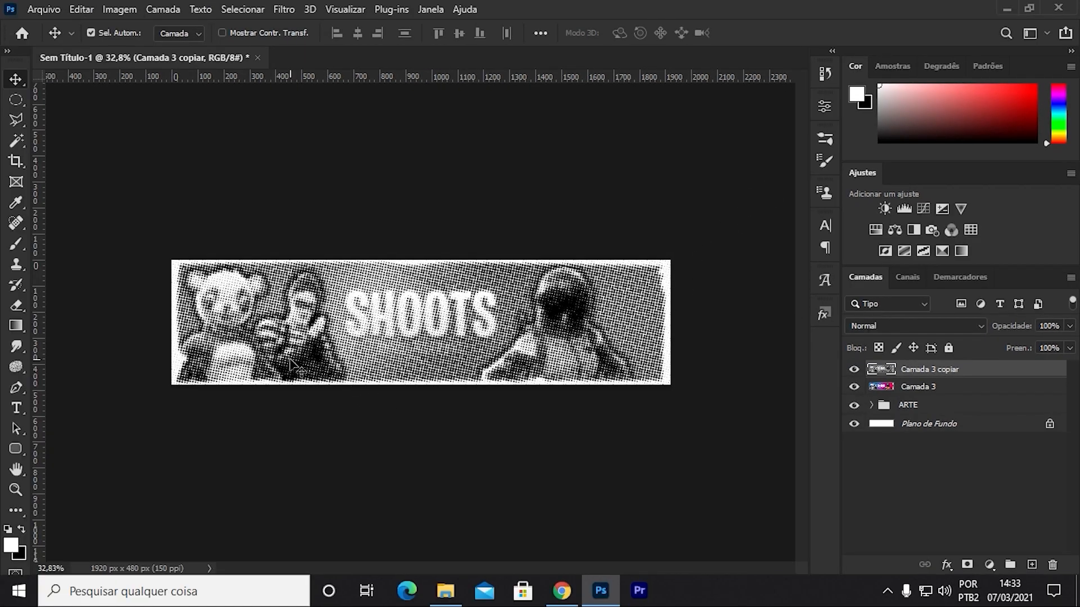
Step: Blend the halftone layer Camada 3 copiar in Luz Indireta mode at 15% opacity
scroll(290, 368, "up", 6)
scroll(337, 342, "down", 6)
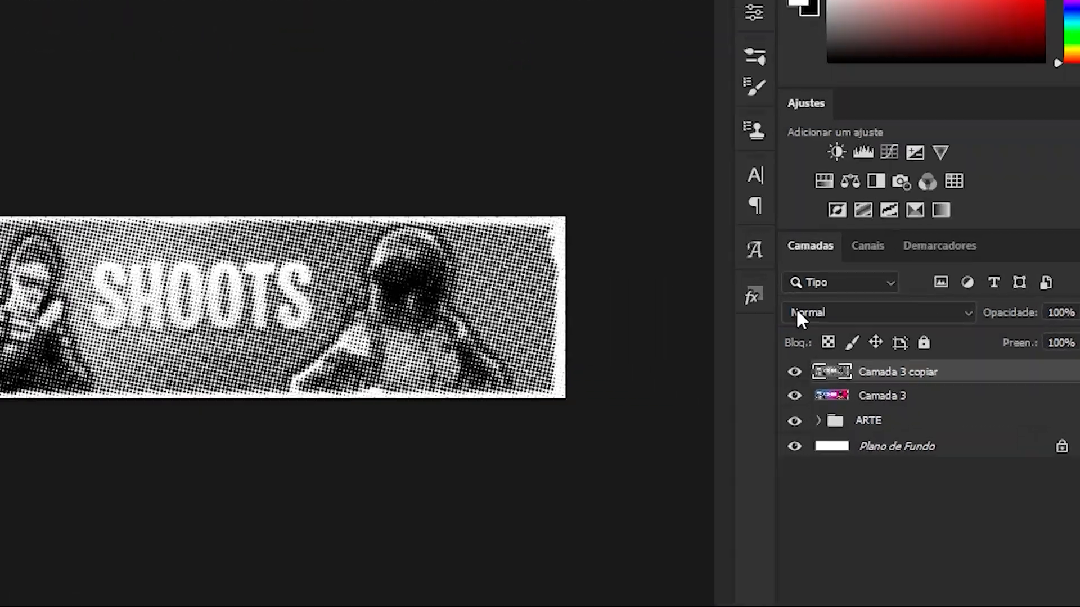
left_click(875, 327)
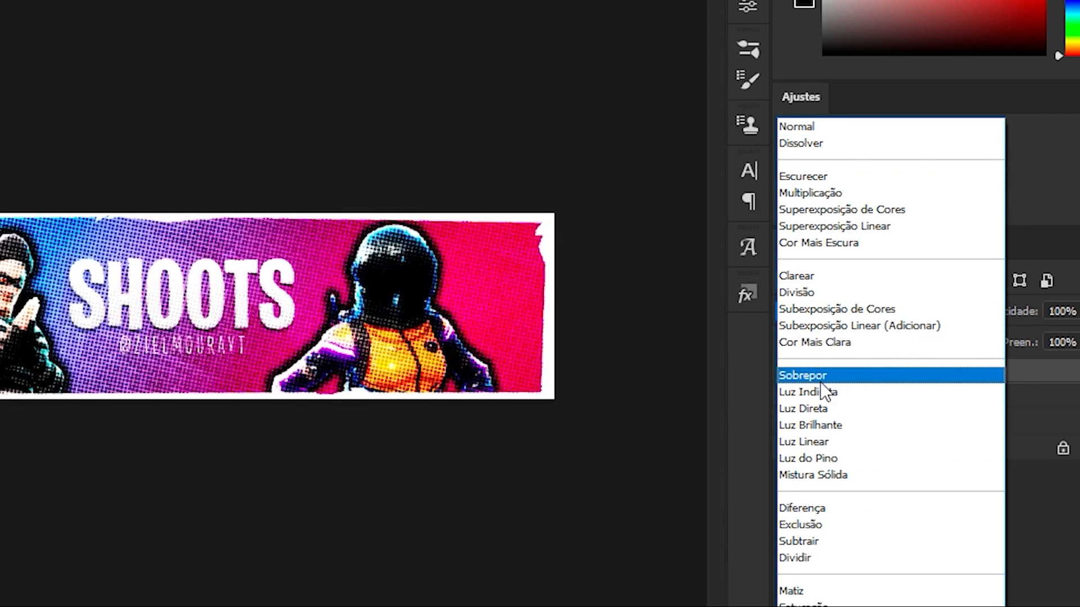
left_click(820, 392)
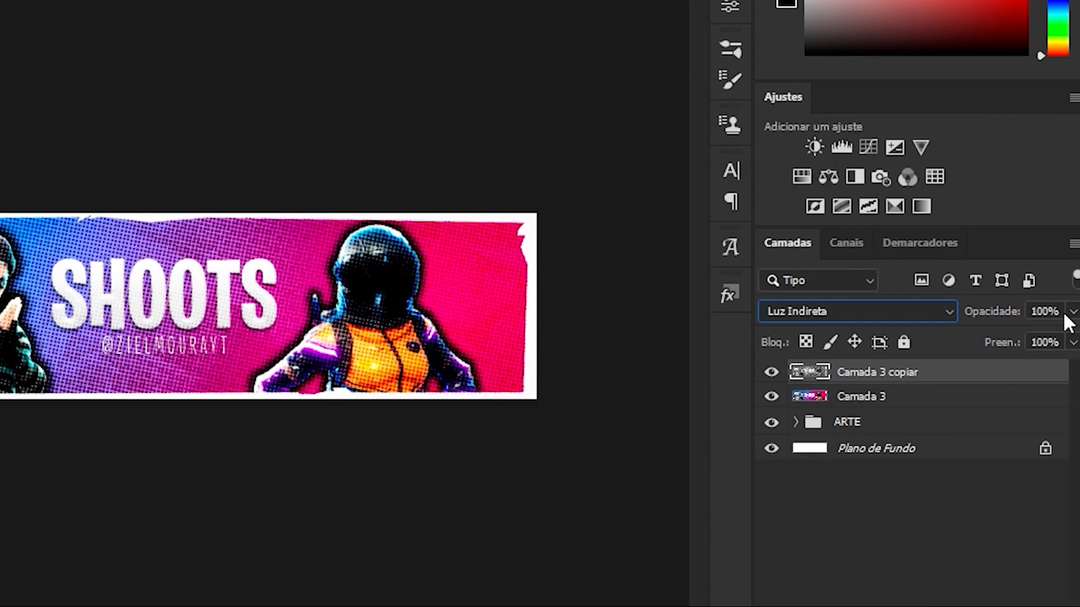
left_click(1079, 312)
left_click_drag(1038, 335, 985, 333)
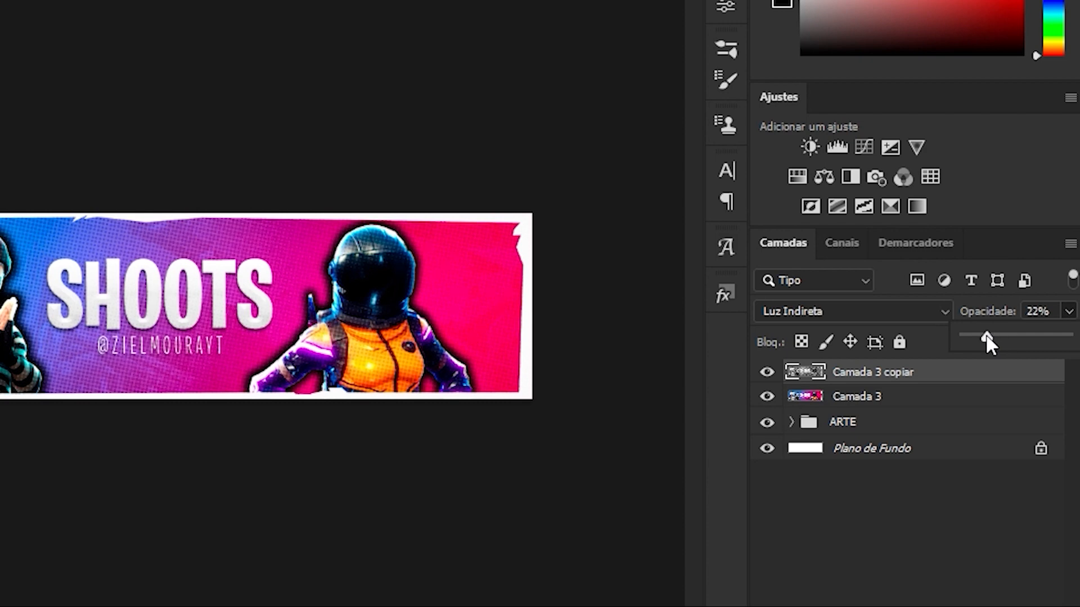
left_click(1057, 318)
type("1")
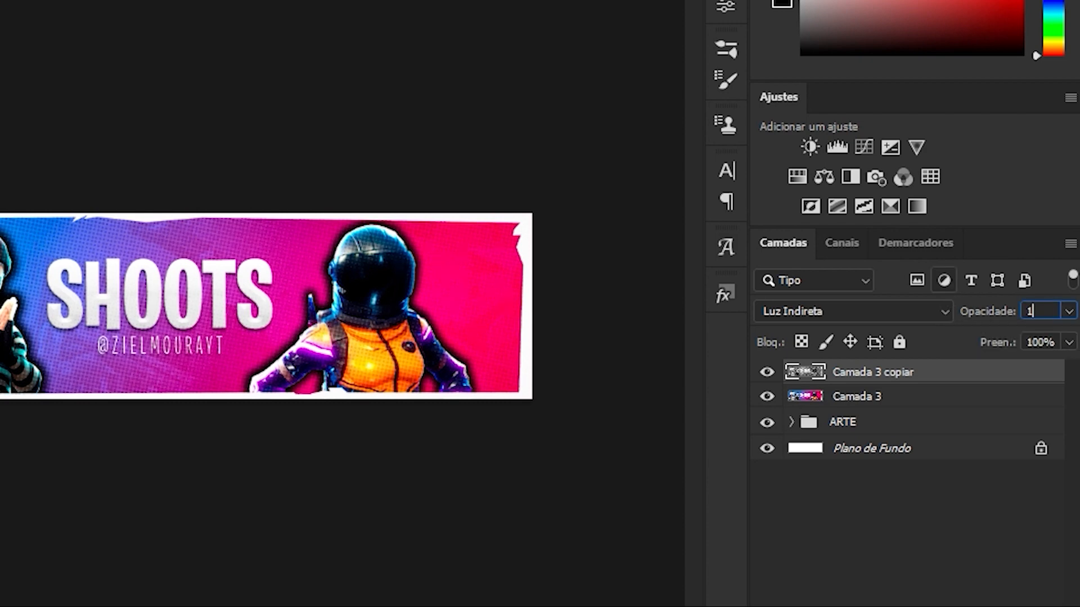
type("5")
scroll(334, 277, "up", 5)
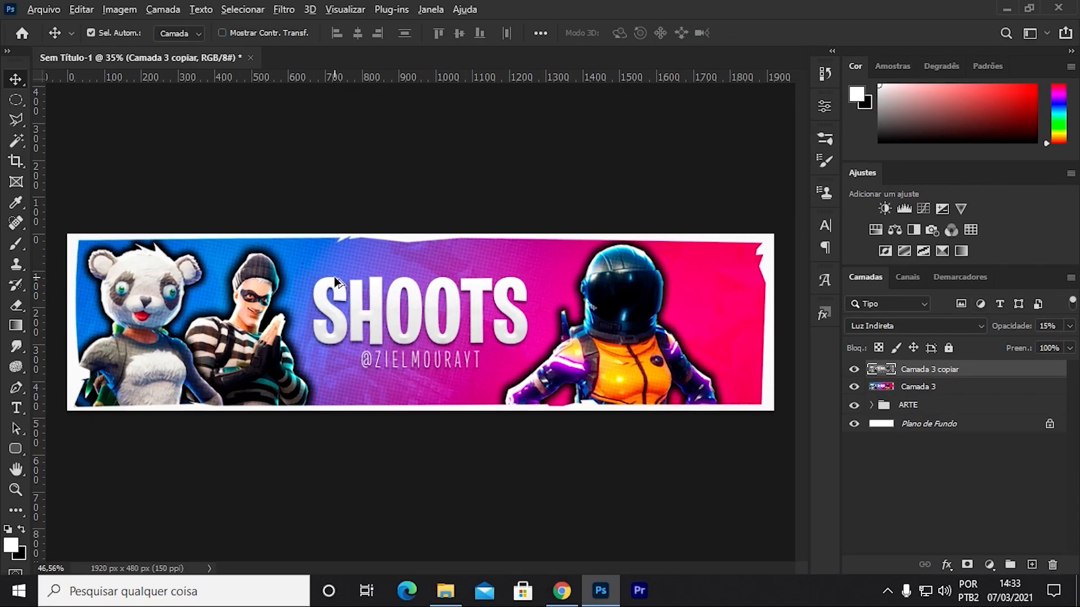
scroll(317, 279, "down", 5)
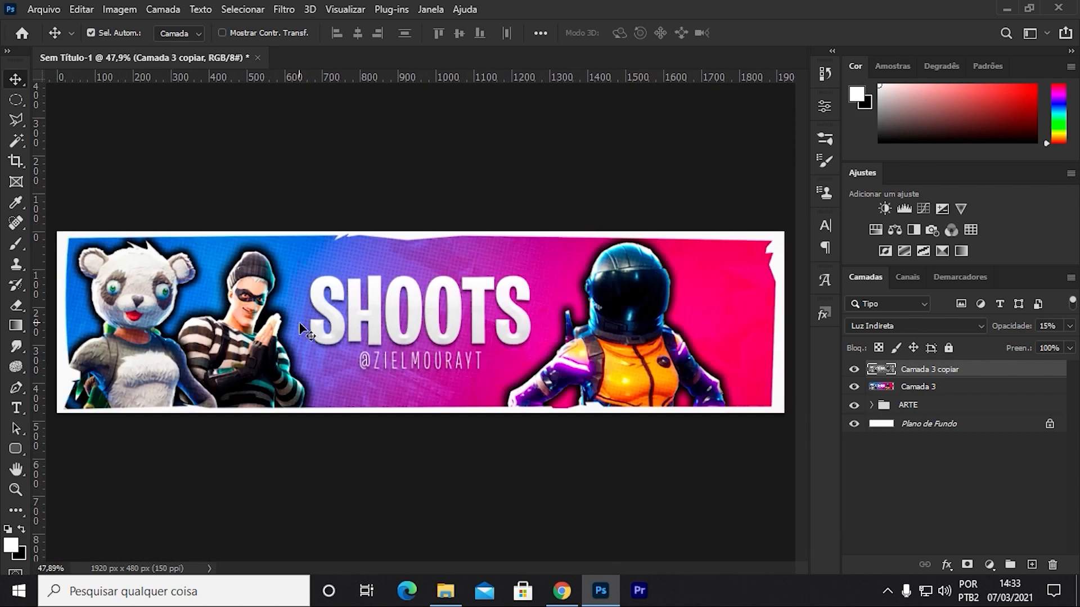
scroll(523, 296, "down", 1)
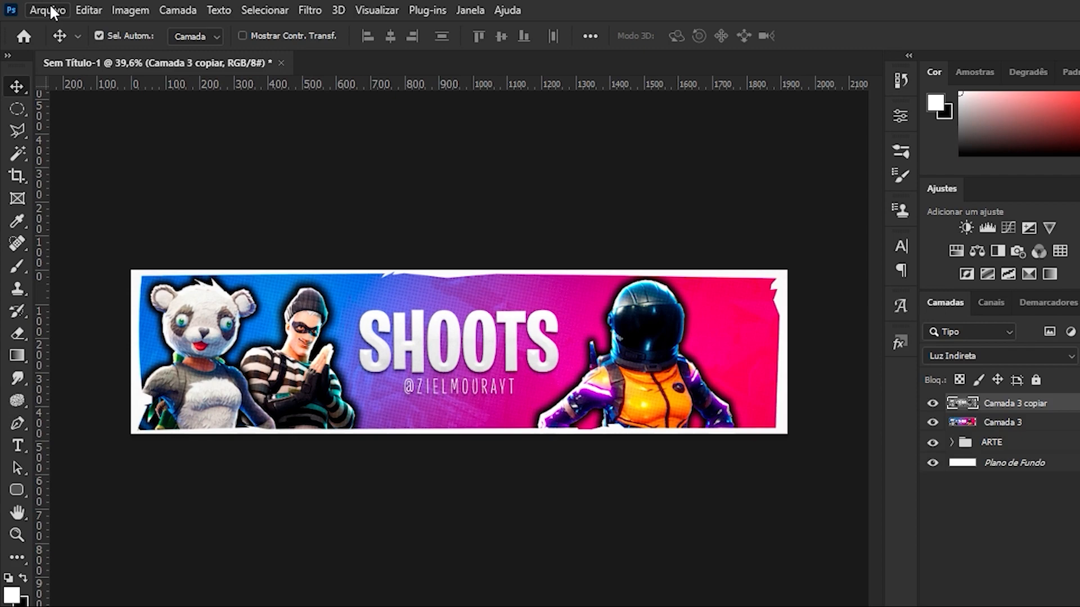
Step: Set up a Salvar para a Web (legado) export of the banner as PNG-24 at 100% with Bicúbica Mais Suave quality
left_click(44, 9)
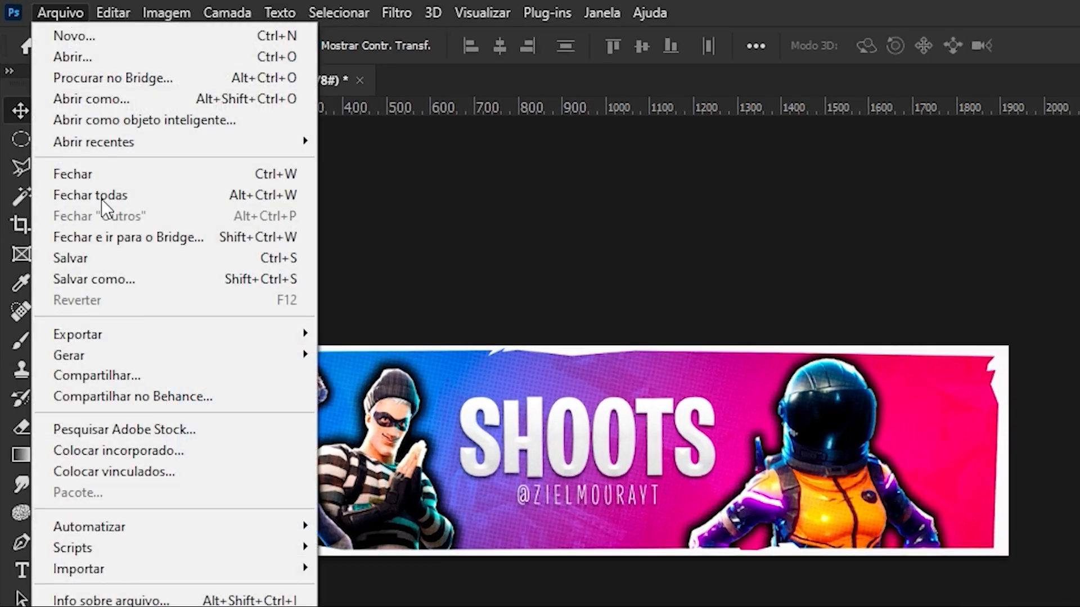
mouse_move(135, 243)
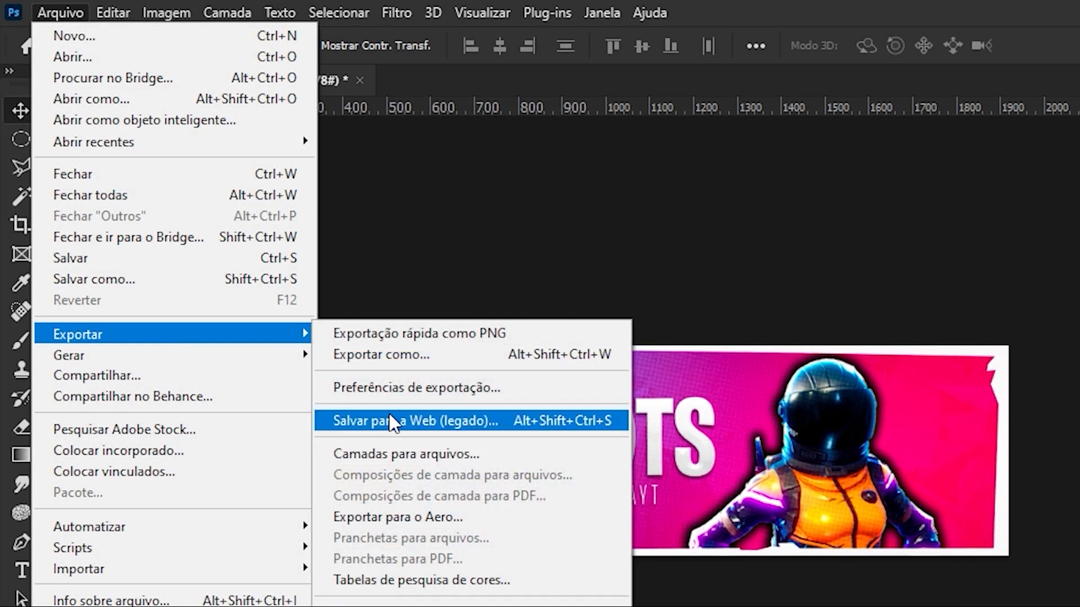
left_click(389, 416)
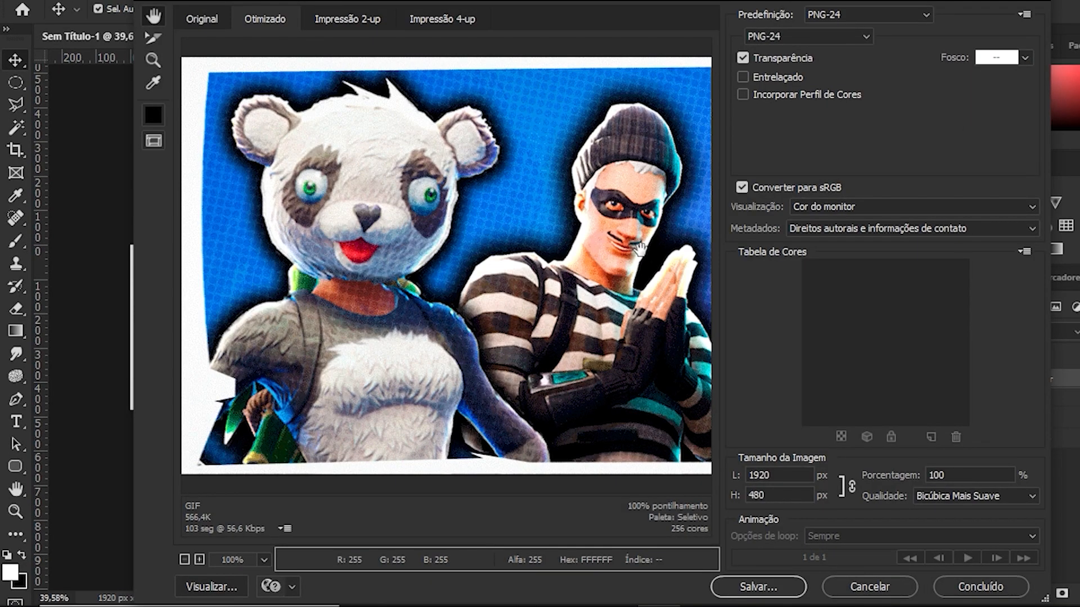
left_click_drag(600, 229, 274, 216)
left_click(772, 37)
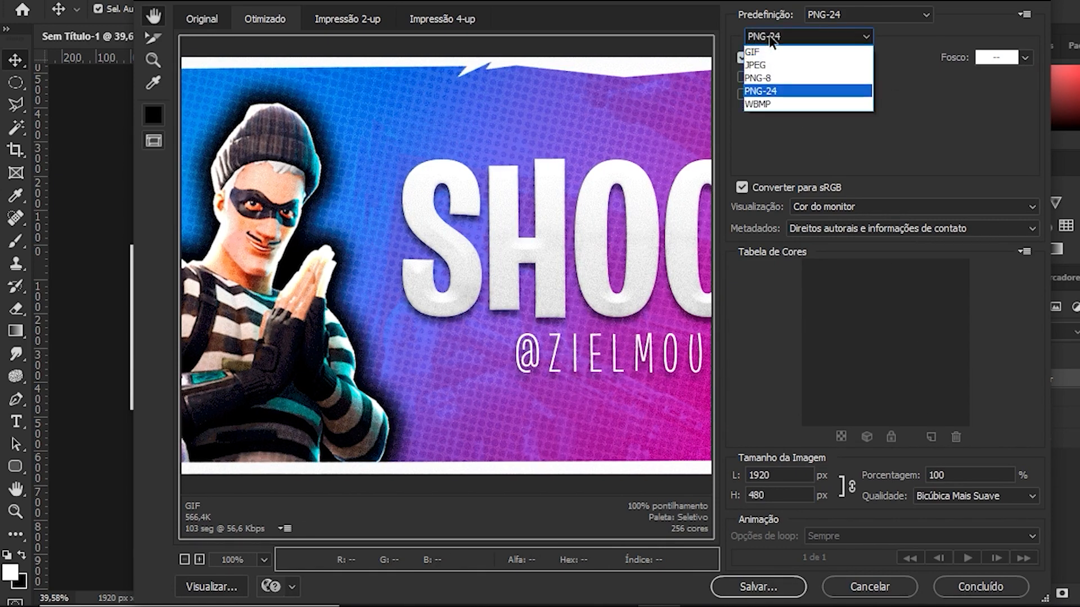
left_click(774, 86)
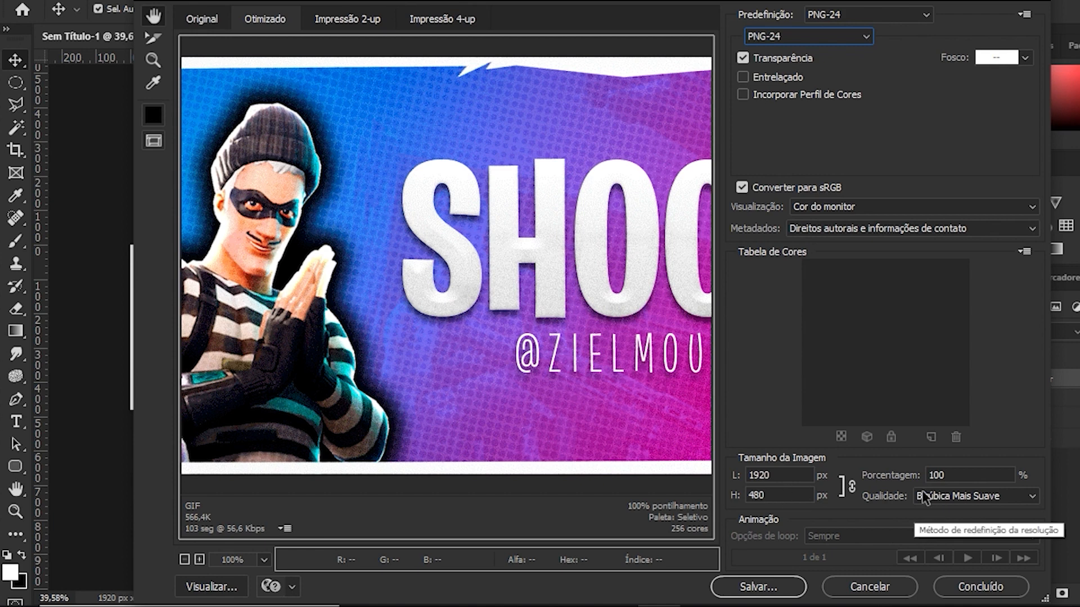
left_click(947, 474)
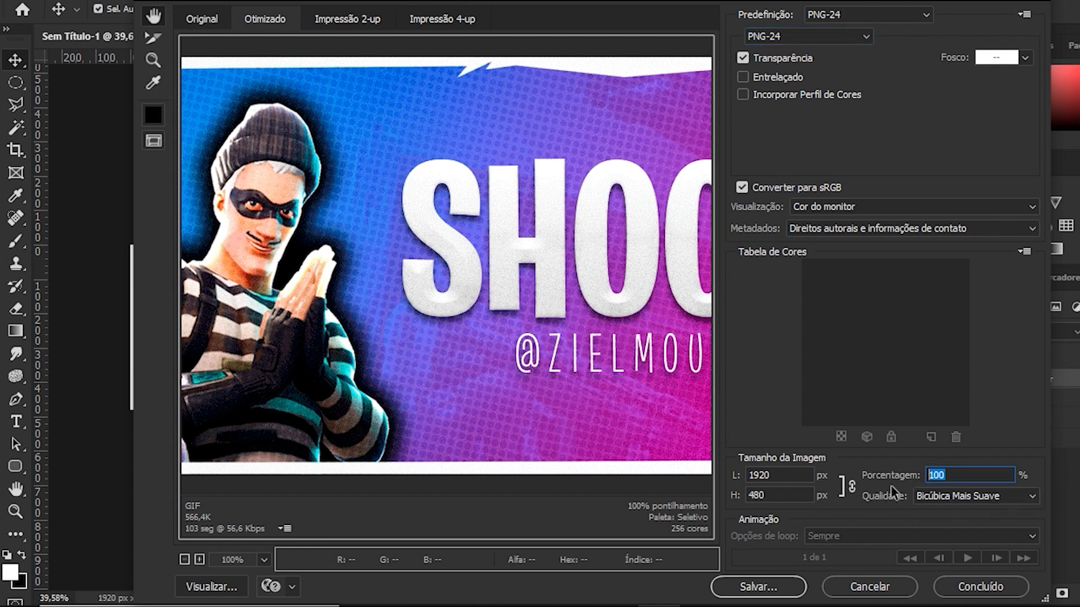
left_click(940, 497)
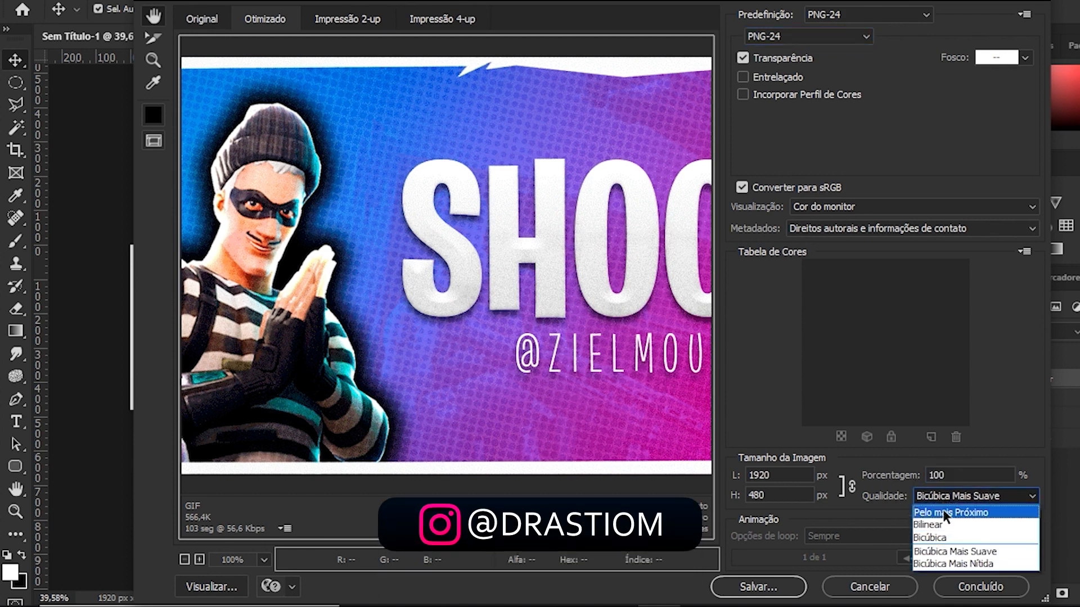
left_click(943, 551)
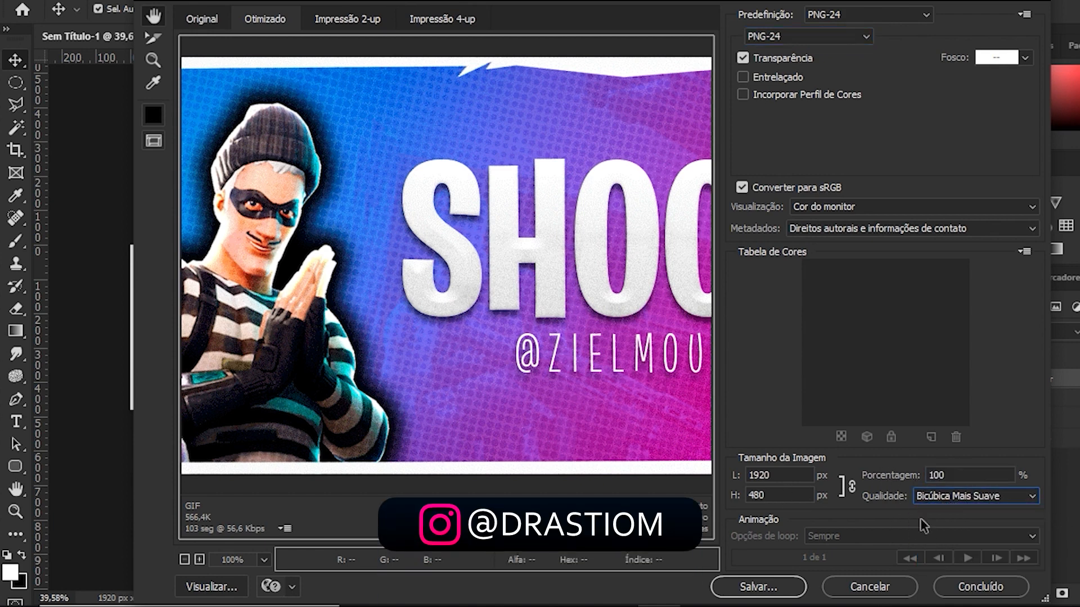
Step: Save the optimized image in Área de Trabalho as BANNER and hide the interface panels to view the banner
left_click(767, 586)
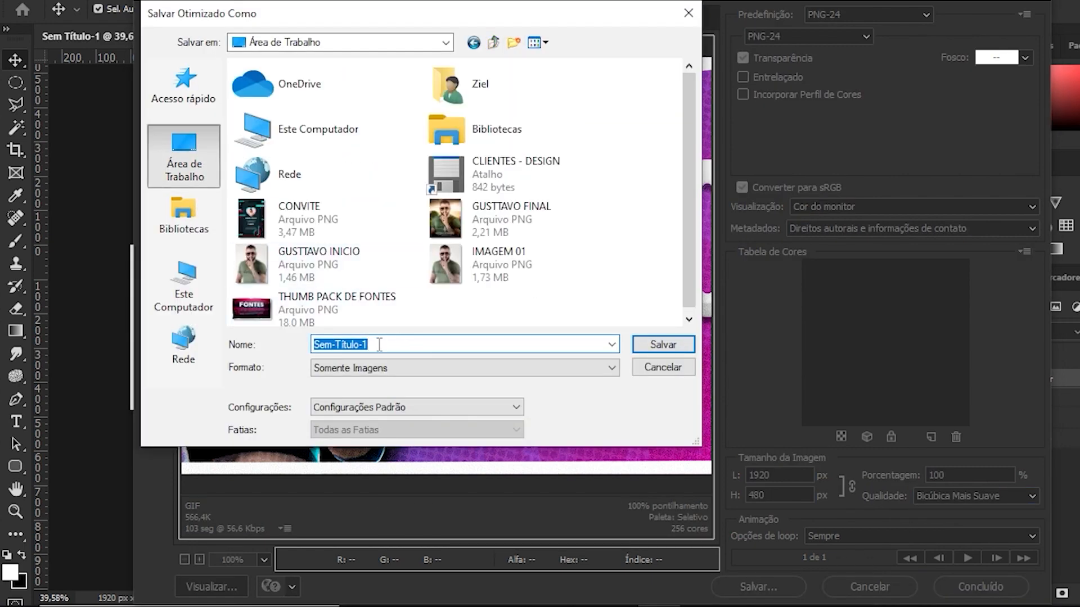
type("BANNER")
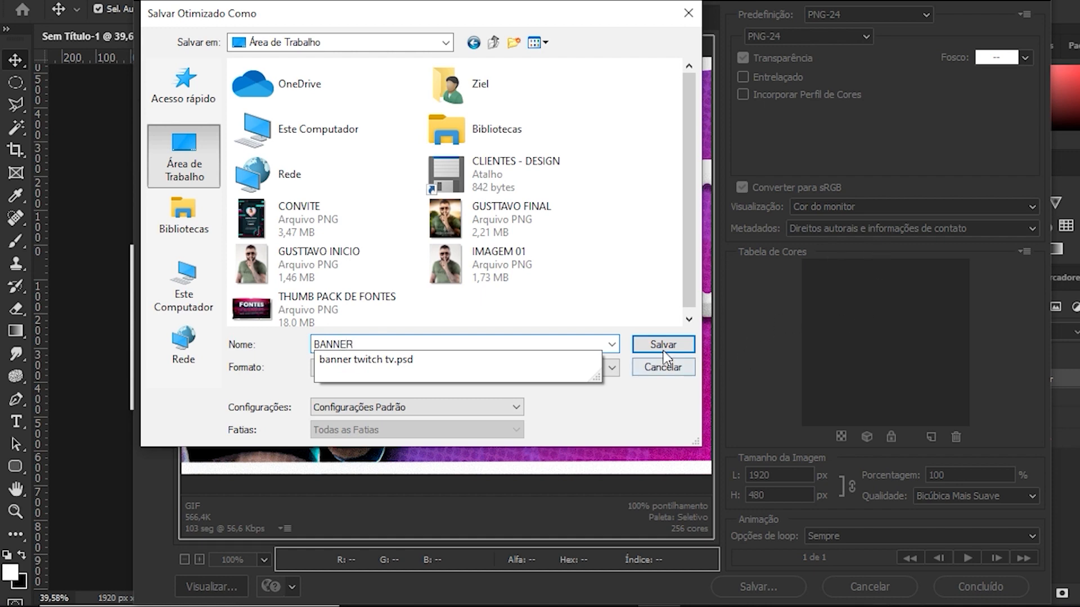
left_click(663, 350)
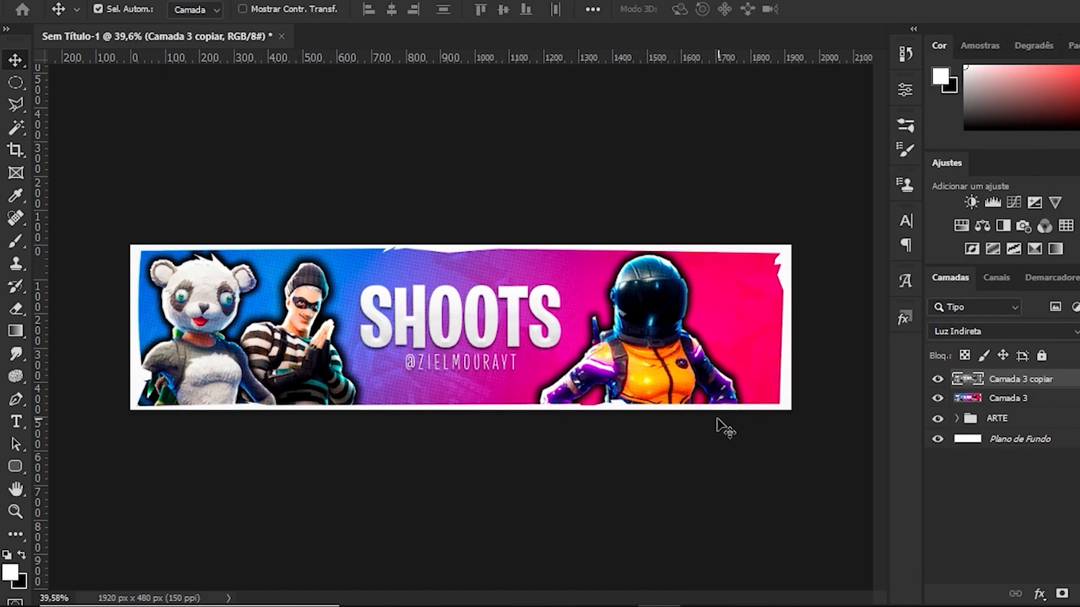
key("Tab")
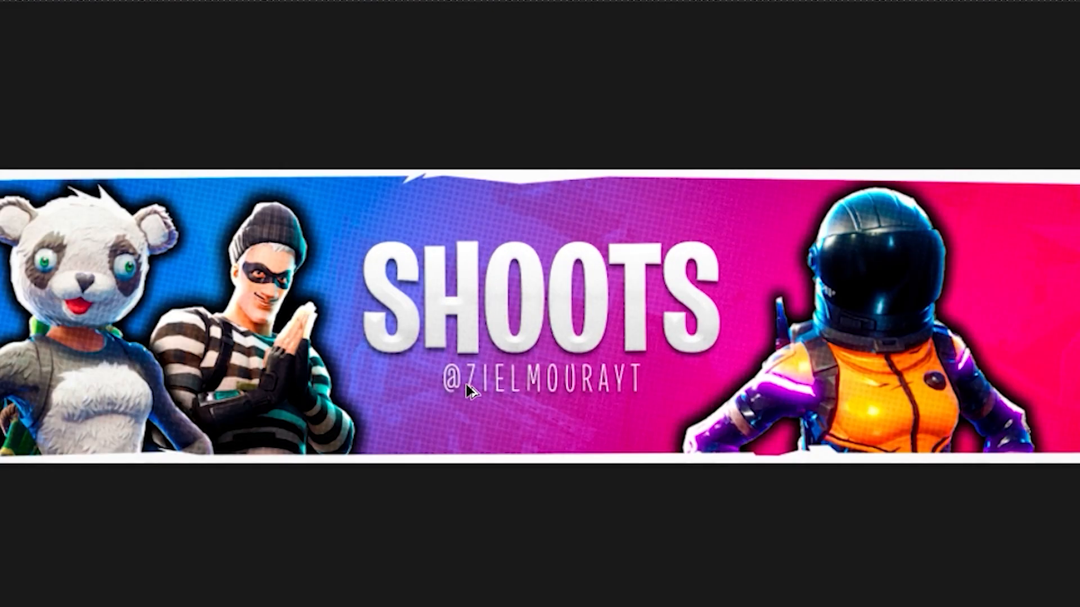